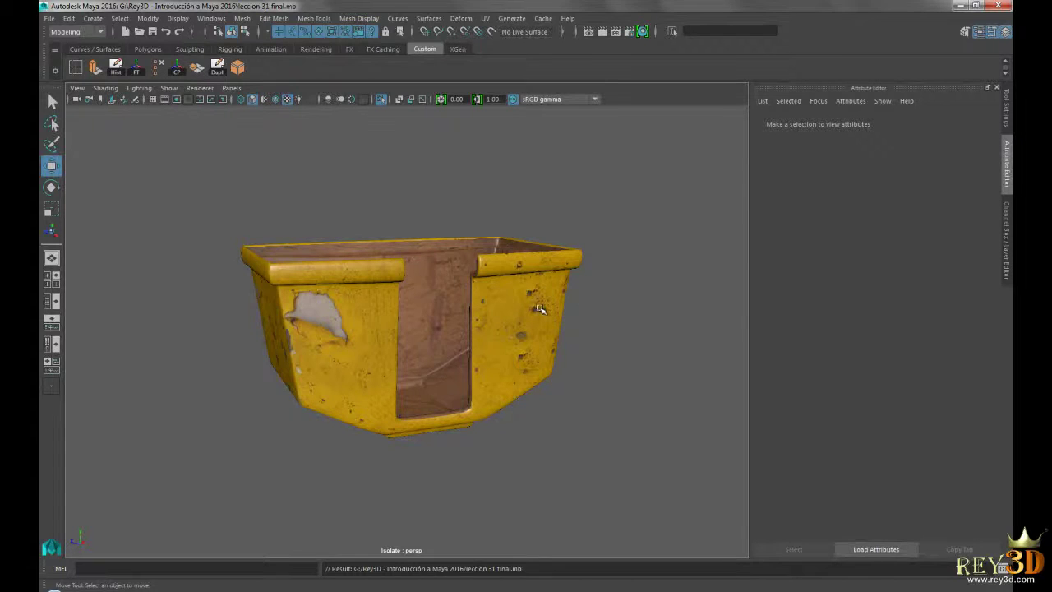
click(653, 188)
alt+drag(654, 187, 507, 333)
scroll(507, 334, down, 2)
Step: Browse the metal texture images in the Rey3D - Introducción a Maya 2016 folder, starting from metal amarillo grande
click(288, 588)
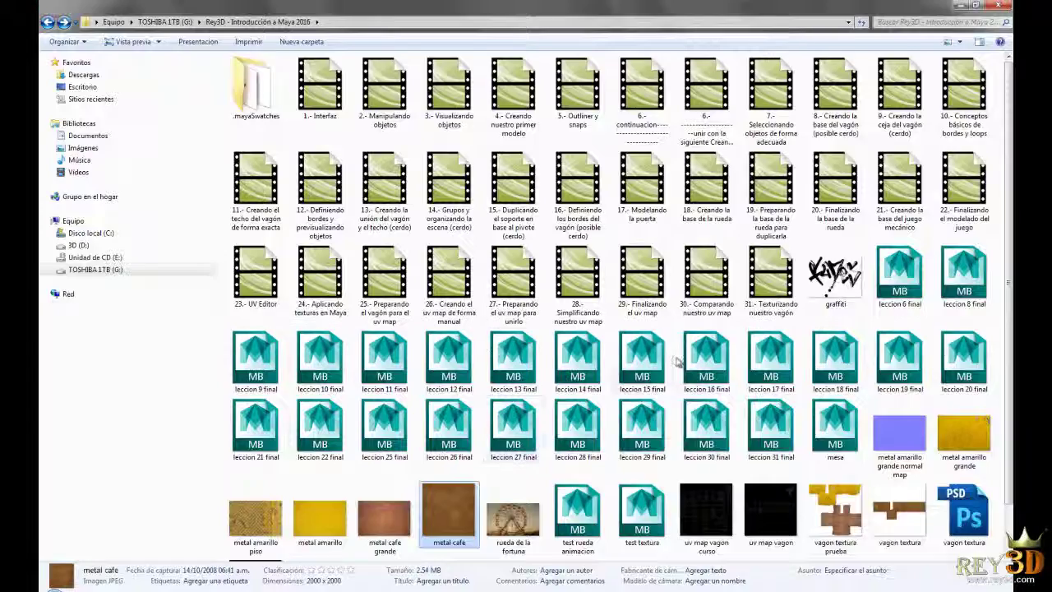
scroll(633, 374, down, 1)
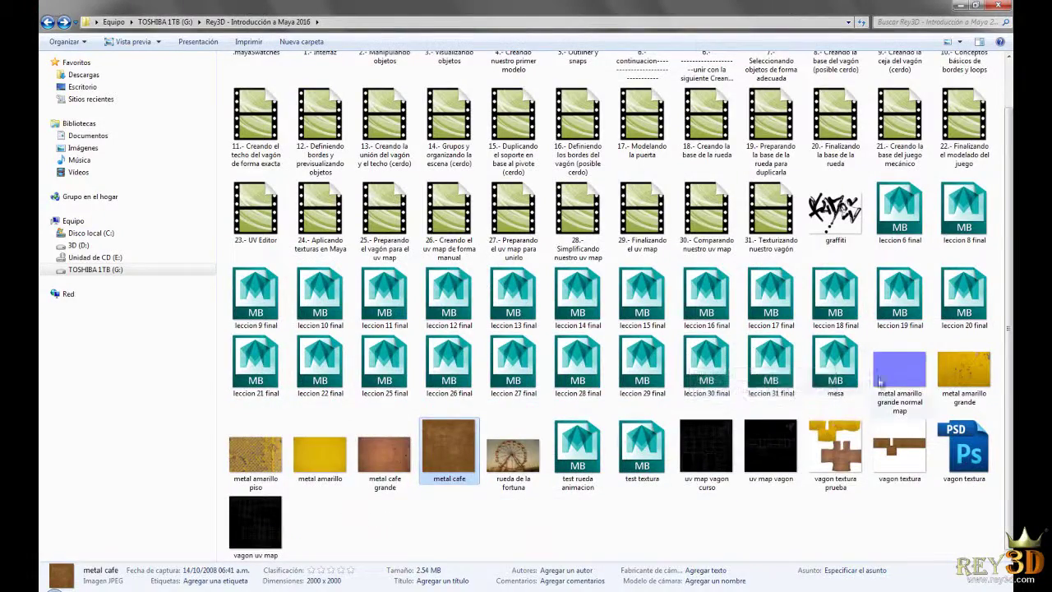
double_click(953, 371)
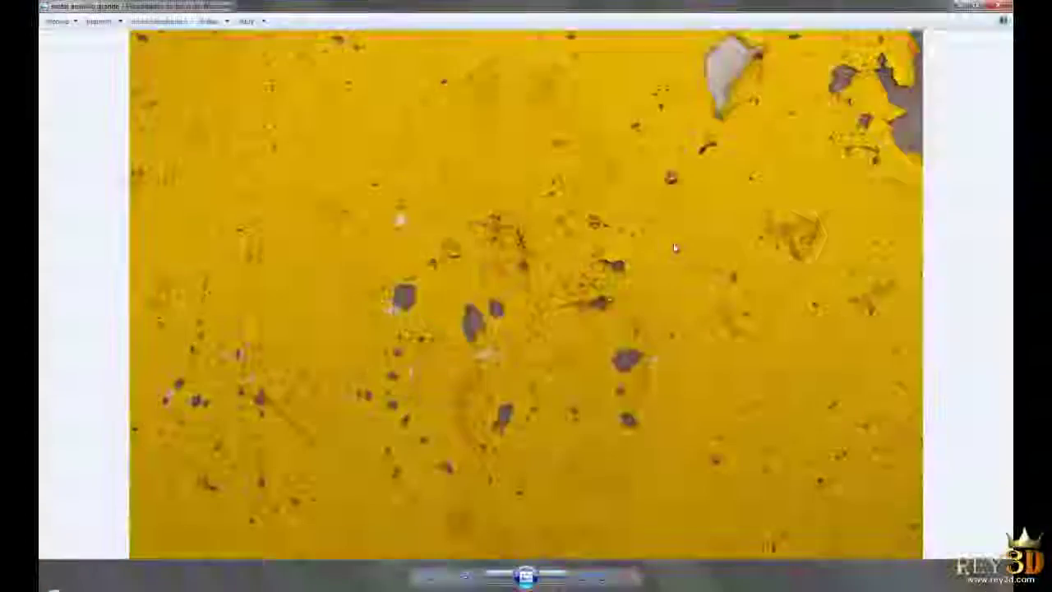
key(Right)
key(Right)
key(Right)
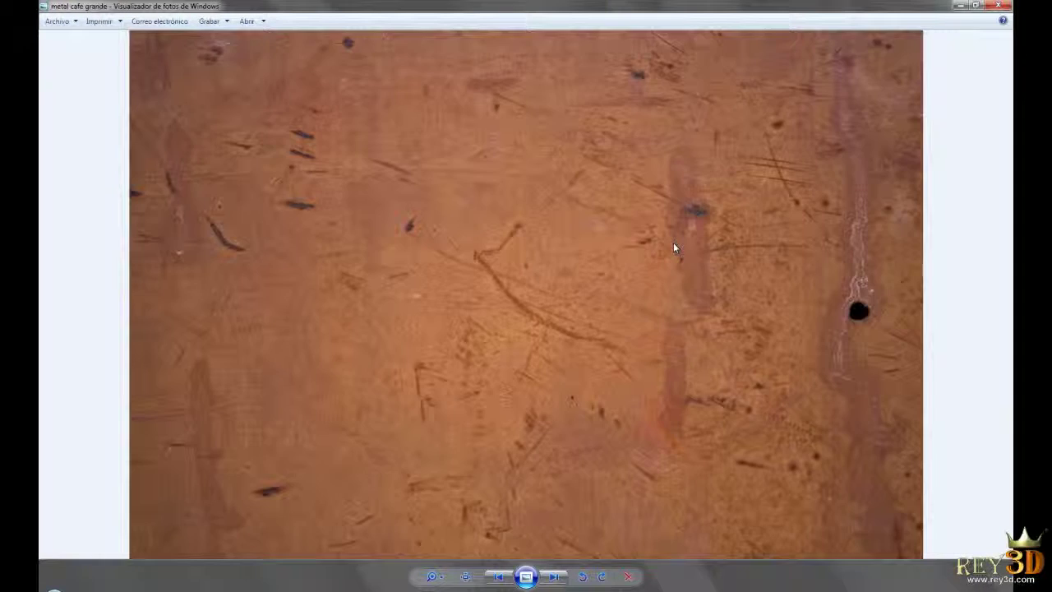
key(Right)
key(Right)
key(Left)
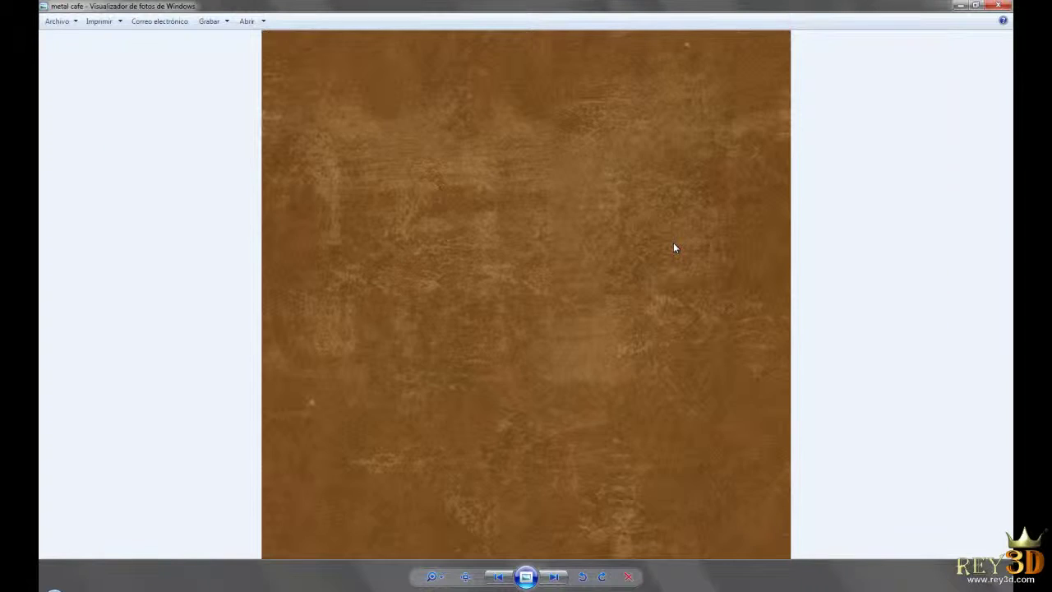
click(997, 6)
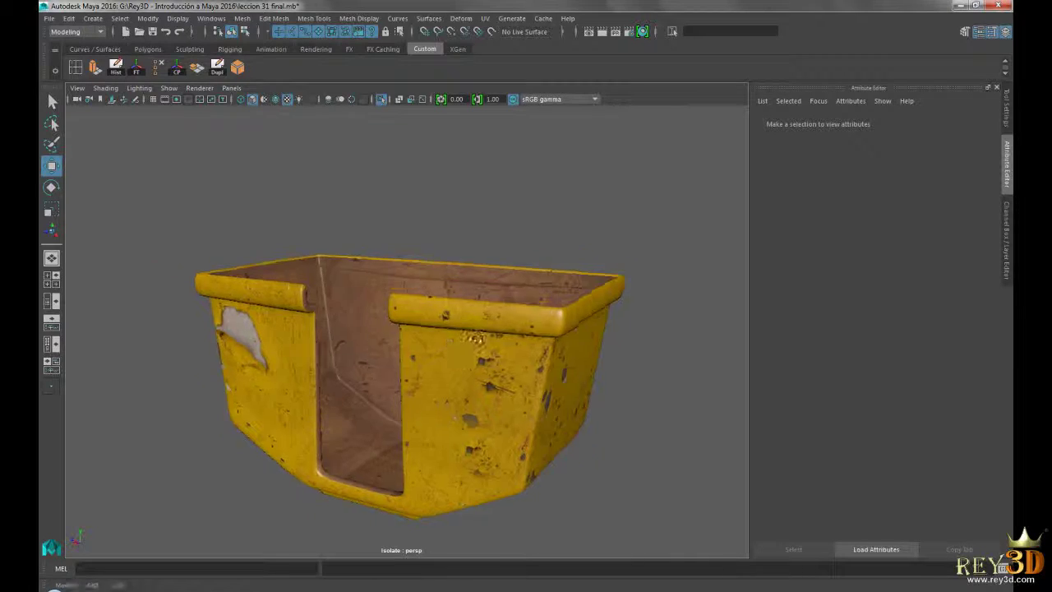
Step: Examine the wagon's yellow exterior and brown interior textures from several angles
alt+drag(399, 324, 437, 342)
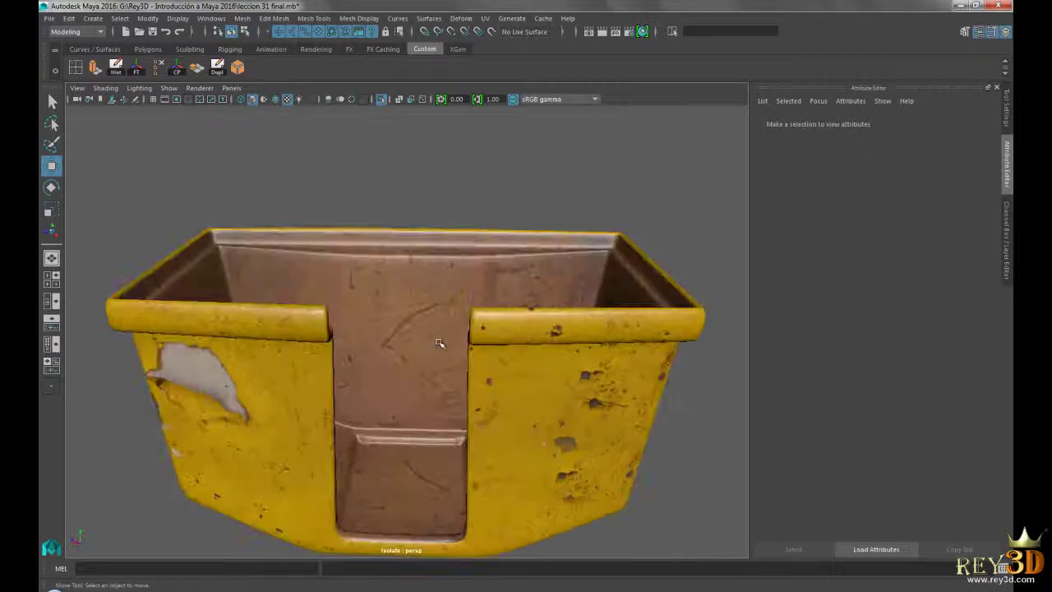
alt+middle_drag(436, 343, 442, 401)
alt+drag(441, 402, 535, 401)
alt+middle_drag(535, 401, 518, 317)
alt+drag(518, 317, 430, 335)
alt+right_drag(429, 335, 484, 330)
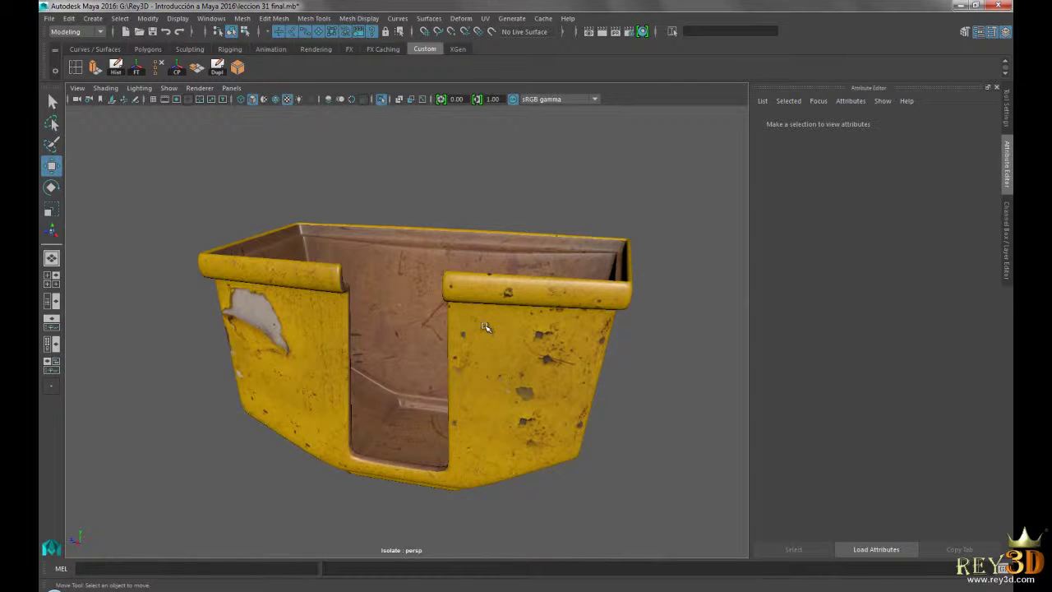
Step: Switch to Photoshop and show the uv map layer over the wagon texture
click(711, 585)
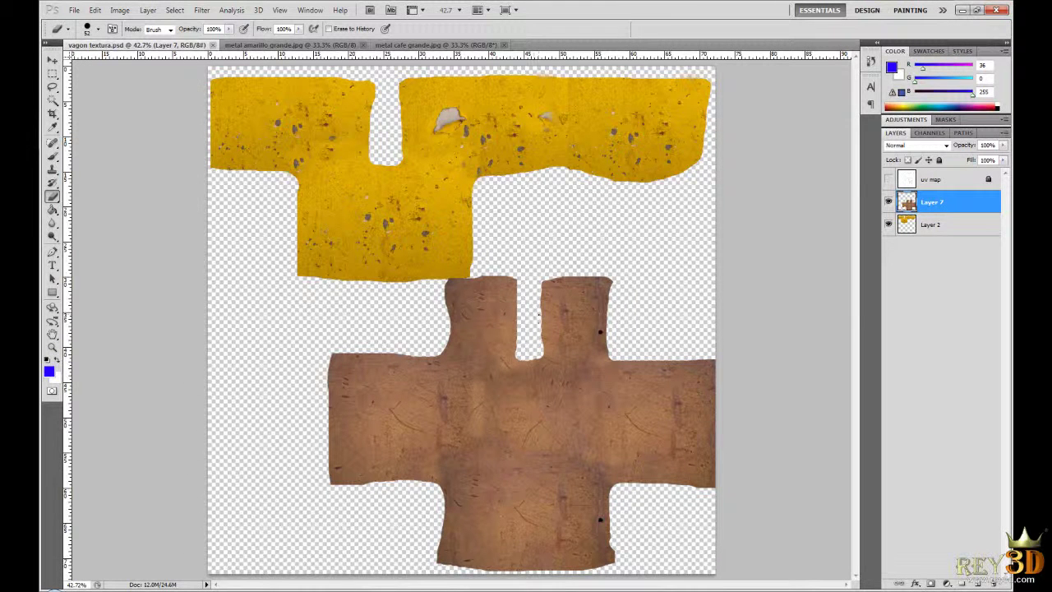
click(888, 180)
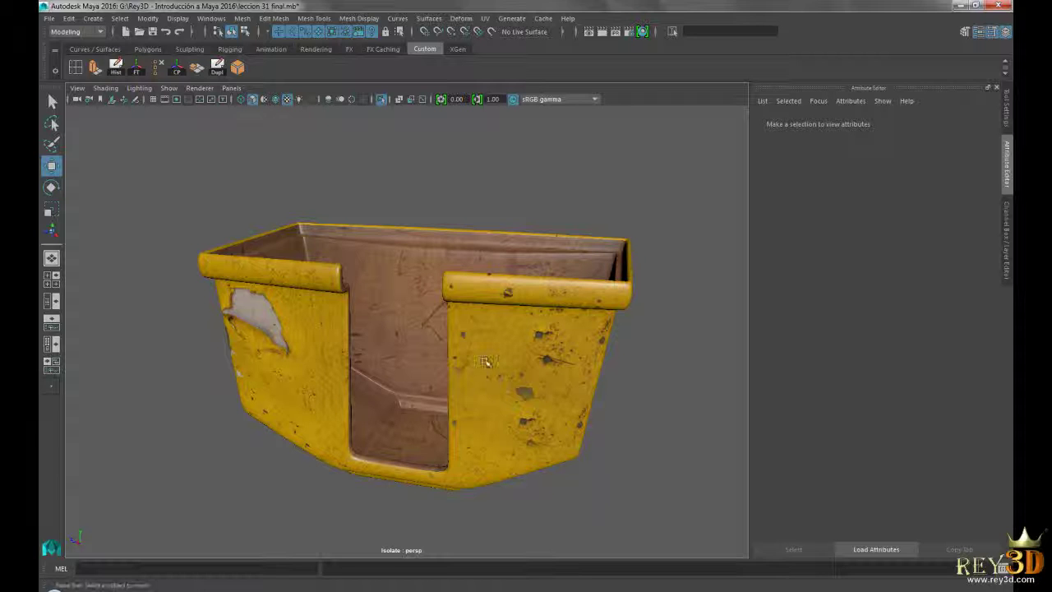
Step: Switch back to Maya and examine how the texture wraps around the wagon's outer corners and into its interior
alt+drag(487, 361, 400, 352)
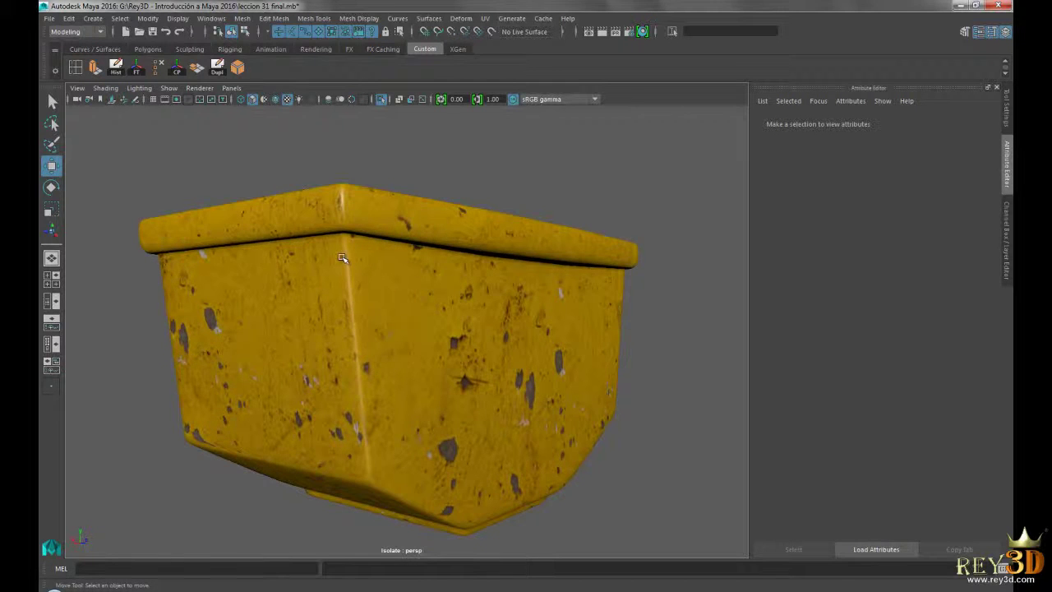
scroll(451, 404, up, 3)
alt+drag(450, 405, 426, 400)
scroll(370, 452, down, 3)
alt+right_drag(425, 400, 355, 365)
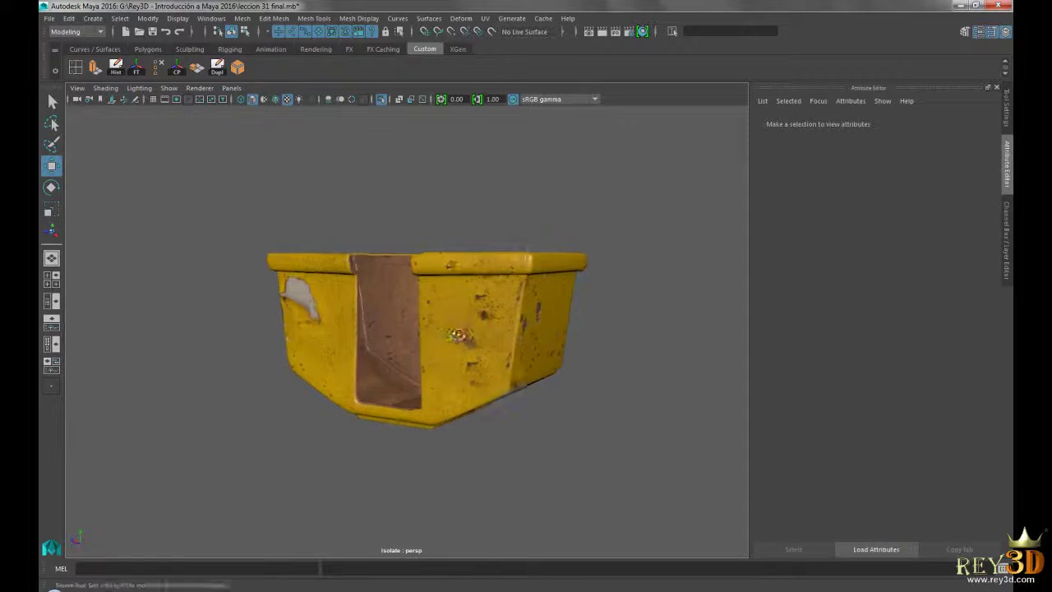
alt+drag(536, 362, 386, 370)
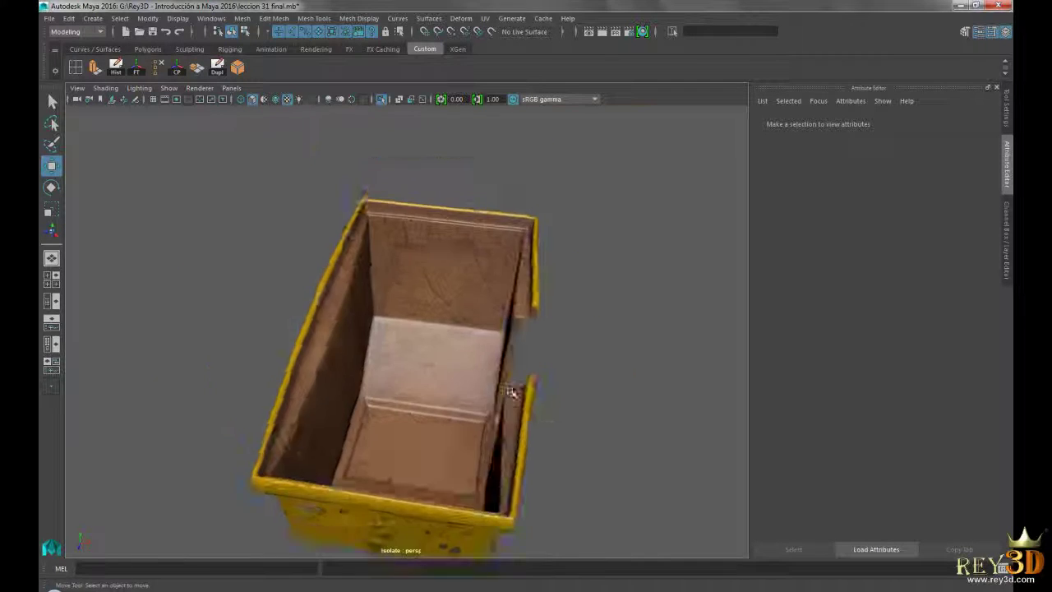
alt+right_drag(386, 369, 431, 362)
alt+drag(432, 362, 476, 320)
Step: Select the lower face of the wagon's outer front wall beside the door opening
right_drag(476, 264, 476, 304)
click(493, 337)
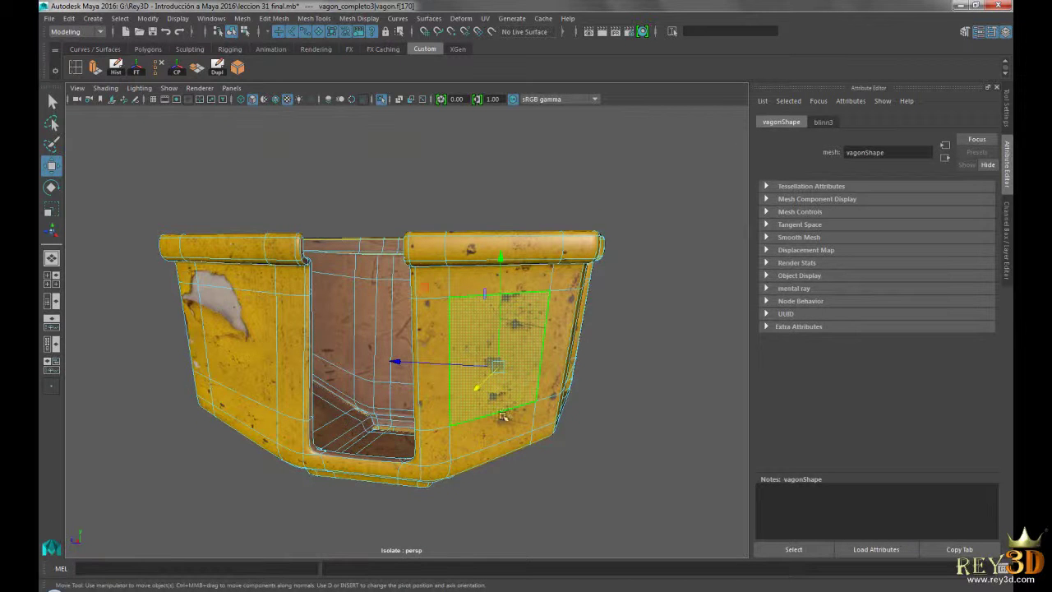
click(549, 411)
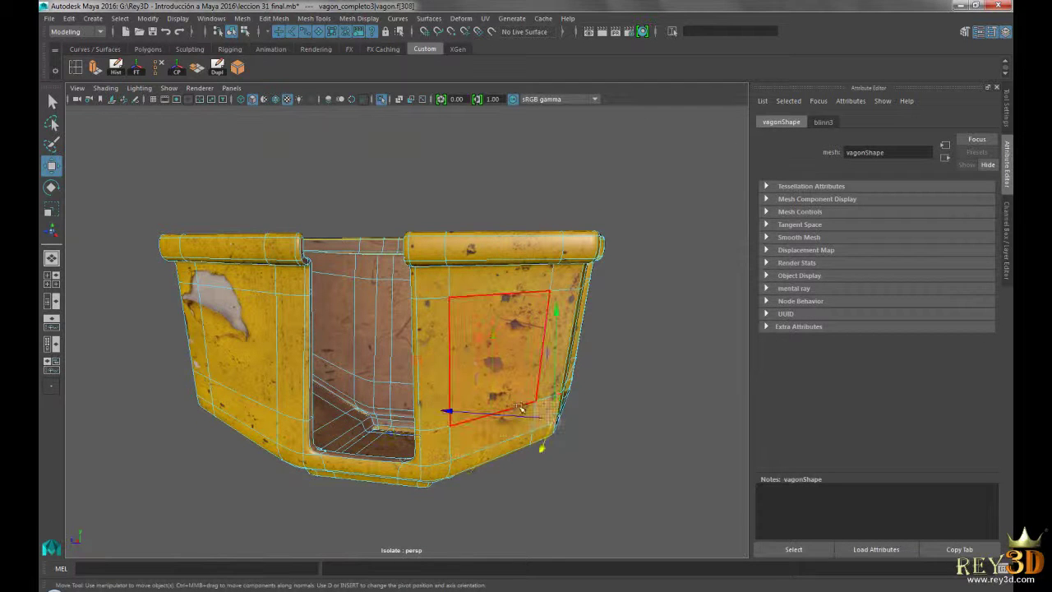
click(493, 428)
alt+drag(543, 417, 612, 355)
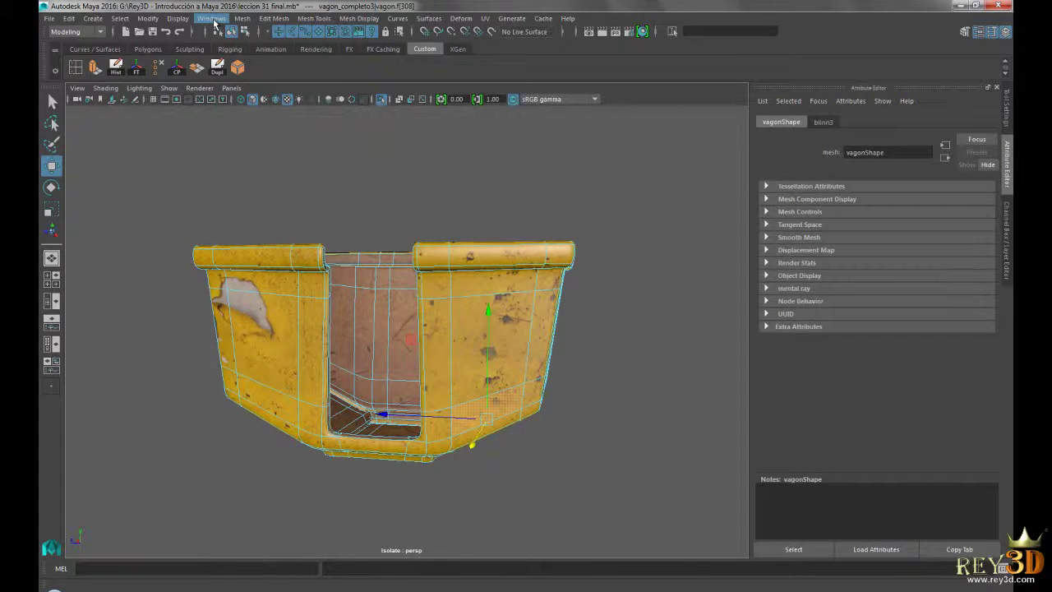
Step: Show the UV layout beside the perspective view and locate the selected front wall face in it
key(space)
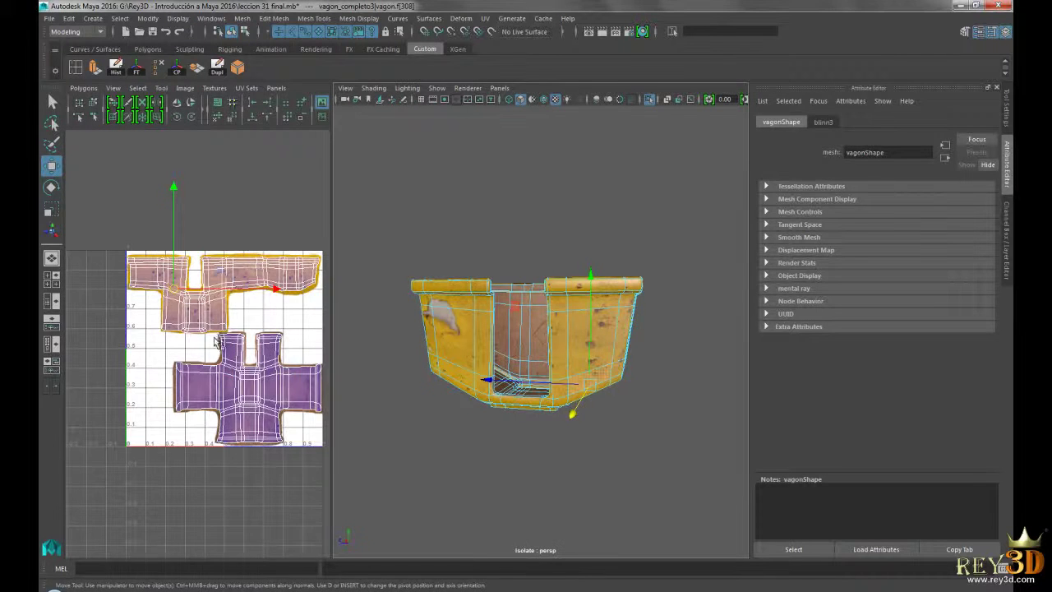
alt+right_drag(194, 328, 269, 423)
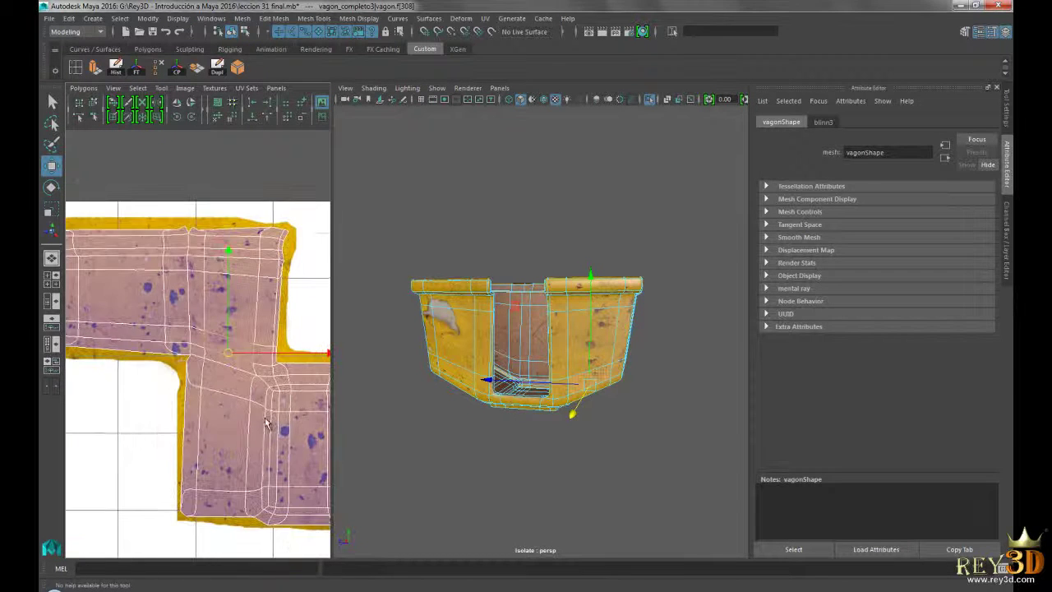
alt+middle_drag(235, 410, 190, 387)
alt+right_drag(190, 387, 223, 397)
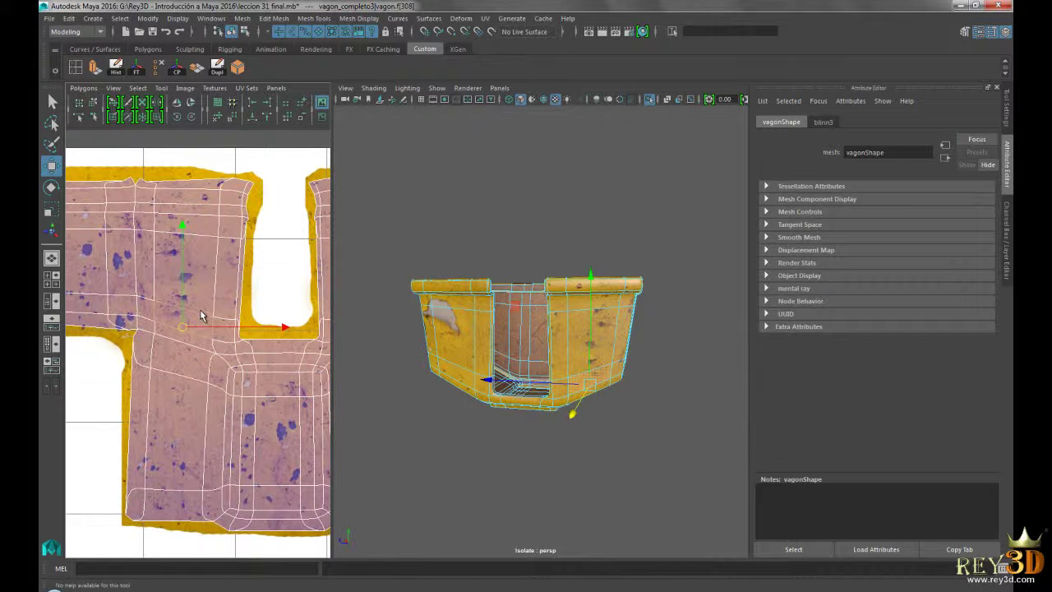
Step: Switch to Photoshop and open the graffiti PNG image from the project folder
key(alt+Tab)
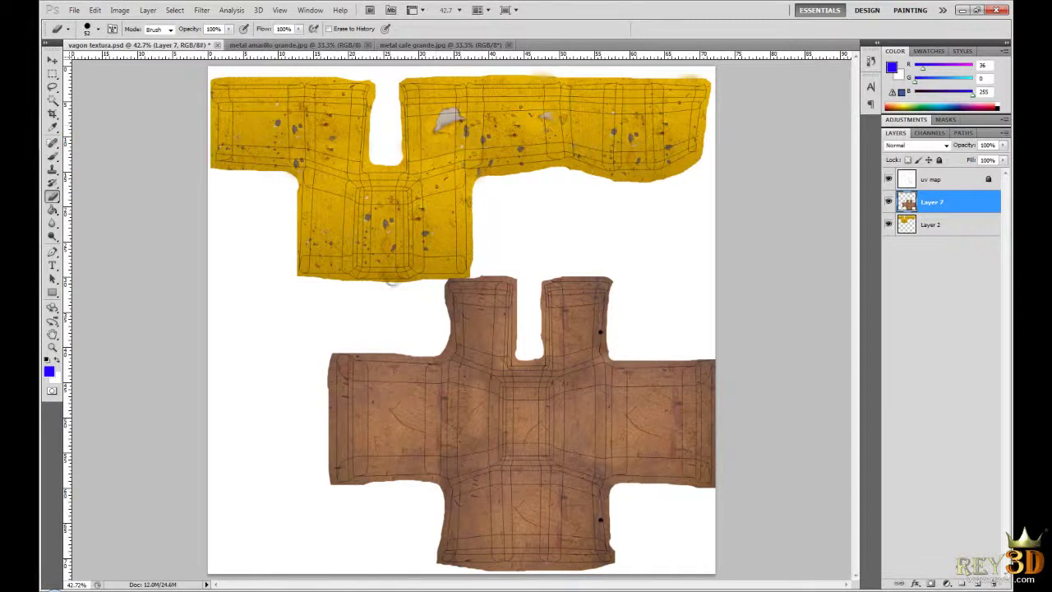
click(75, 10)
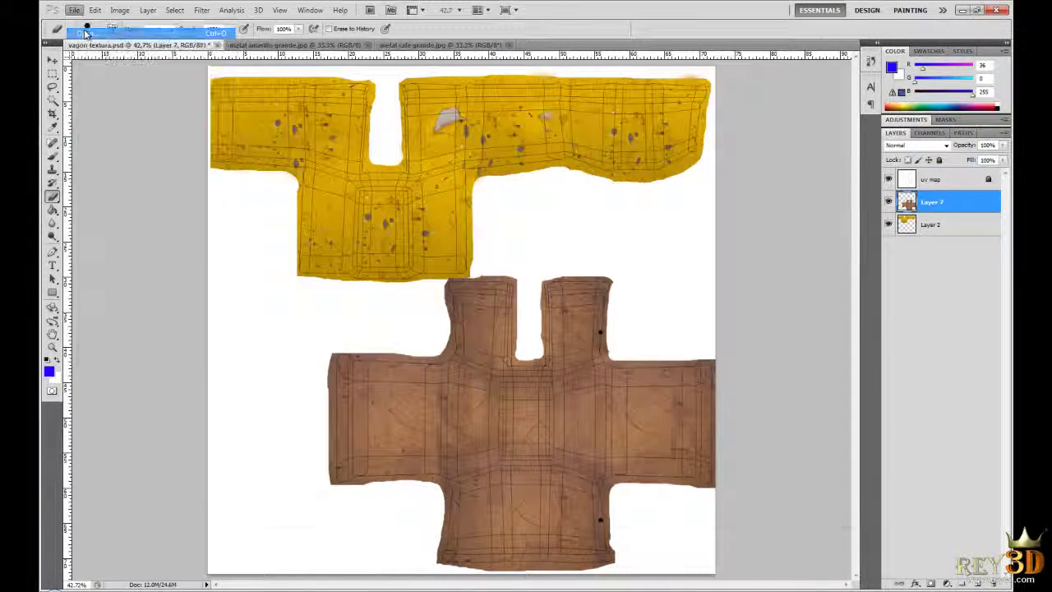
click(83, 30)
drag(844, 125, 844, 293)
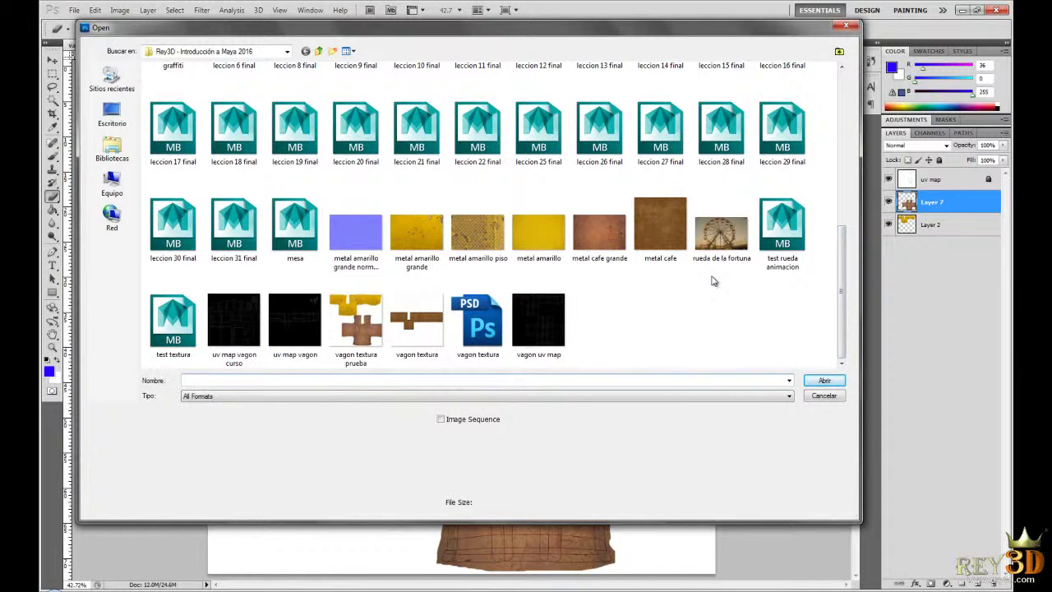
scroll(844, 255, up, 3)
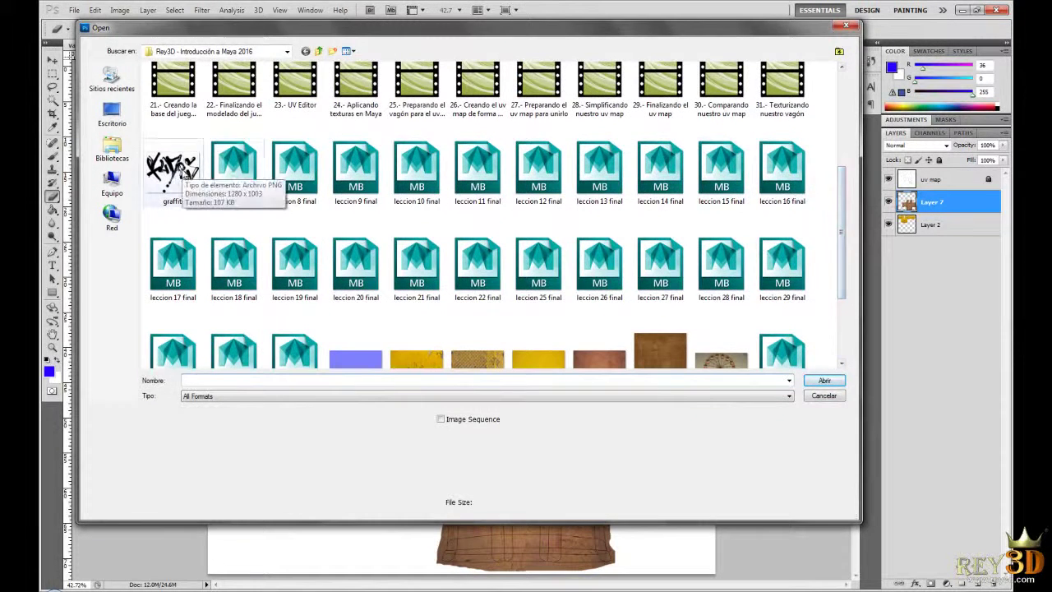
click(188, 173)
click(824, 380)
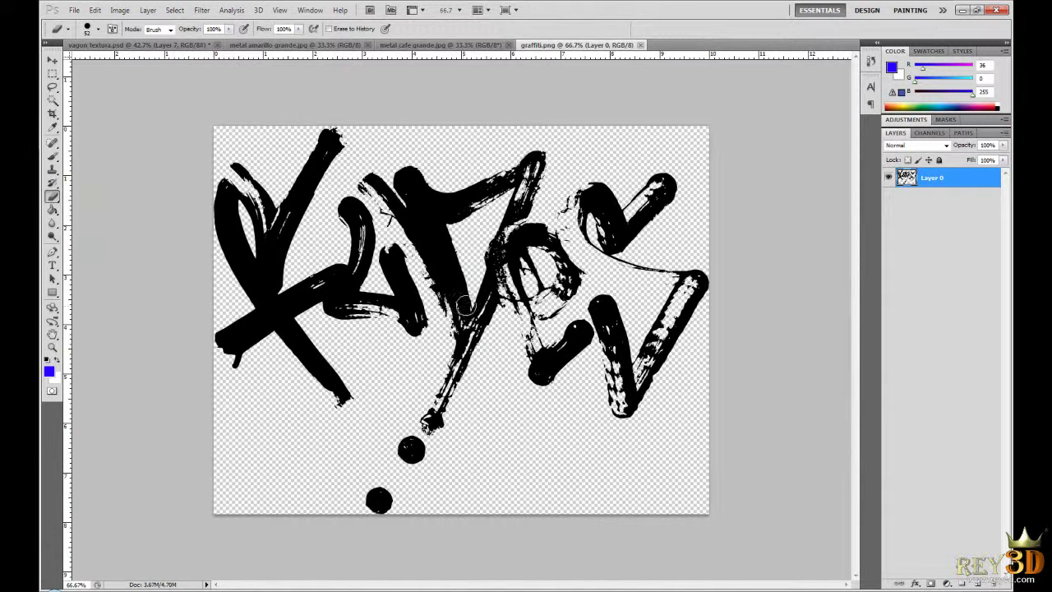
Step: Copy the whole graffiti image and paste it as a new layer into vagon textura.psd
key(ctrl+a)
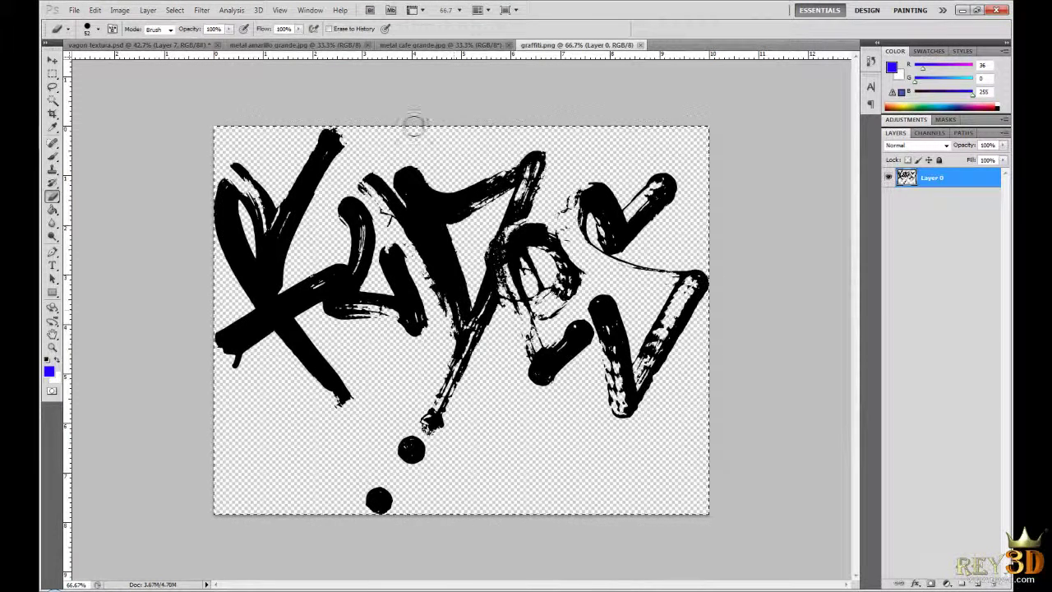
click(170, 45)
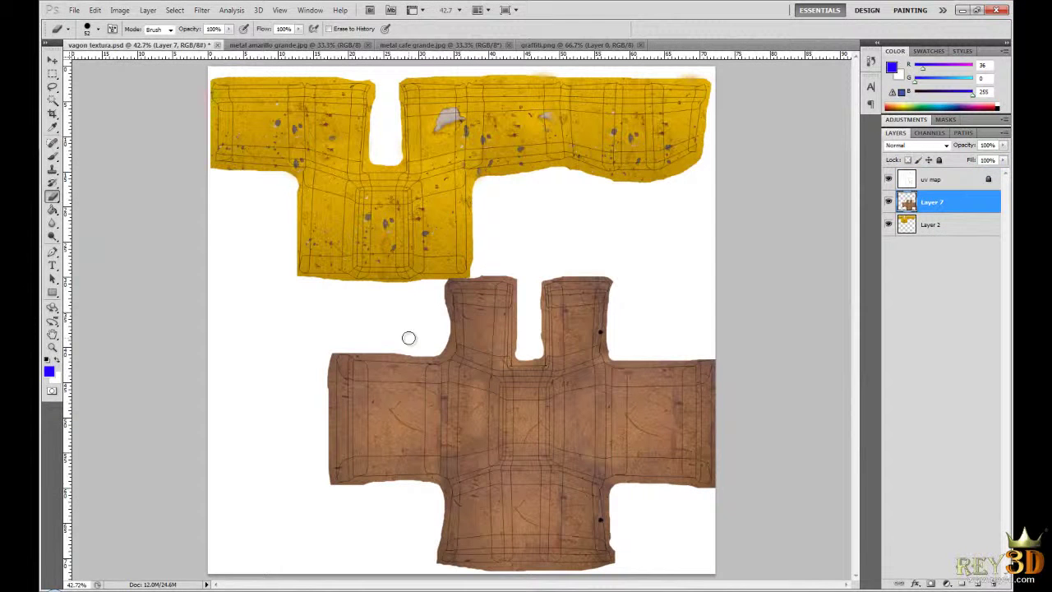
key(ctrl+v)
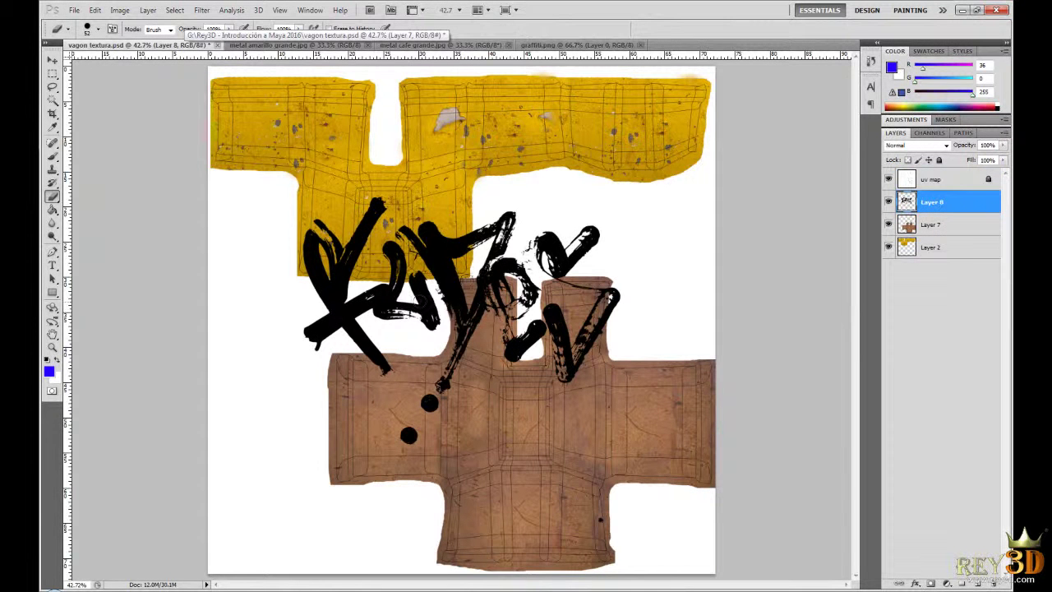
Step: Scale the graffiti layer proportionally to about 14.32% and move it onto the yellow texture beside the door notch
key(ctrl+t)
drag(622, 196, 482, 306)
drag(380, 339, 348, 208)
shift+drag(444, 179, 332, 166)
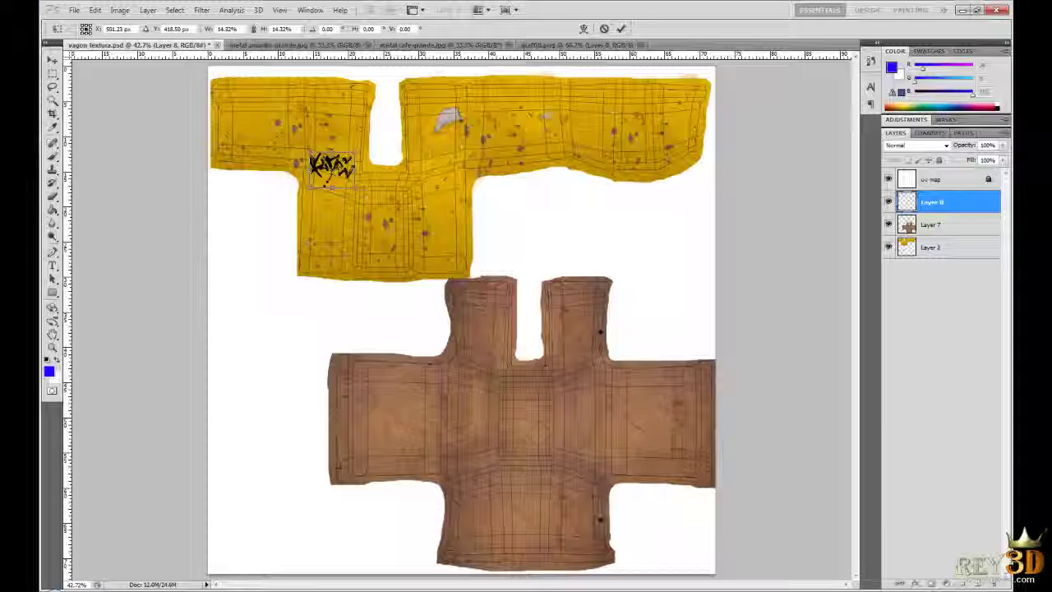
Step: Move the graffiti up onto the wall area beside the door notch, rotate it about -8.67°, and apply the transformation
key(ctrl+plus)
key(ctrl+plus)
key(ctrl+plus)
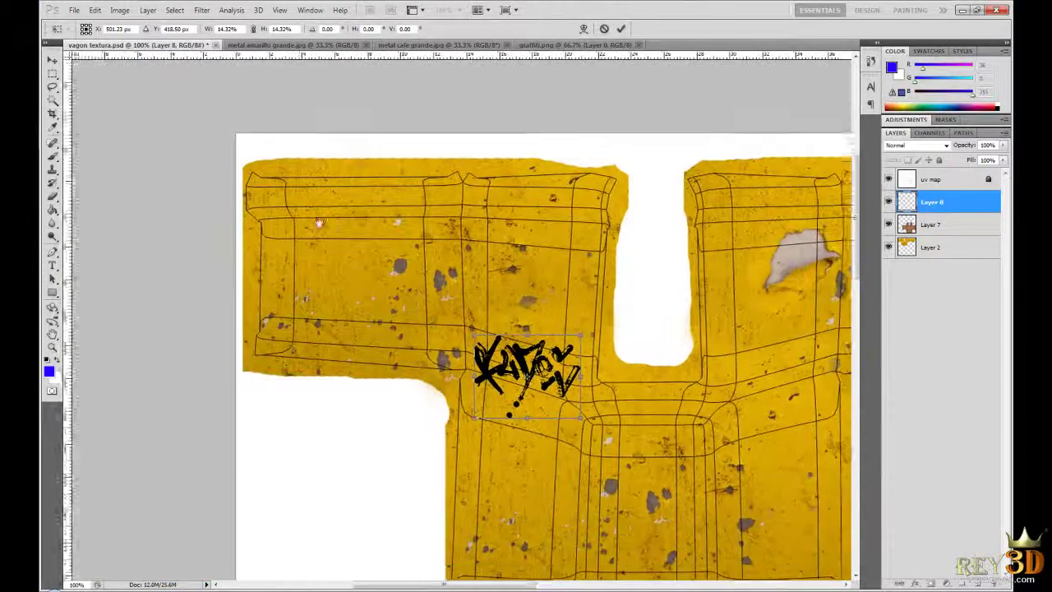
drag(509, 362, 510, 327)
drag(565, 305, 557, 289)
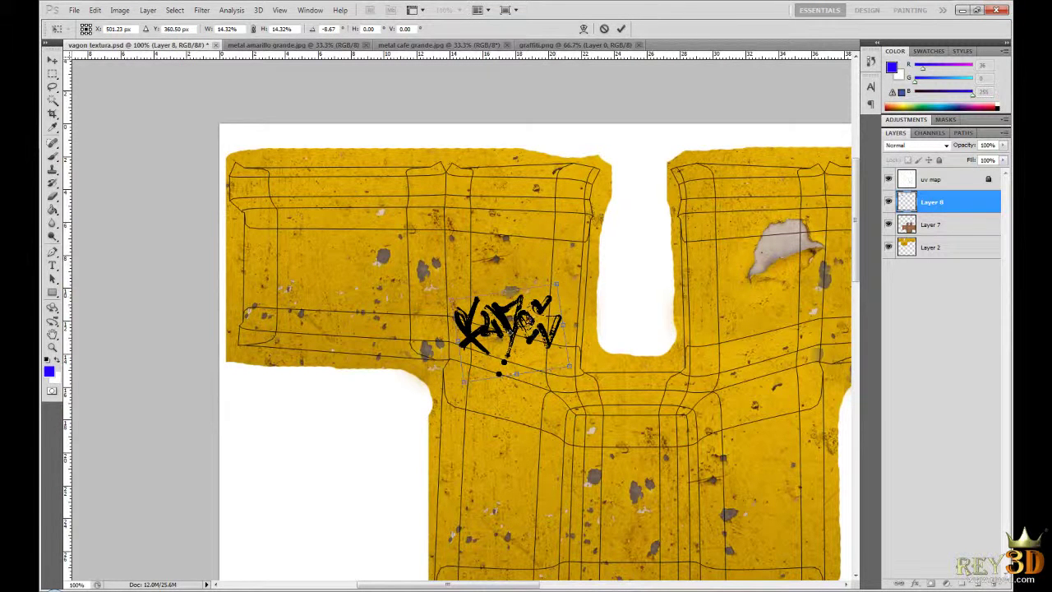
drag(505, 329, 516, 329)
click(52, 195)
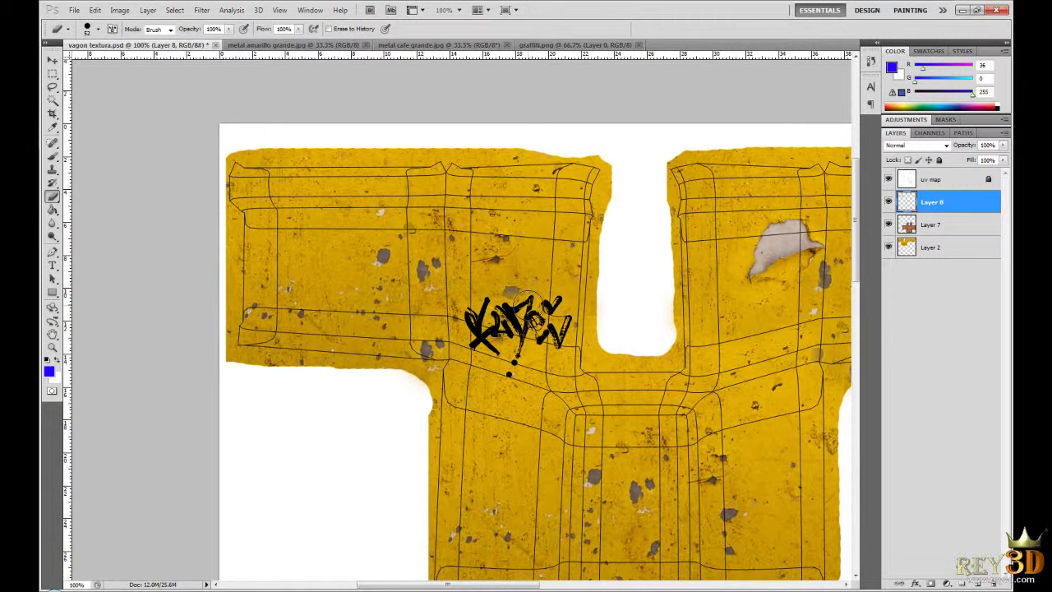
Step: Hide the uv map layer so only the painted texture and graffiti layers show
key(ctrl+0)
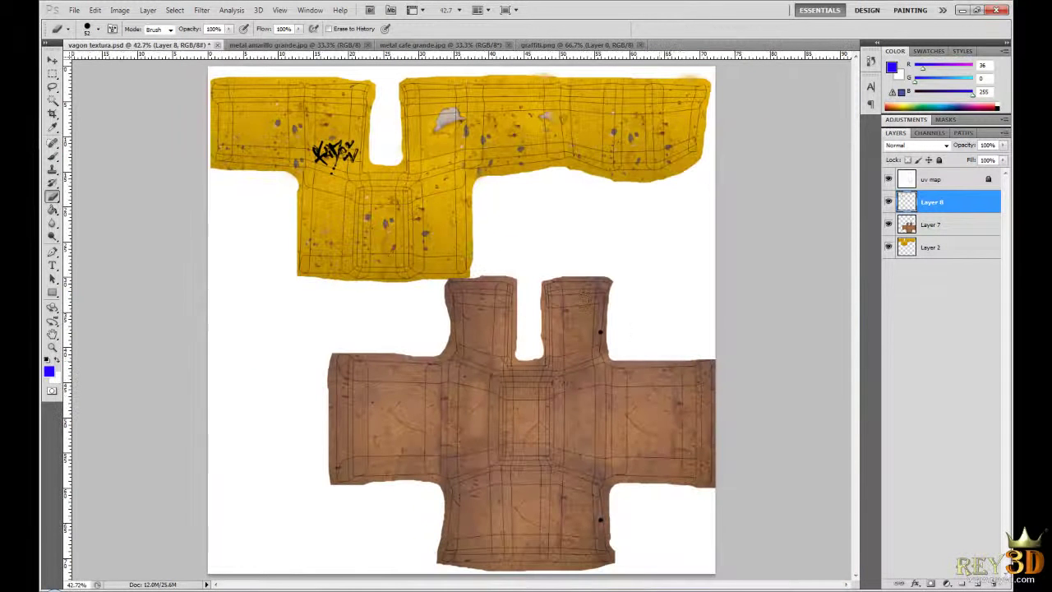
click(901, 181)
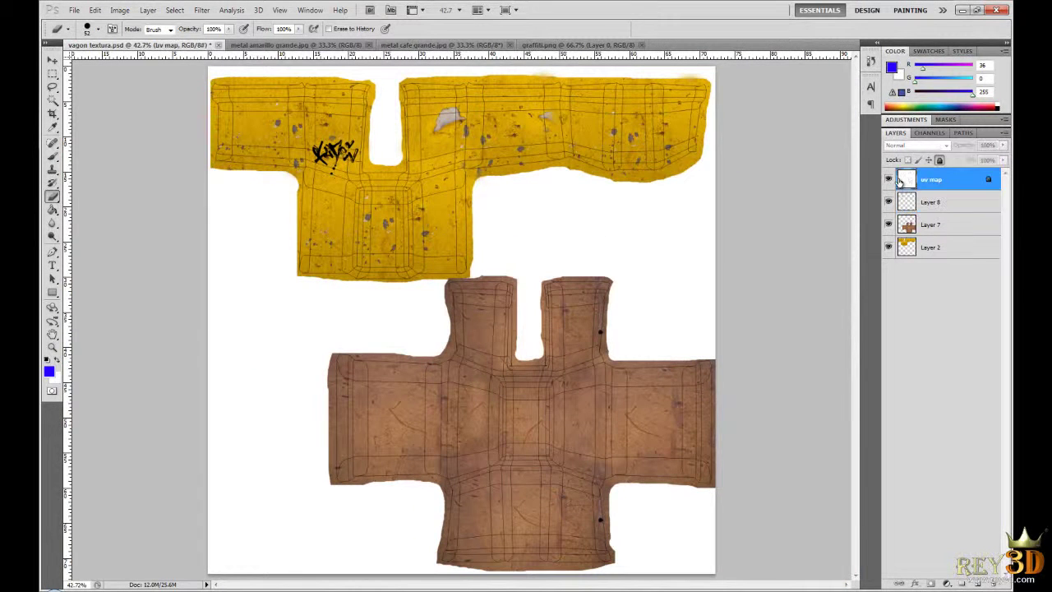
click(888, 180)
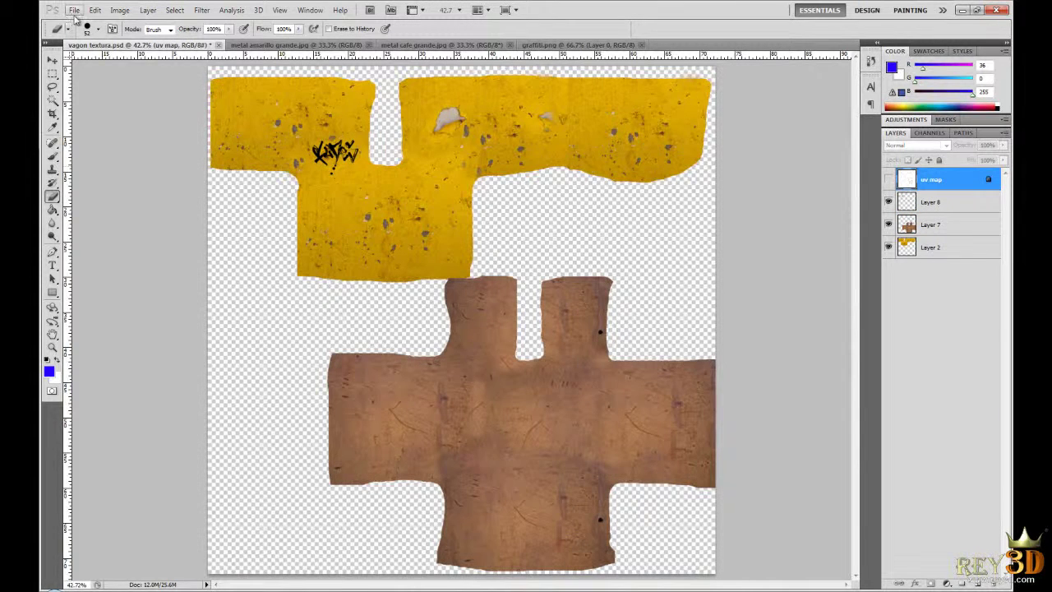
Step: Save a JPEG copy of the texture at quality 12 (Maximum), replacing the existing vagon textura prueba.jpg in the project folder
click(74, 9)
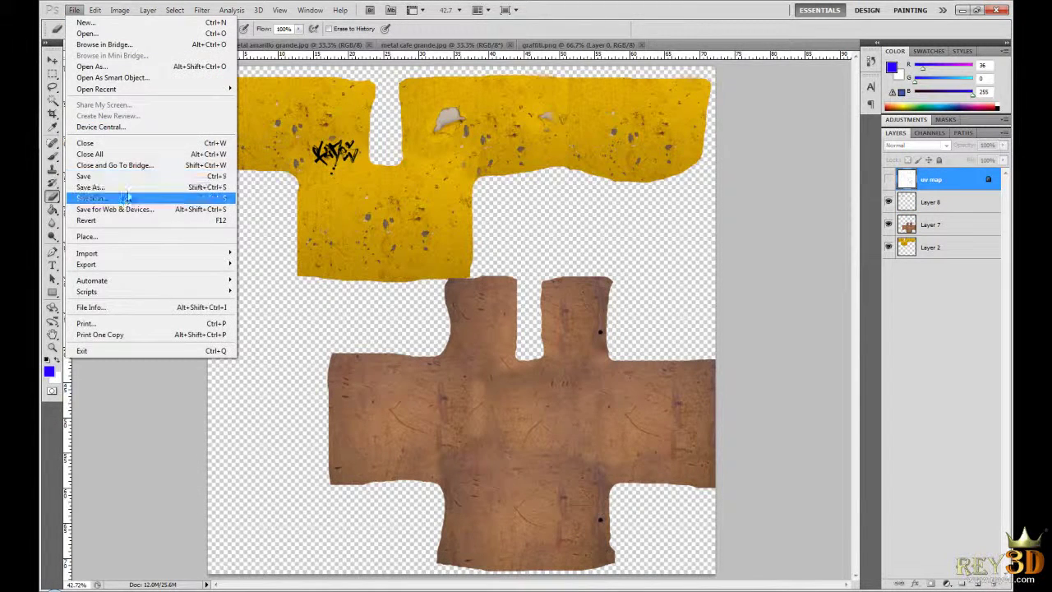
click(92, 187)
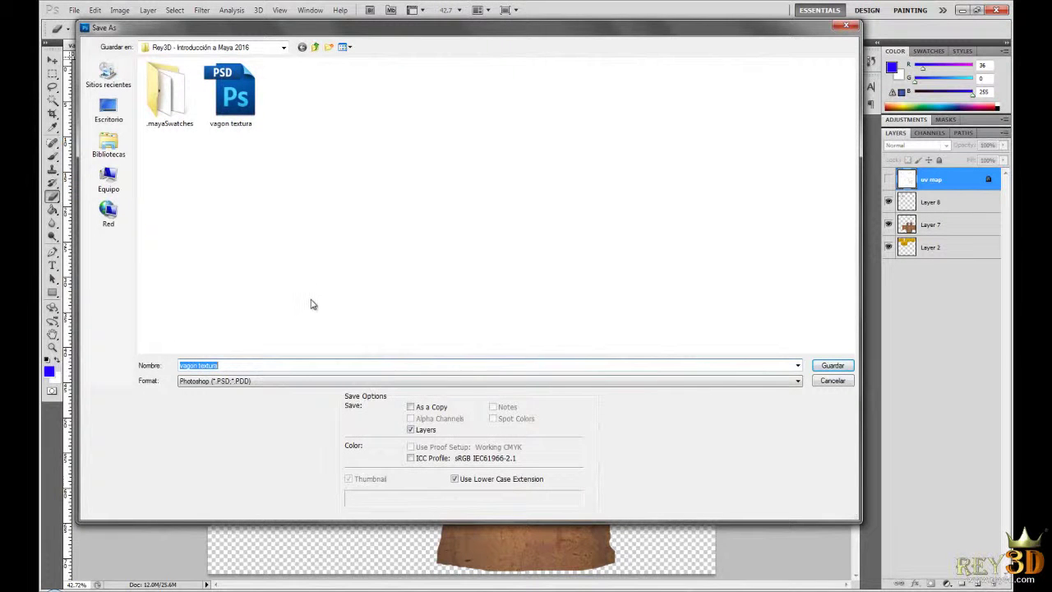
click(248, 382)
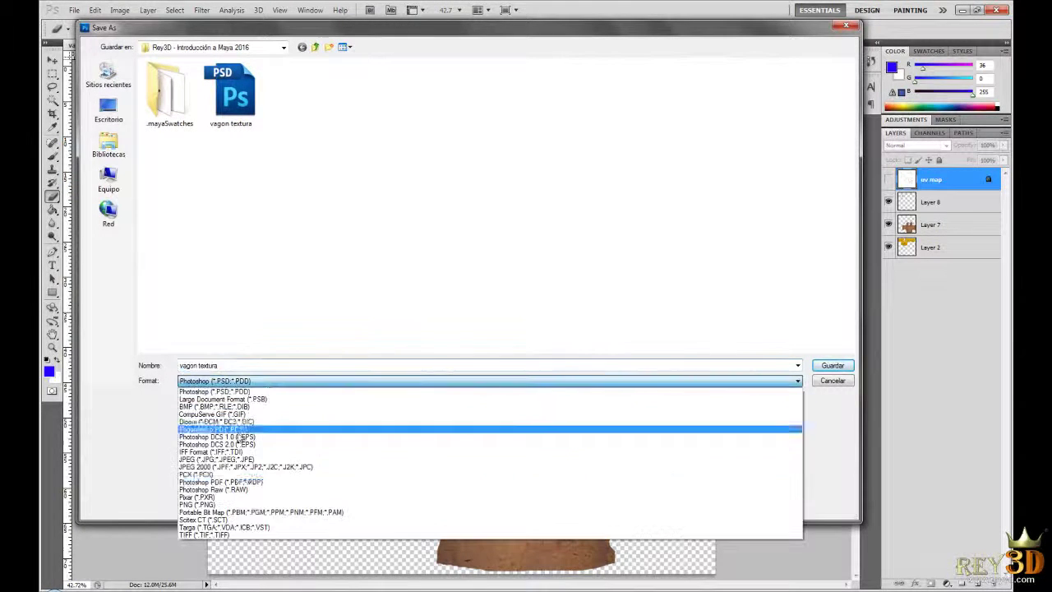
click(242, 467)
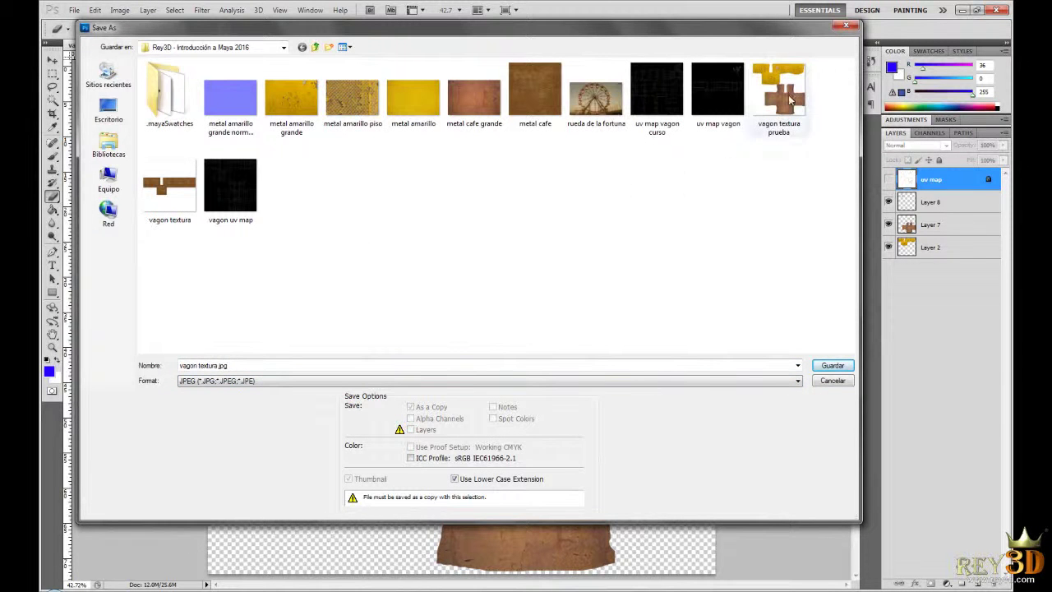
click(787, 111)
click(257, 365)
click(261, 364)
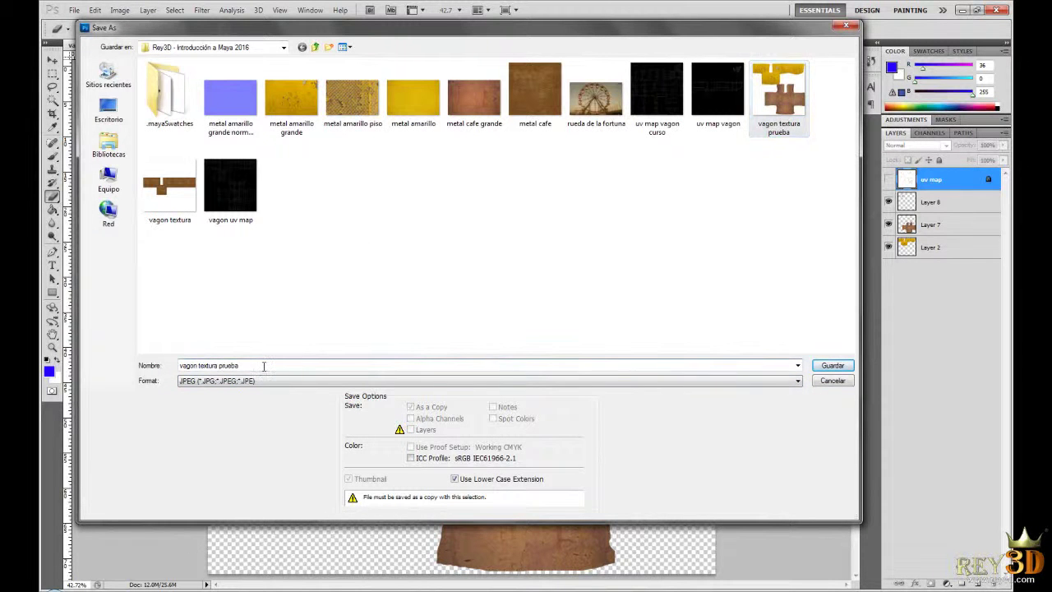
key(BackSpace)
key(BackSpace)
key(BackSpace)
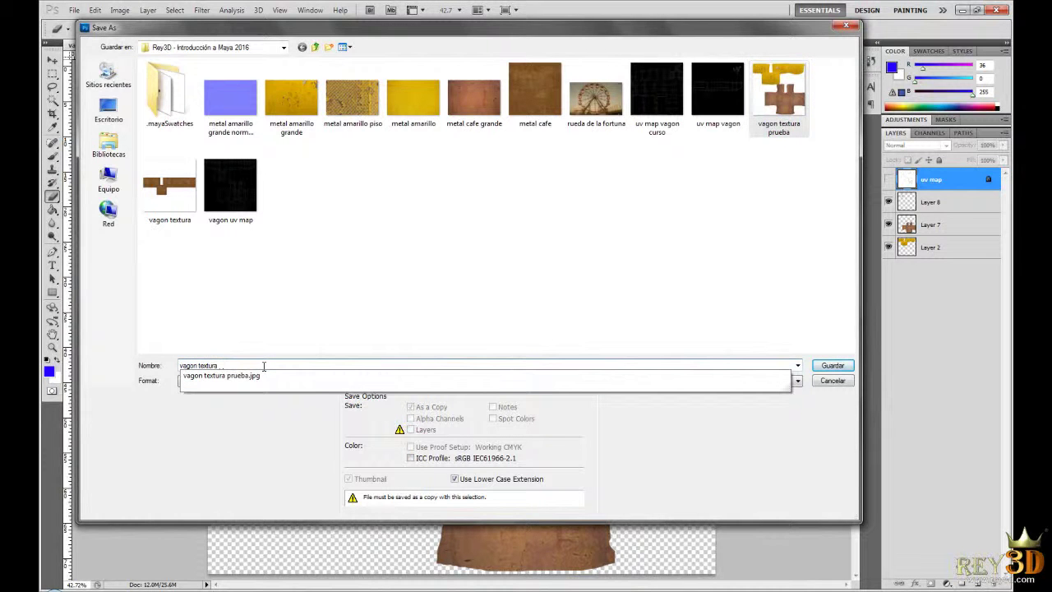
click(484, 235)
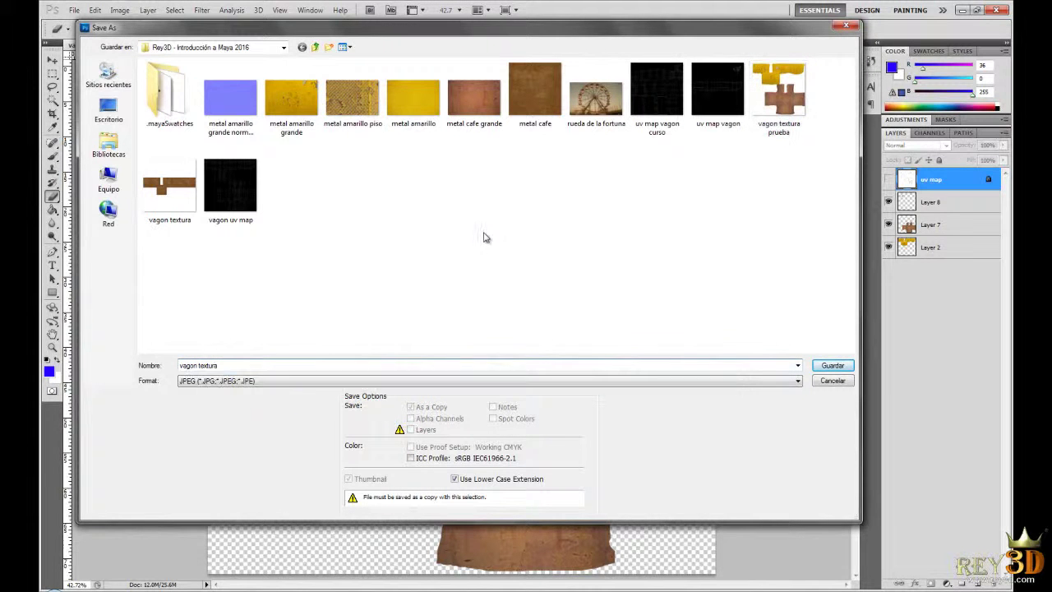
click(832, 366)
click(458, 239)
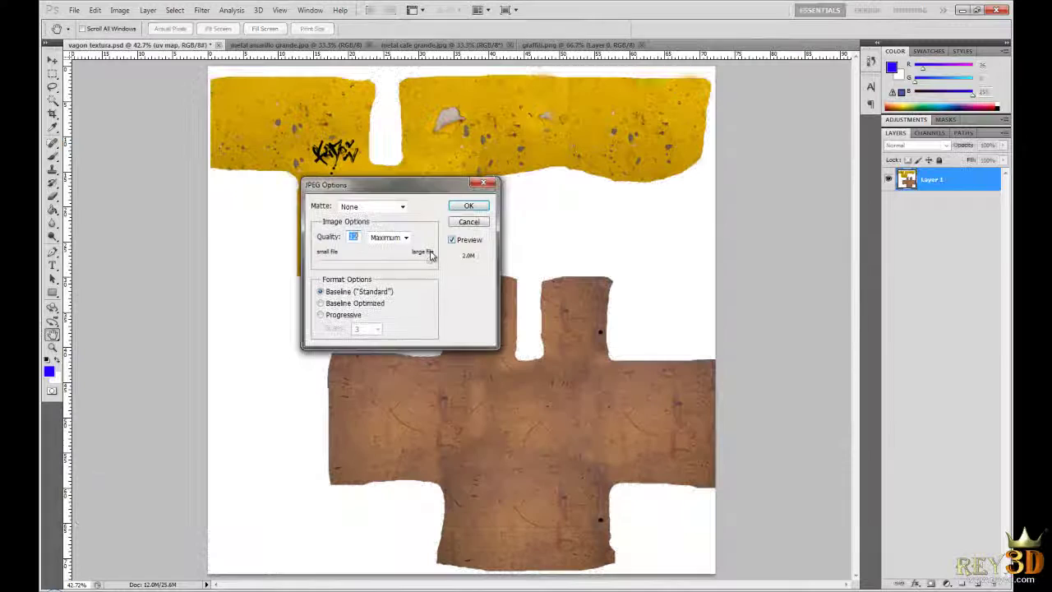
click(469, 207)
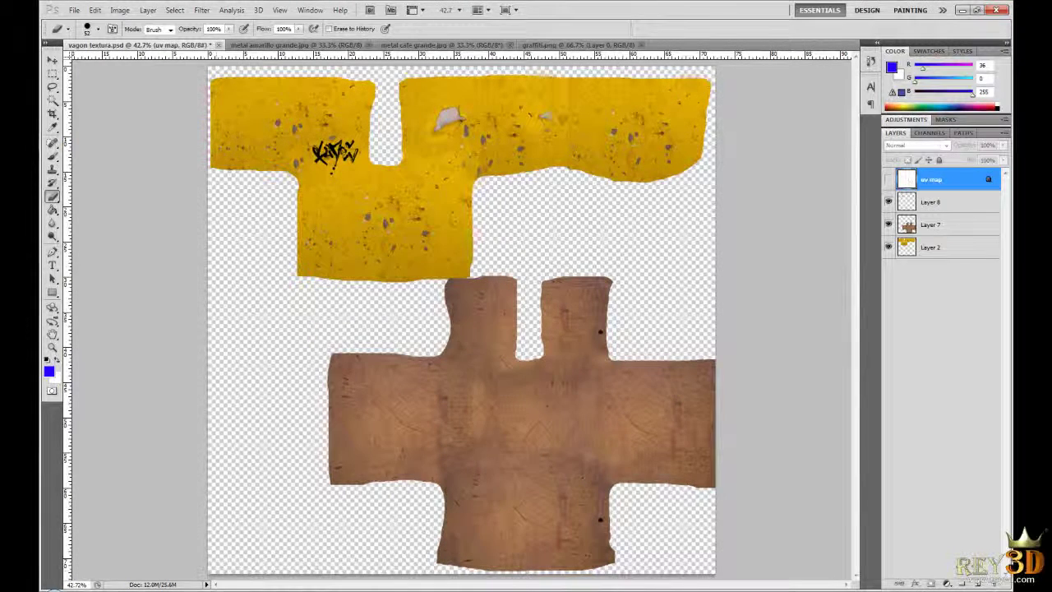
Step: Switch to Maya, reload the image file feeding the blinn3 material's color, and inspect the graffiti on the wagon wall up close
key(alt+Tab)
alt+drag(559, 336, 497, 338)
mouse_move(216, 297)
alt+right_down()
mouse_move(129, 279)
mouse_move(212, 293)
alt+right_up()
alt+middle_drag(212, 293, 175, 290)
alt+drag(583, 333, 602, 333)
right_drag(621, 283, 649, 261)
right_drag(584, 322, 567, 532)
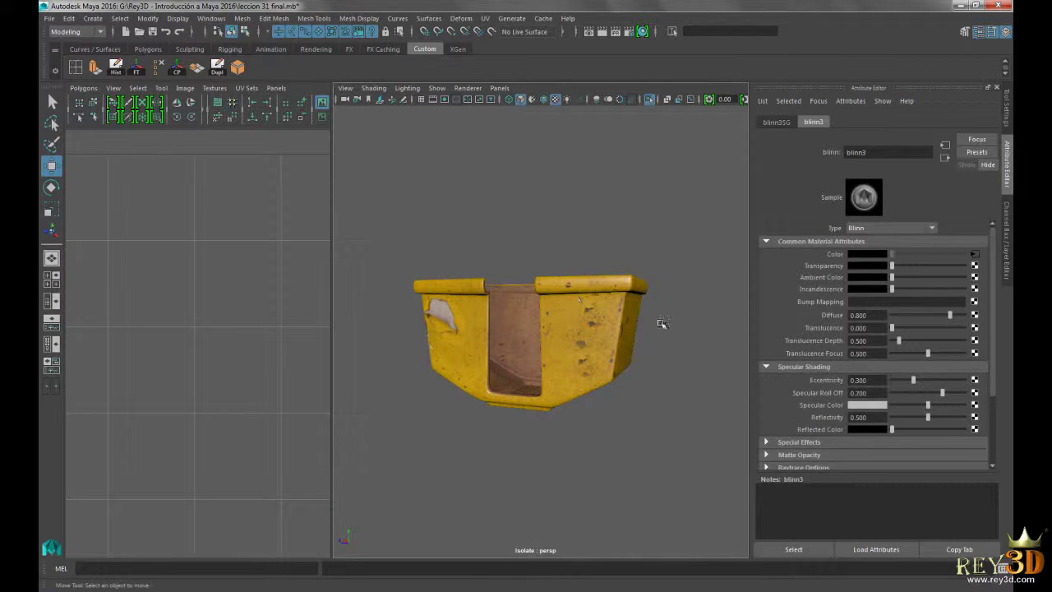
click(974, 254)
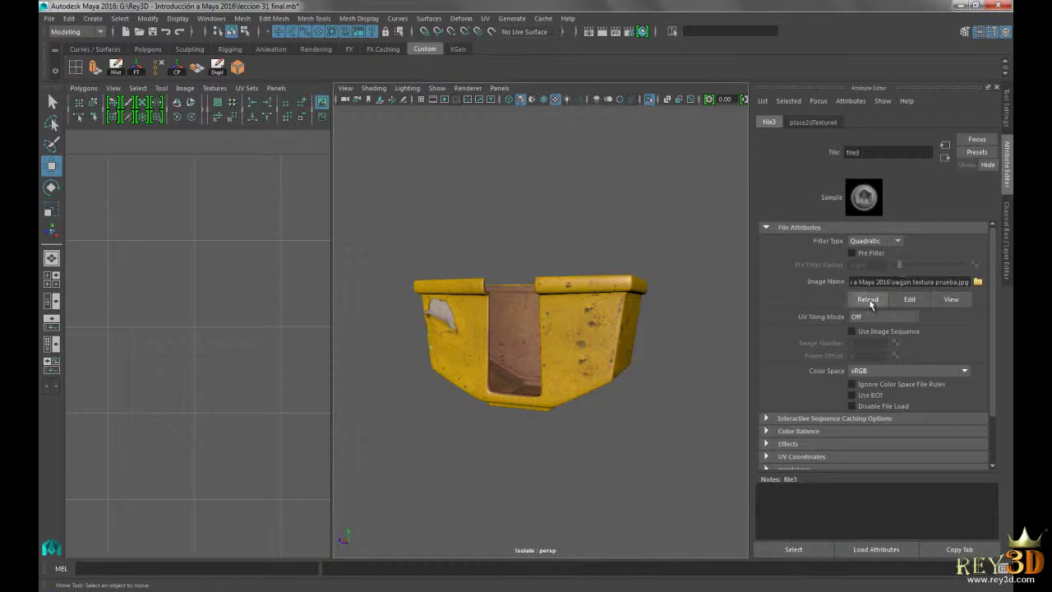
click(868, 299)
alt+drag(575, 354, 544, 366)
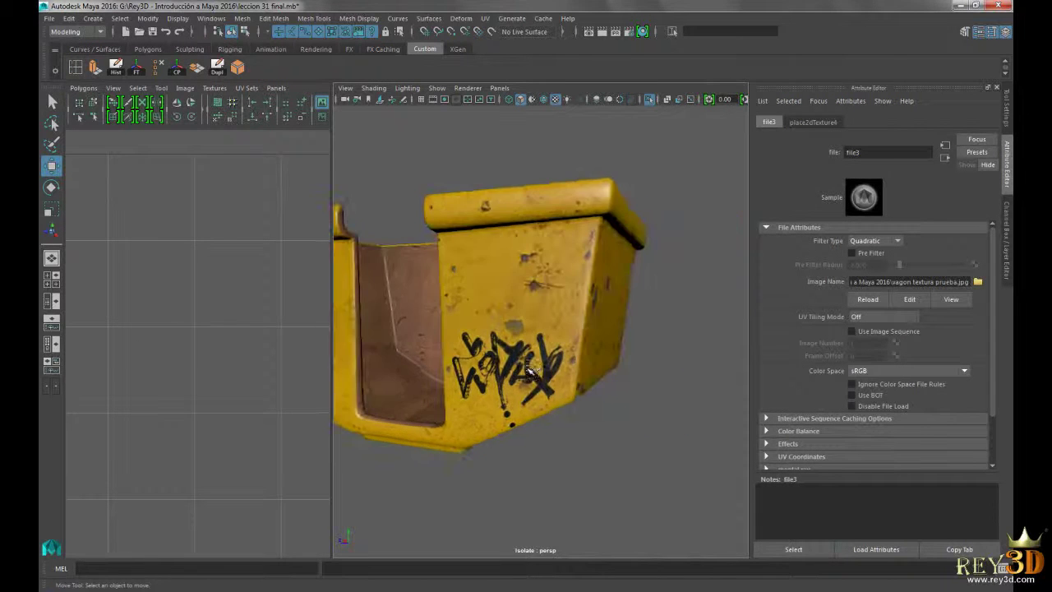
scroll(544, 367, up, 4)
scroll(544, 367, up, 3)
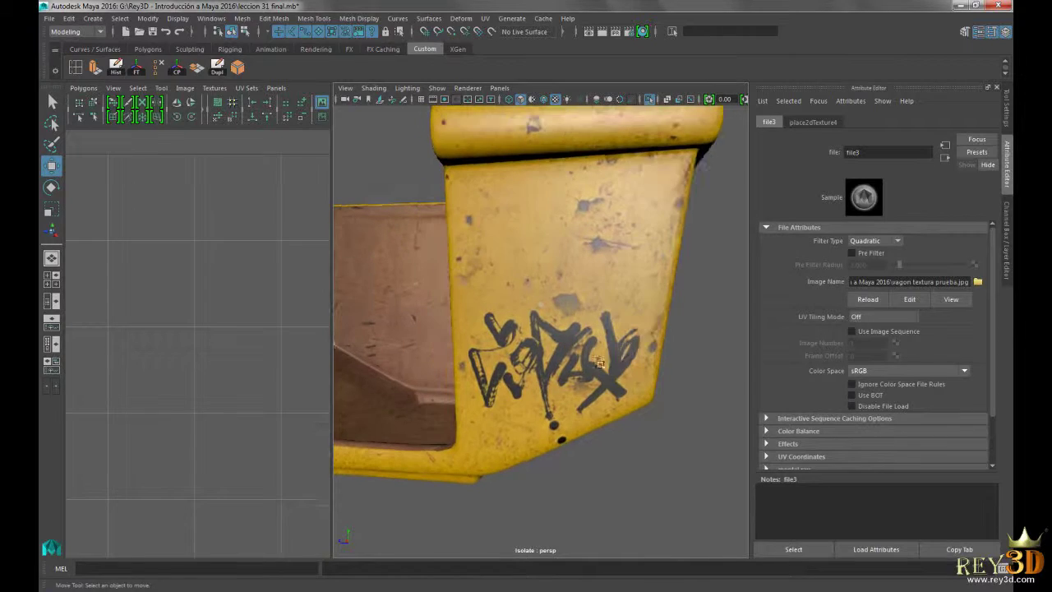
Step: Switch back to Photoshop and flip the graffiti layer horizontally
key(alt+Tab)
key(alt+Tab)
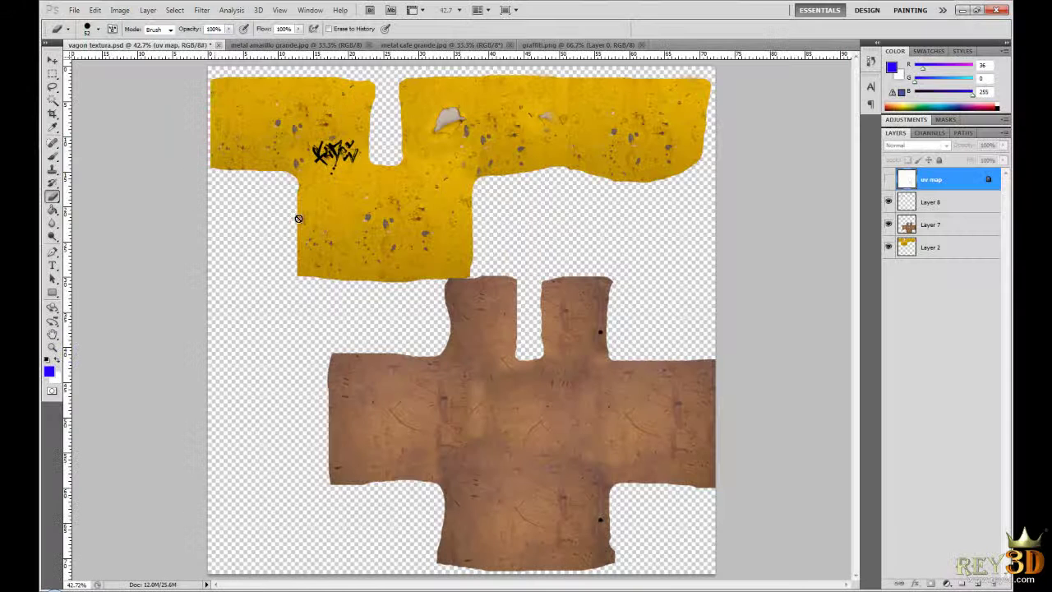
key(ctrl+1)
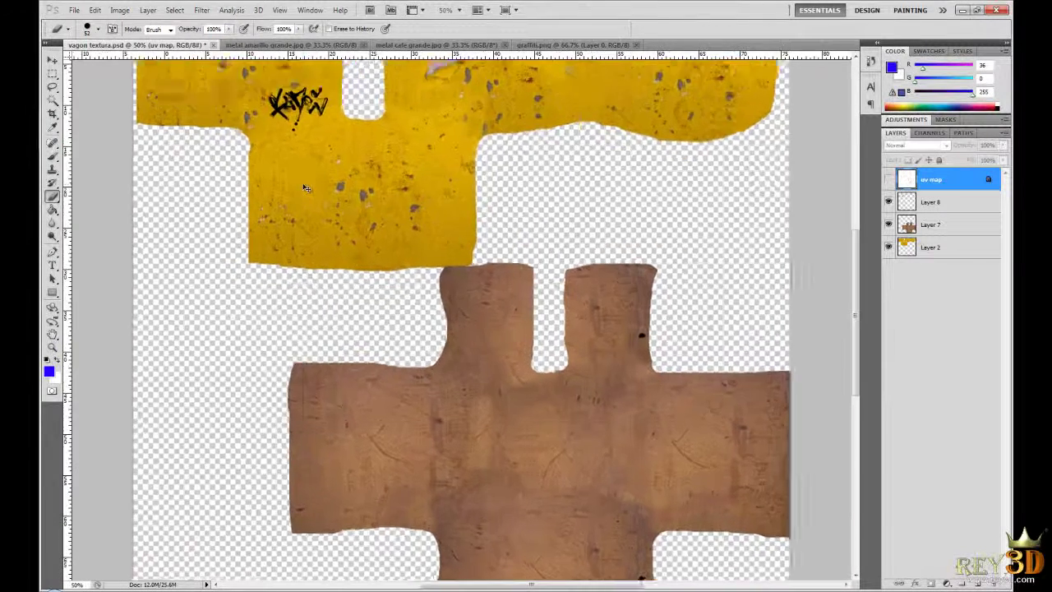
drag(304, 189, 478, 415)
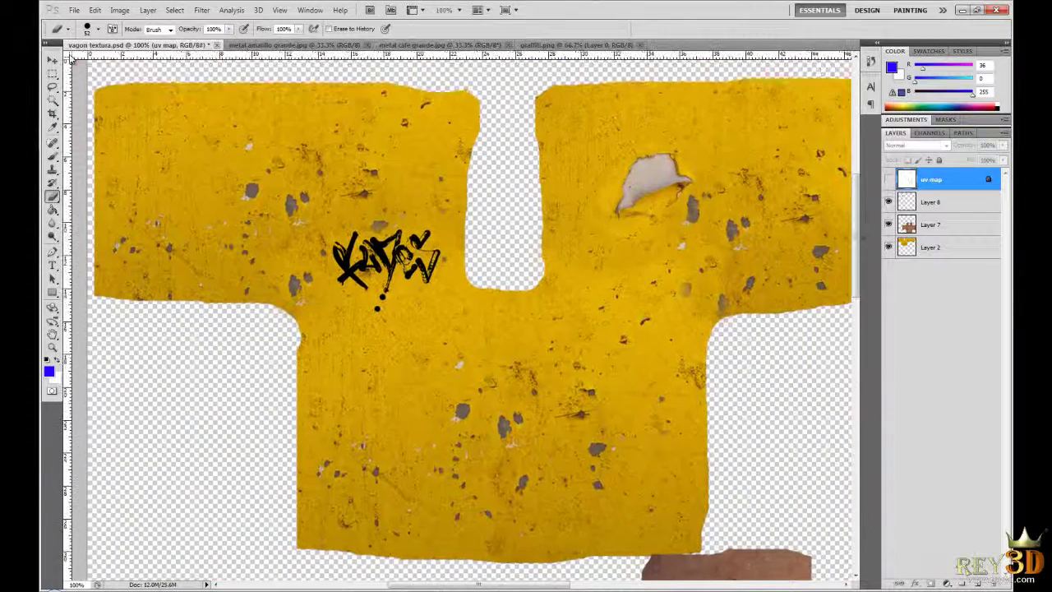
click(52, 61)
click(362, 243)
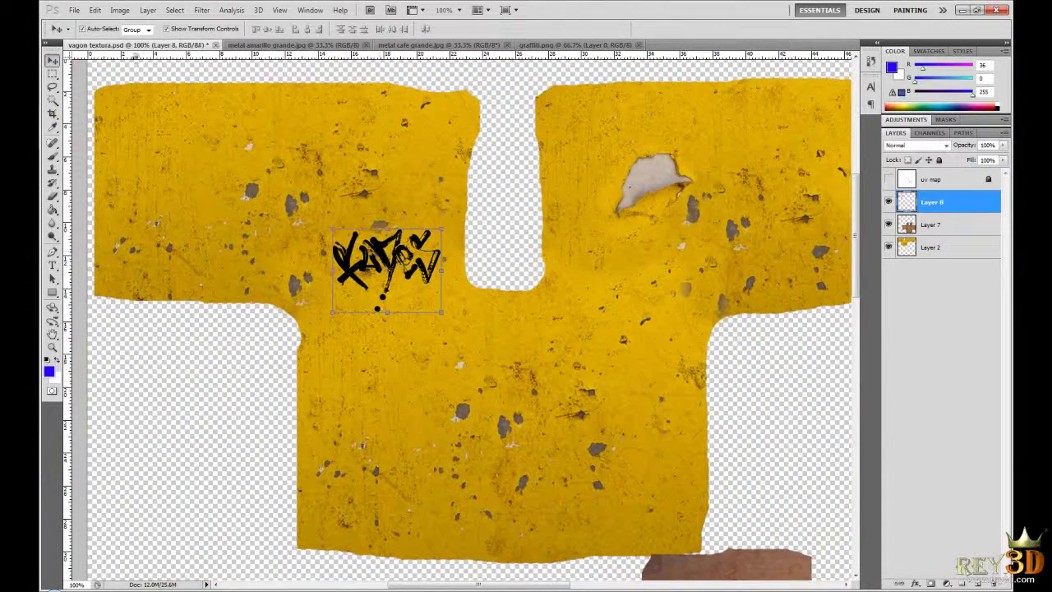
click(96, 10)
mouse_move(209, 236)
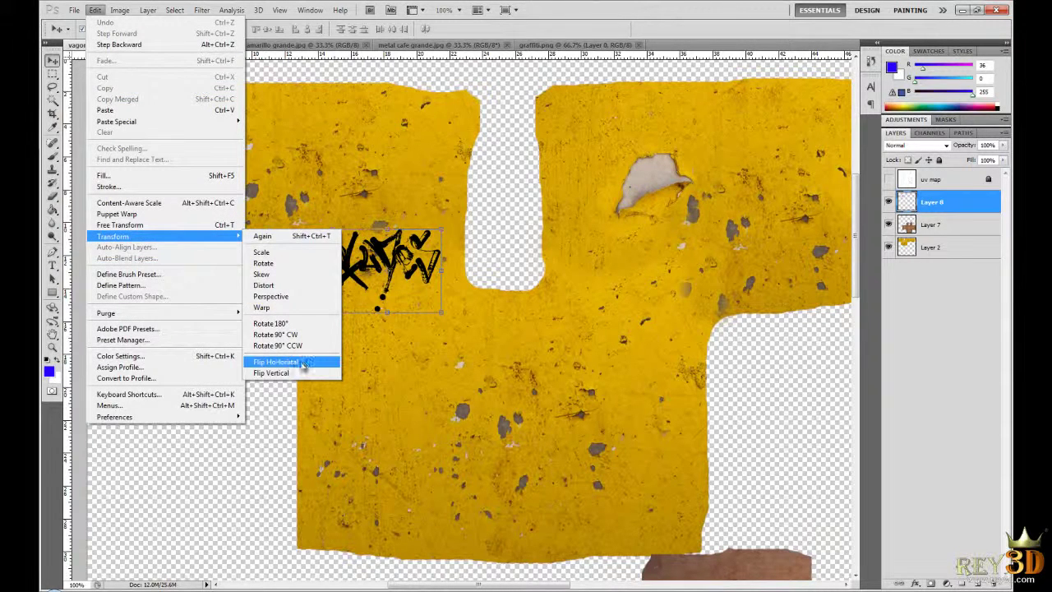
click(276, 361)
Step: Save the texture with the flipped graffiti as a JPEG copy, replacing vagon textura prueba.jpg and accepting the JPEG options
click(74, 10)
click(134, 190)
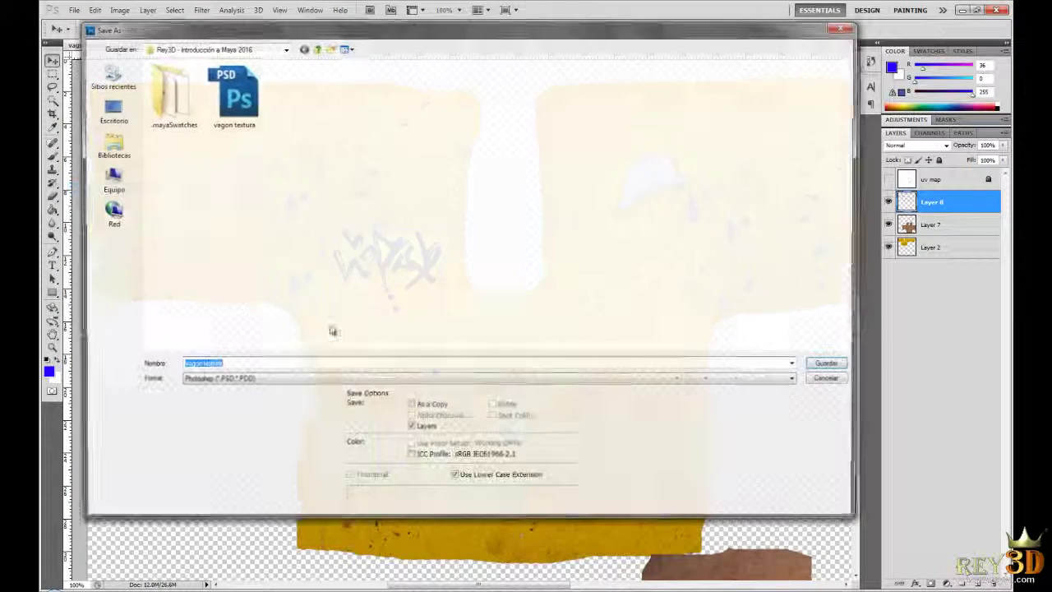
click(266, 380)
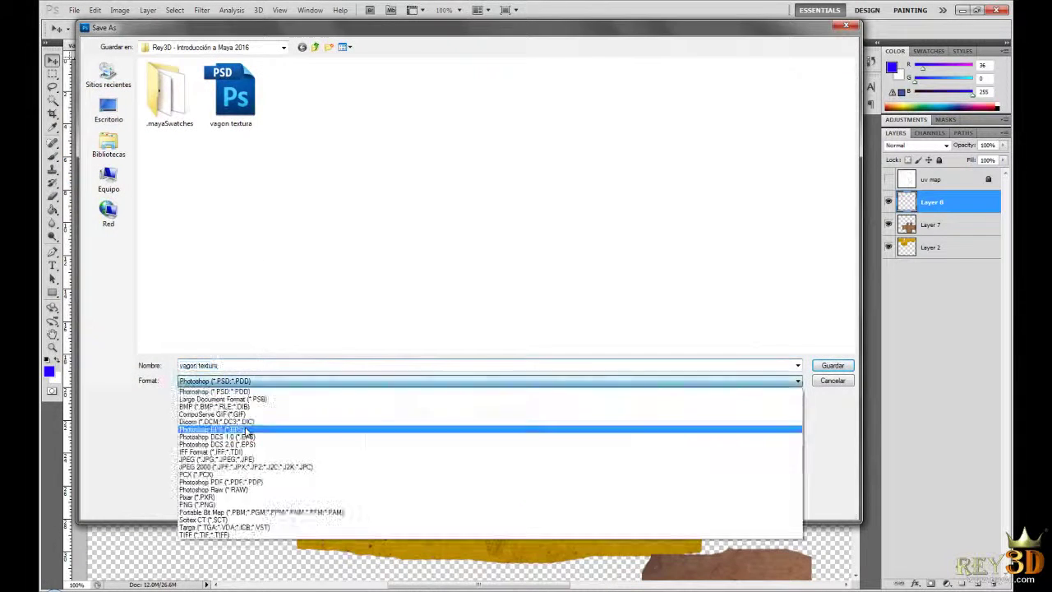
click(230, 458)
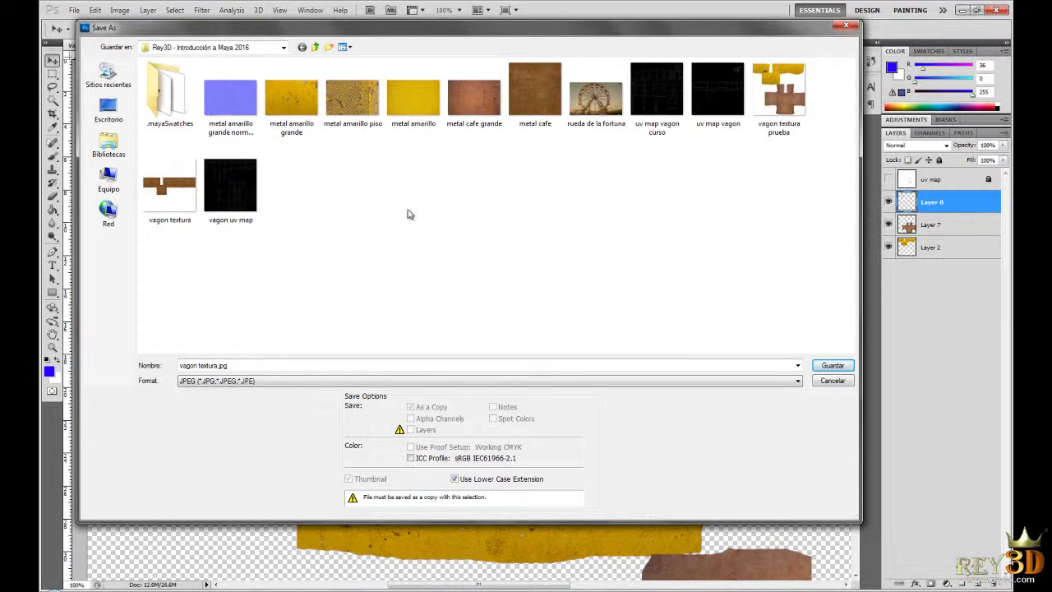
click(279, 380)
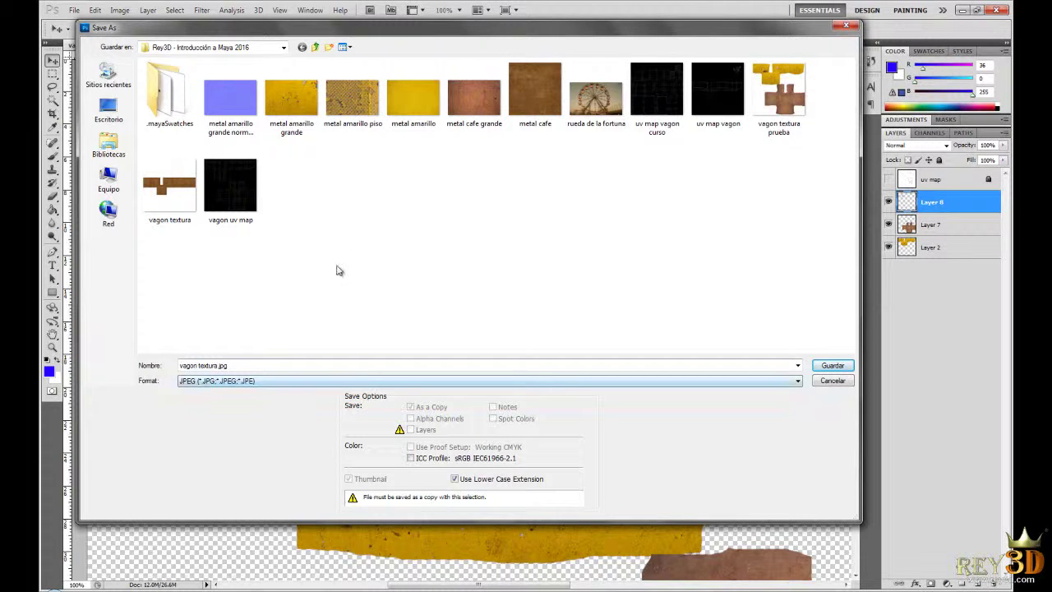
click(778, 96)
click(254, 359)
click(275, 364)
key(BackSpace)
key(BackSpace)
key(BackSpace)
key(BackSpace)
key(BackSpace)
key(BackSpace)
key(BackSpace)
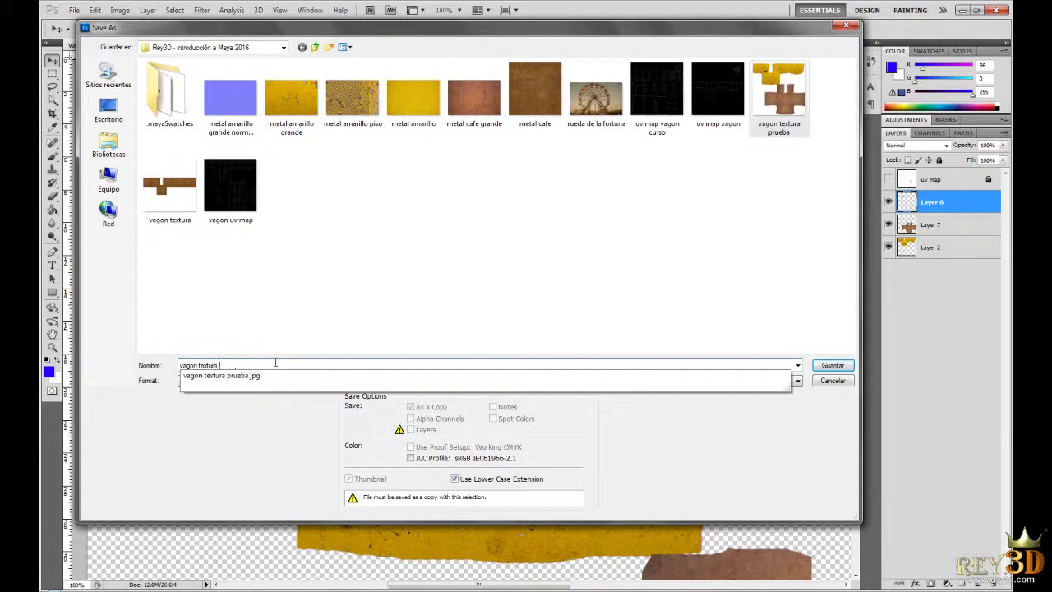
click(394, 306)
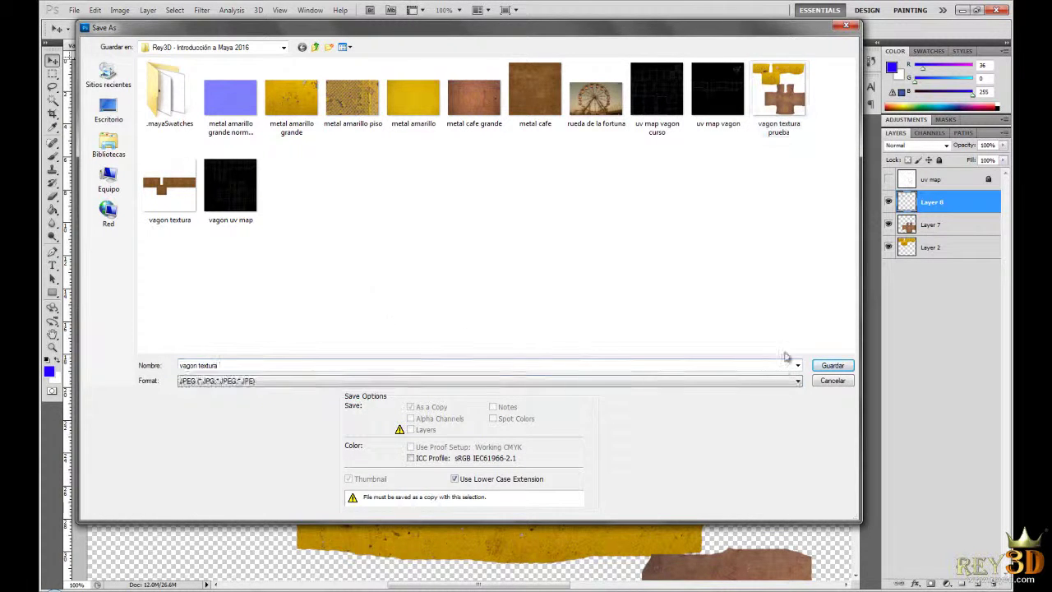
click(834, 365)
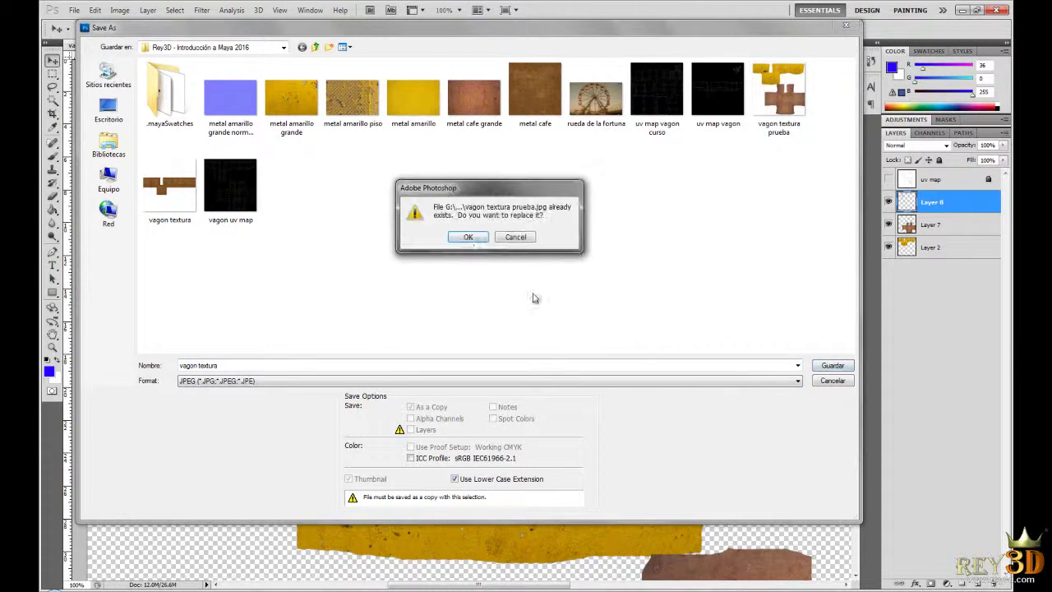
click(467, 236)
click(467, 207)
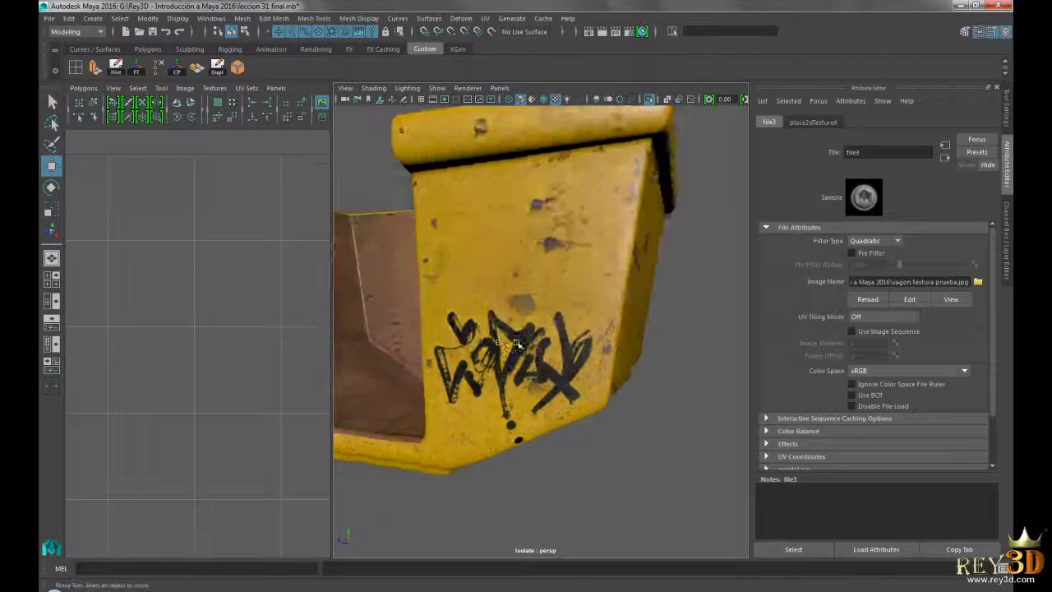
Step: Switch to Maya, load vagon textura prueba.jpg again as the file3 texture image, and check the graffiti on the wagon
click(977, 281)
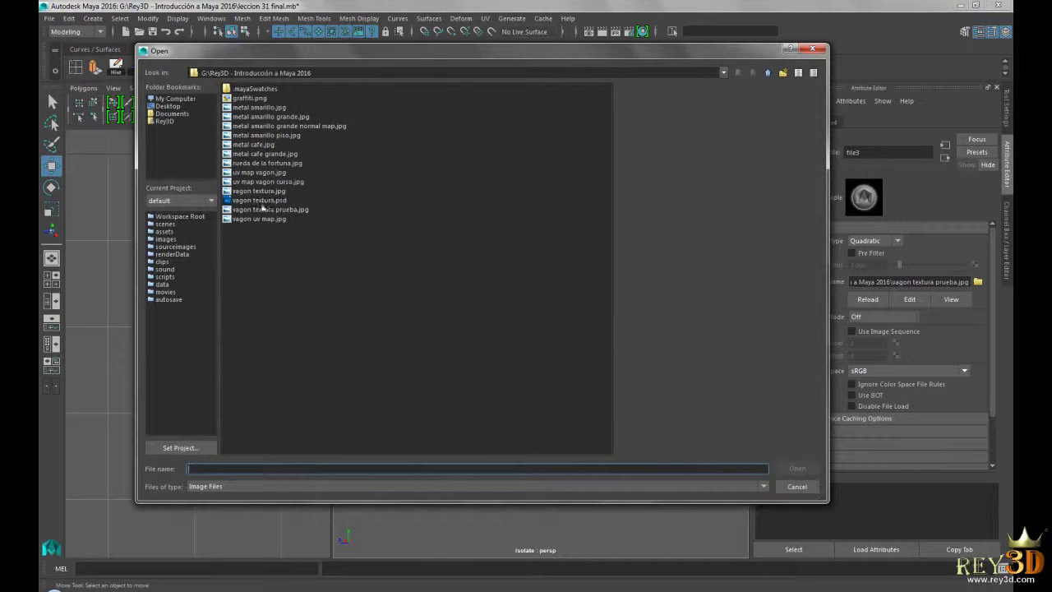
click(268, 190)
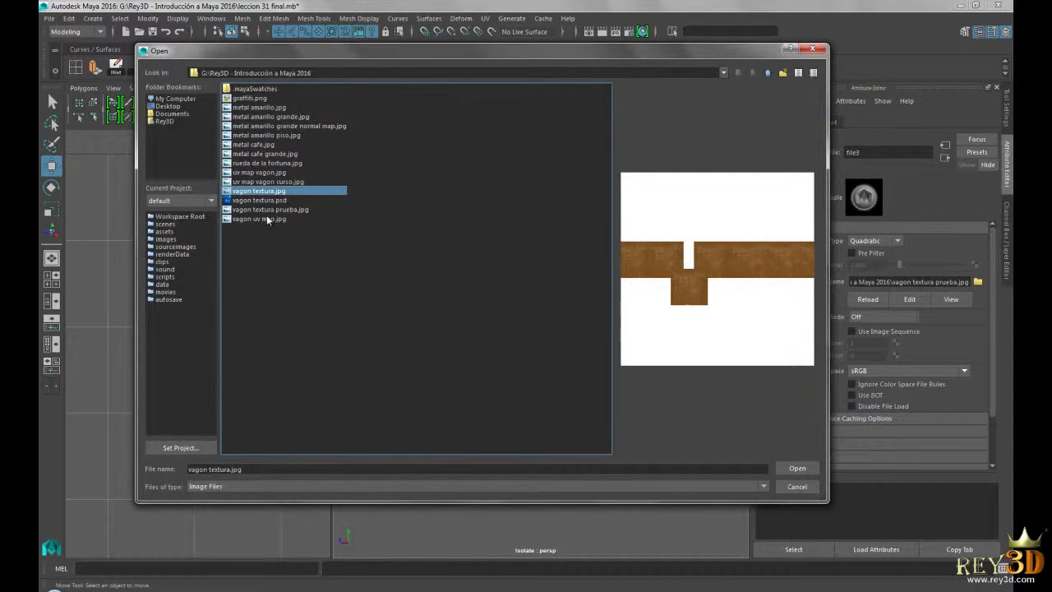
click(269, 146)
key(Down)
key(Down)
key(Down)
key(Down)
key(Down)
key(Down)
key(Down)
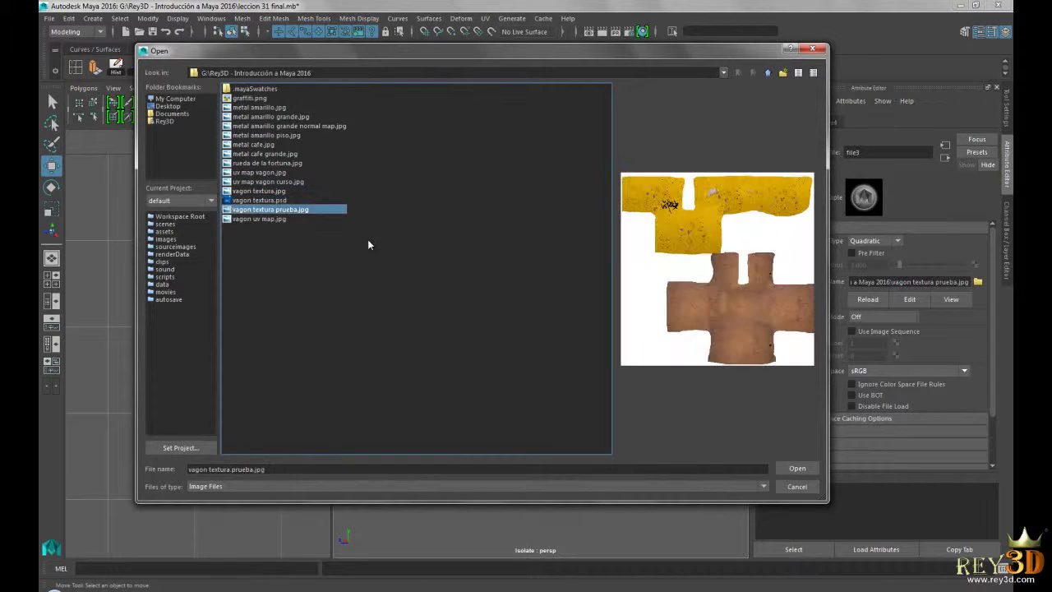
key(Down)
key(Up)
click(792, 467)
alt+drag(534, 339, 621, 322)
scroll(576, 335, down, 5)
scroll(561, 322, up, 2)
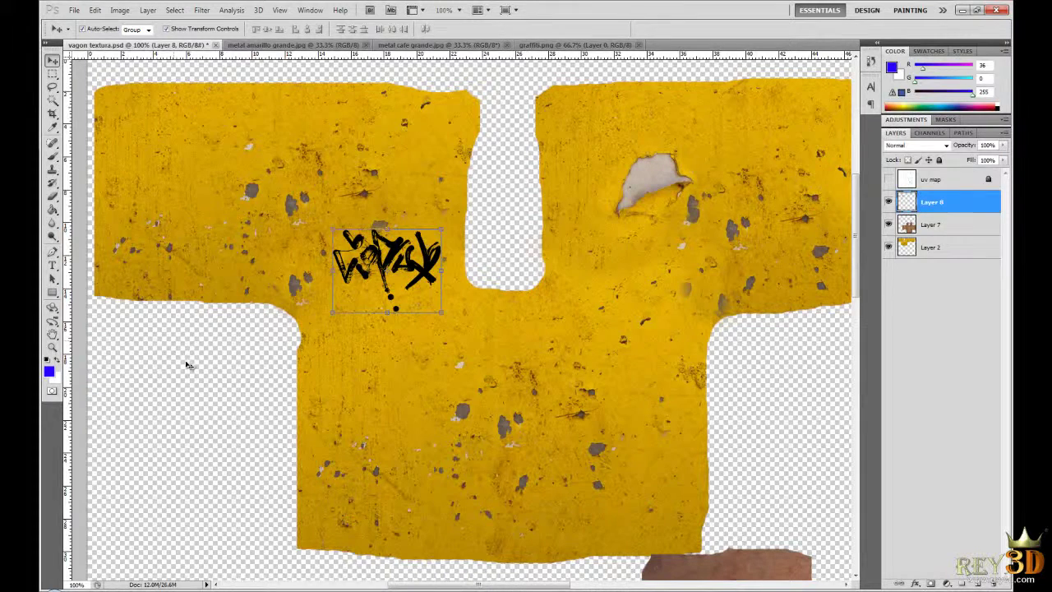
Step: Deselect the graffiti layer and save the texture as a JPEG copy, replacing vagon textura.jpg and accepting the JPEG options
click(187, 365)
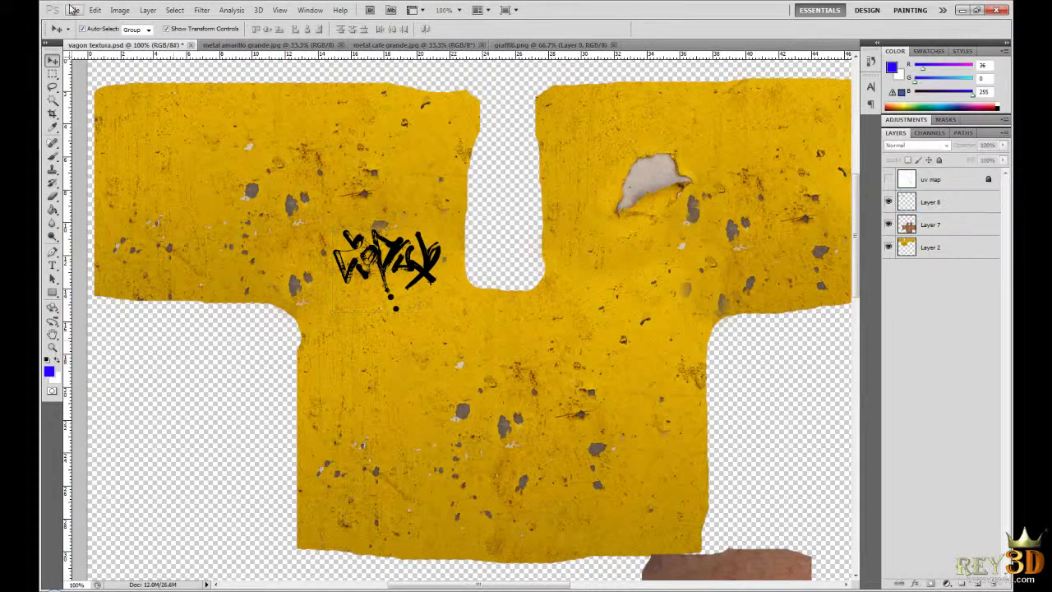
click(73, 9)
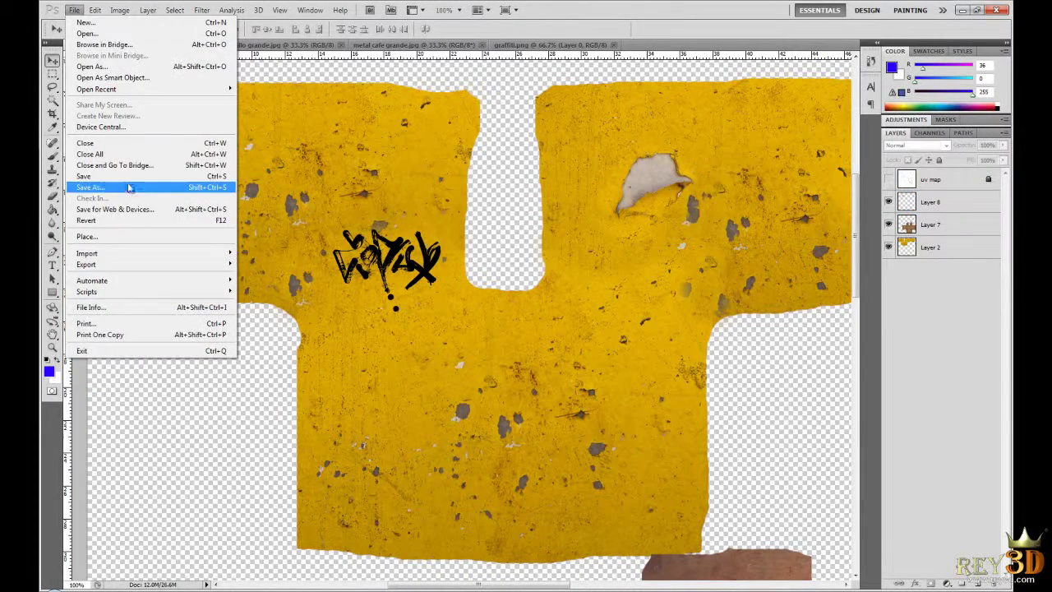
click(131, 187)
click(257, 383)
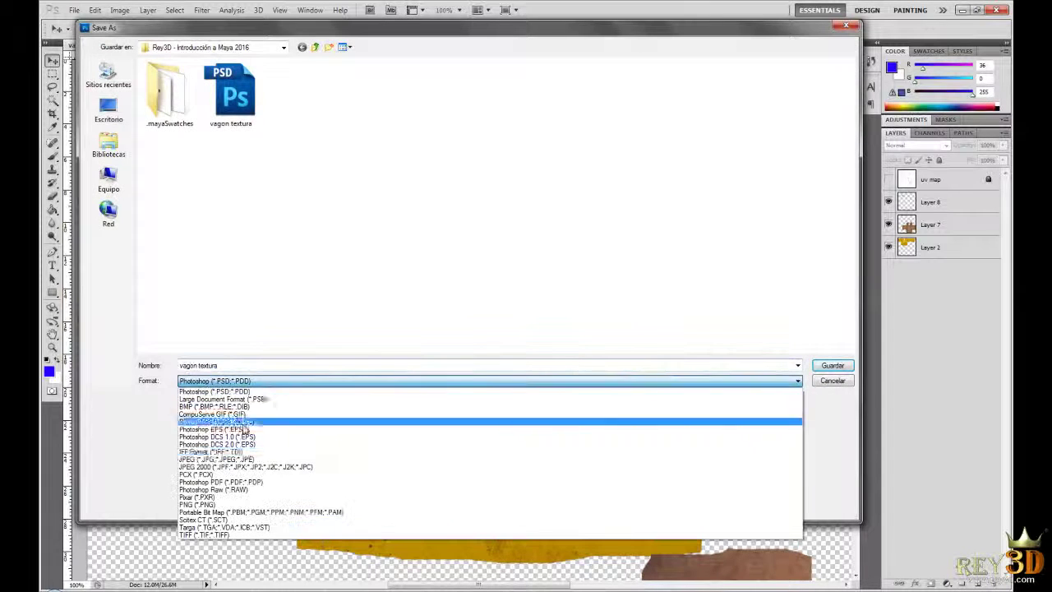
click(275, 459)
click(267, 365)
click(267, 364)
click(830, 367)
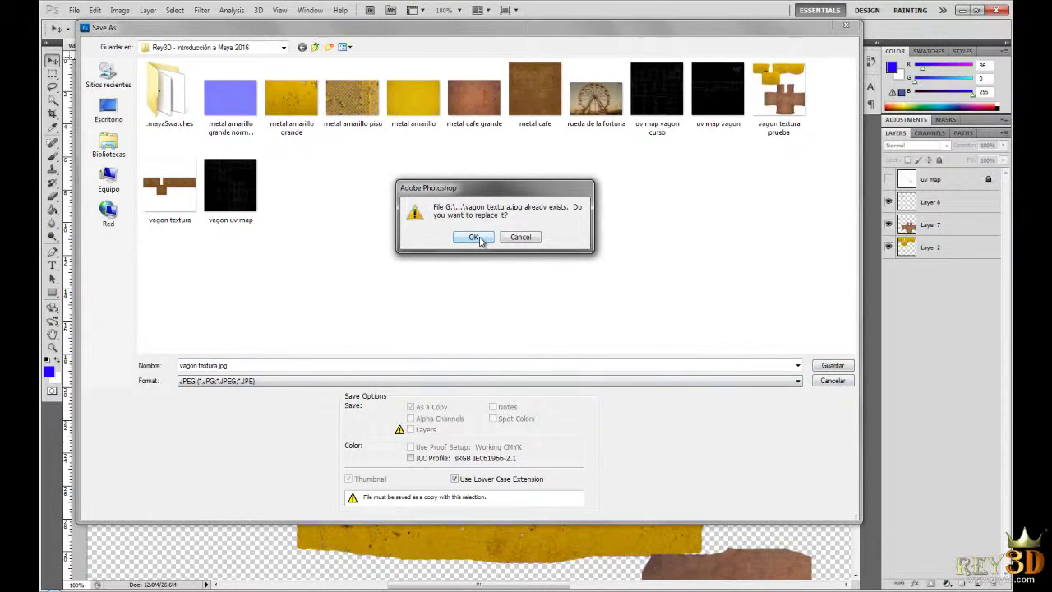
click(480, 238)
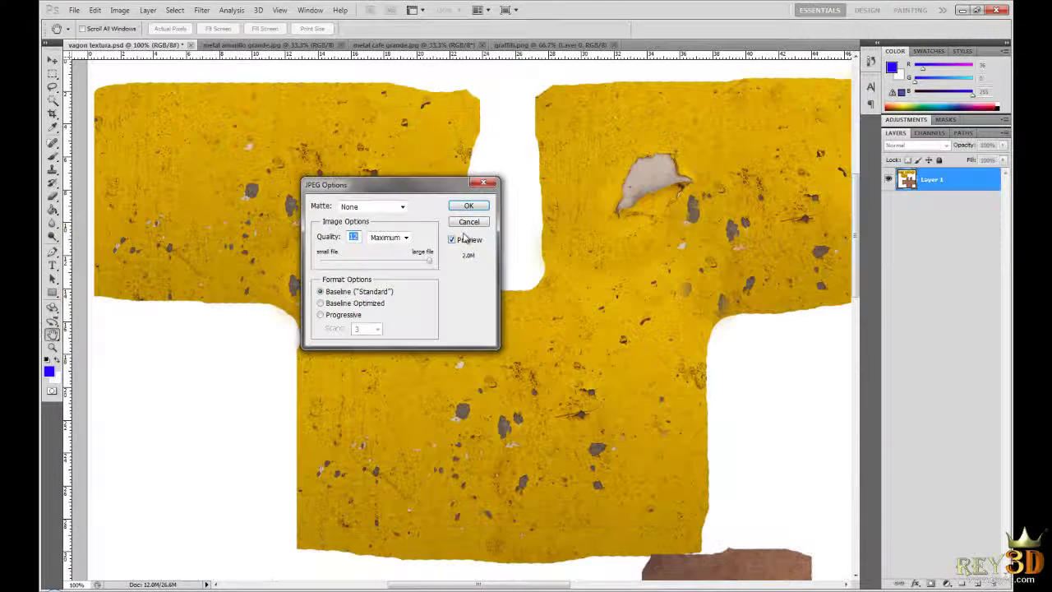
click(466, 212)
Step: Check the exported vagon textura.jpg in the image viewer, and load it in Maya as the file3 texture image
click(961, 10)
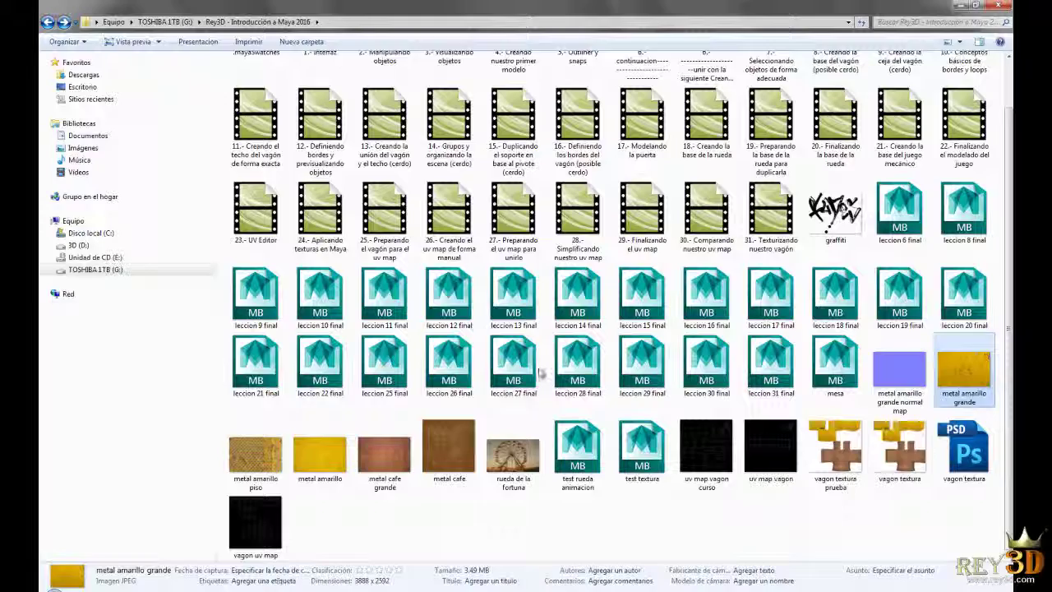
double_click(899, 450)
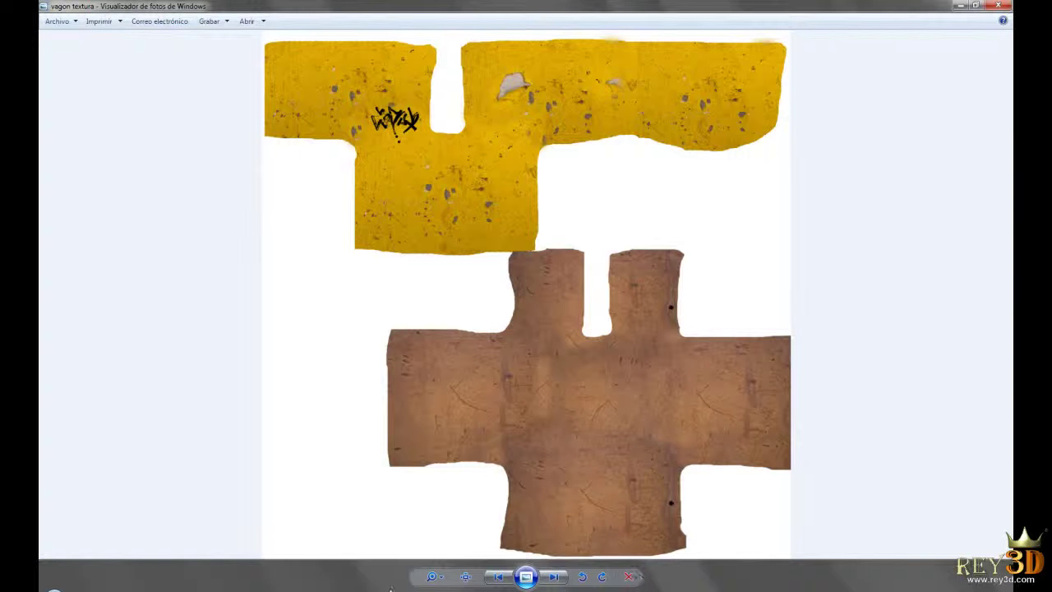
click(281, 589)
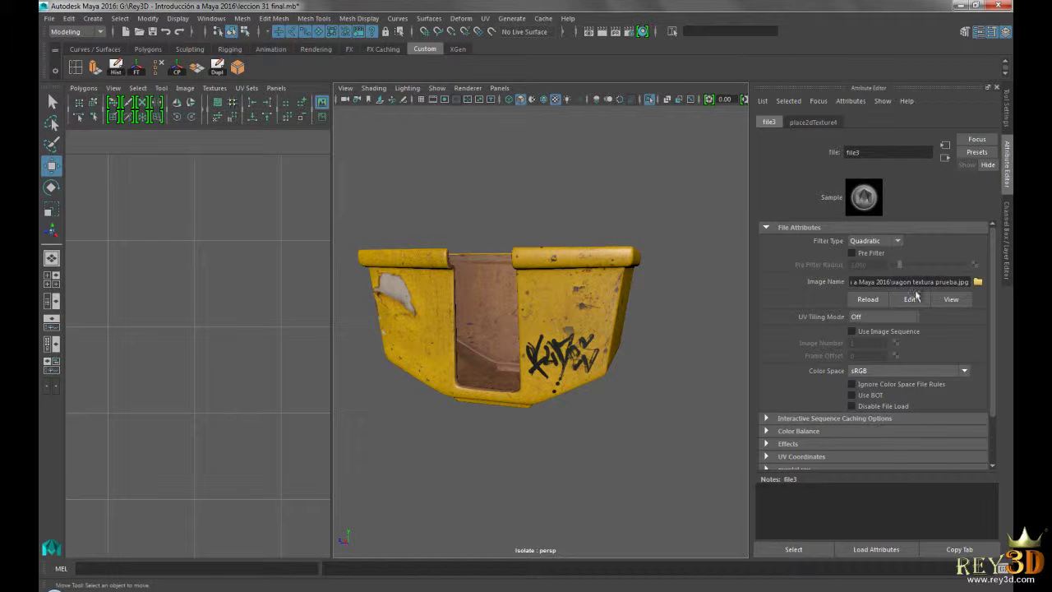
click(976, 282)
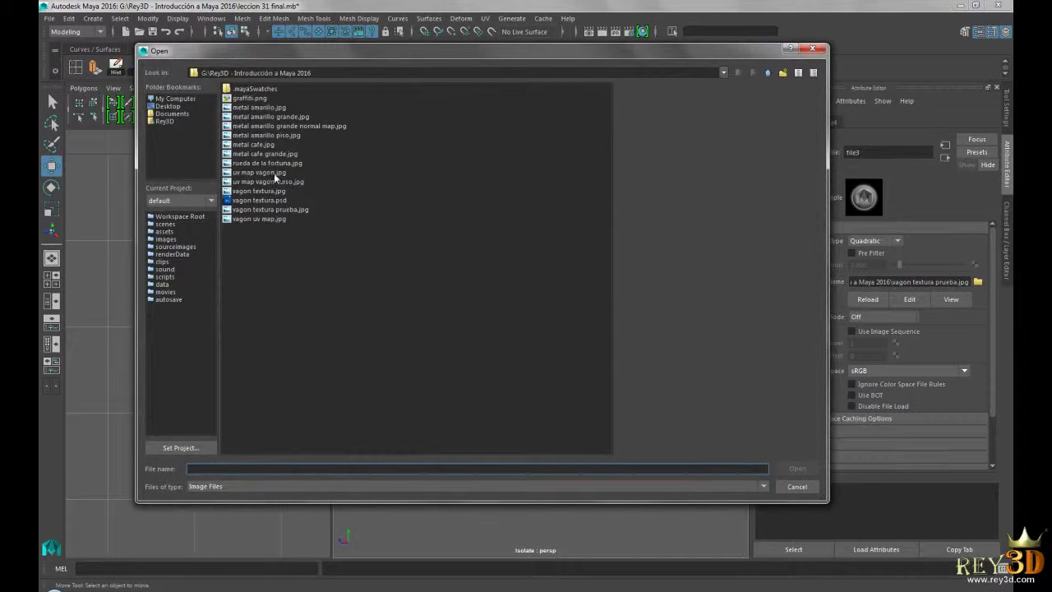
click(265, 191)
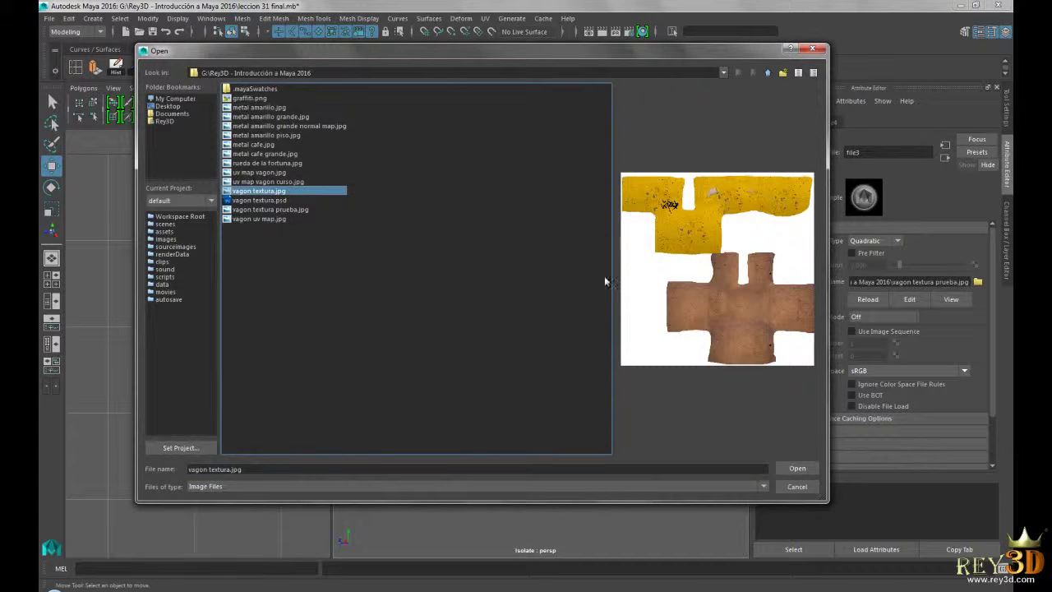
click(796, 467)
Step: Maximize the perspective view and inspect the graffiti wagon's texture from several angles
alt+drag(629, 316, 608, 309)
key(space)
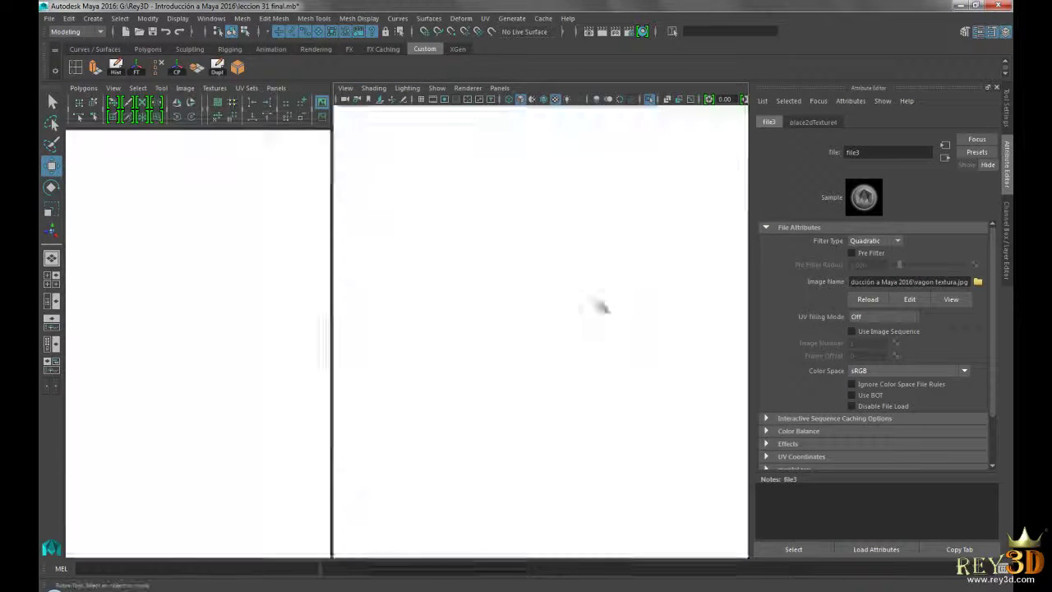
alt+right_drag(587, 308, 499, 312)
alt+drag(500, 312, 437, 350)
alt+right_drag(437, 350, 478, 336)
mouse_move(475, 335)
alt+mouse_down()
mouse_move(381, 272)
mouse_move(529, 278)
mouse_move(488, 286)
alt+mouse_up()
alt+right_drag(488, 287, 427, 181)
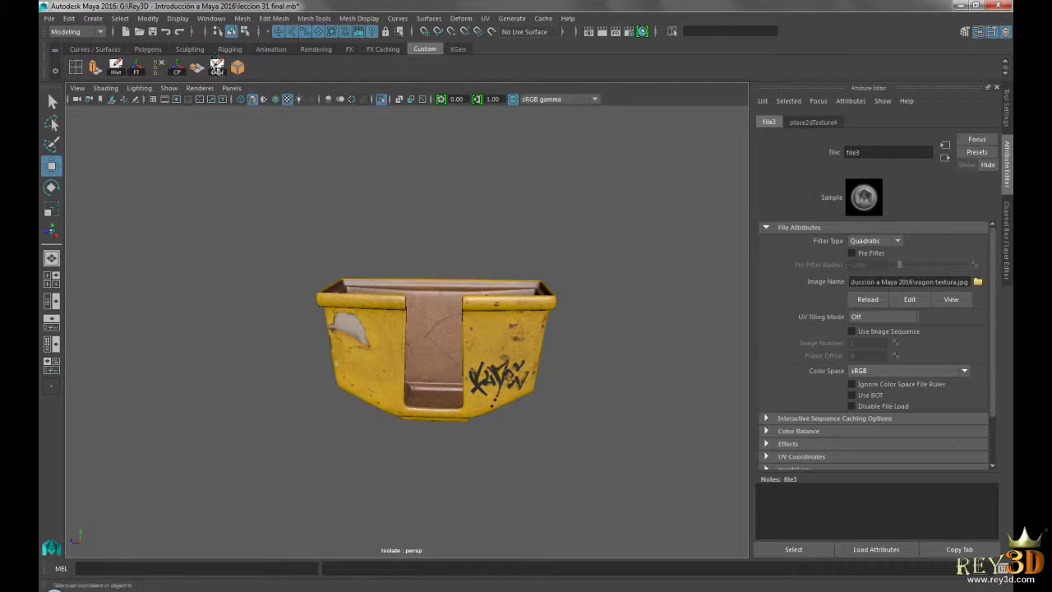
Step: Turn off the isolated view to show the whole ferris wheel, and compare the textured wagon with the plain yellow one
click(169, 88)
mouse_move(220, 109)
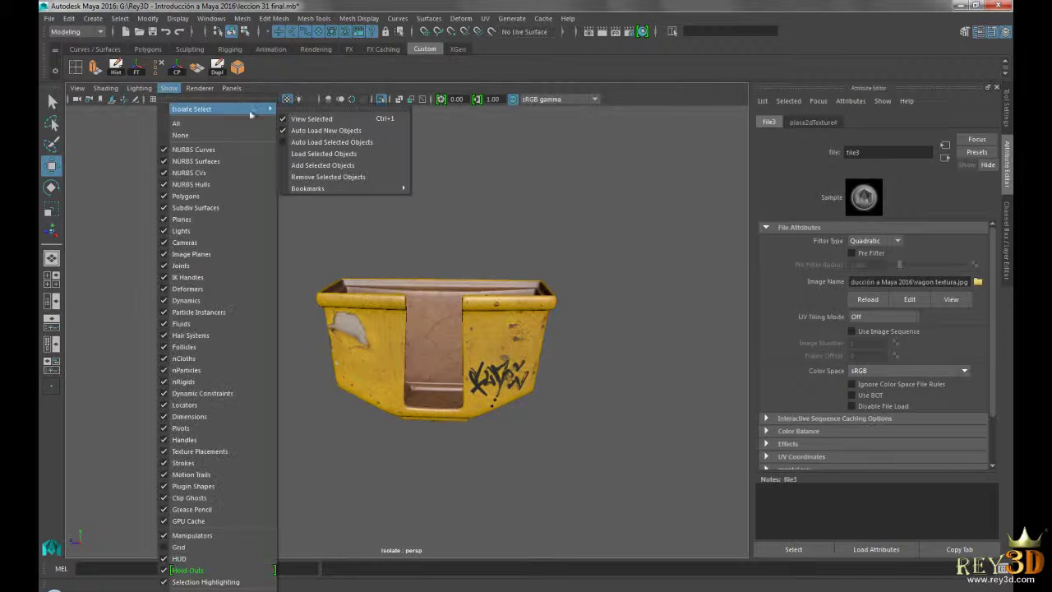
click(327, 120)
alt+right_drag(617, 381, 492, 439)
alt+drag(491, 439, 399, 322)
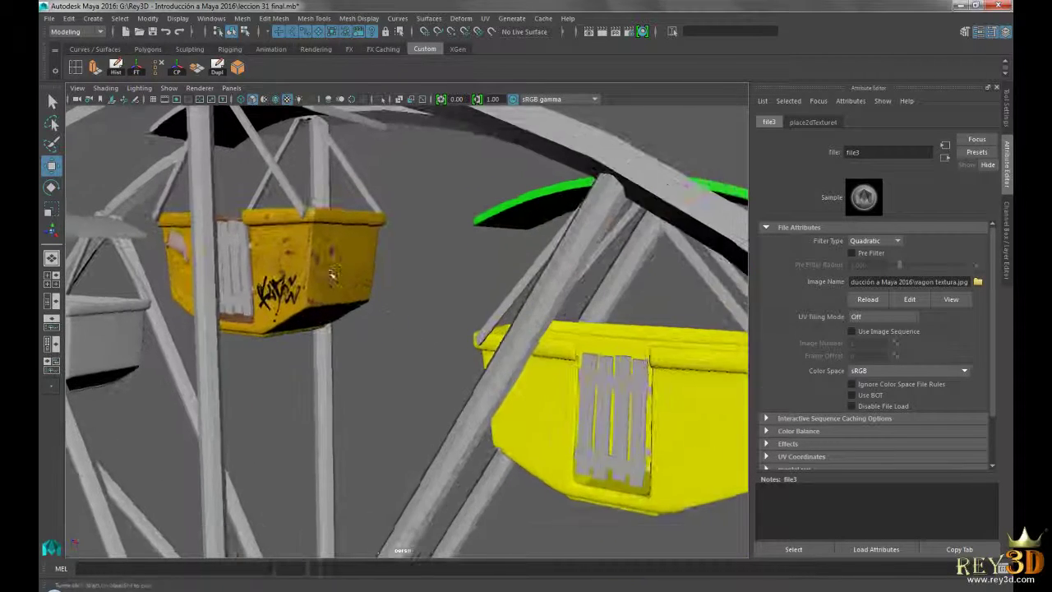
alt+drag(473, 398, 358, 358)
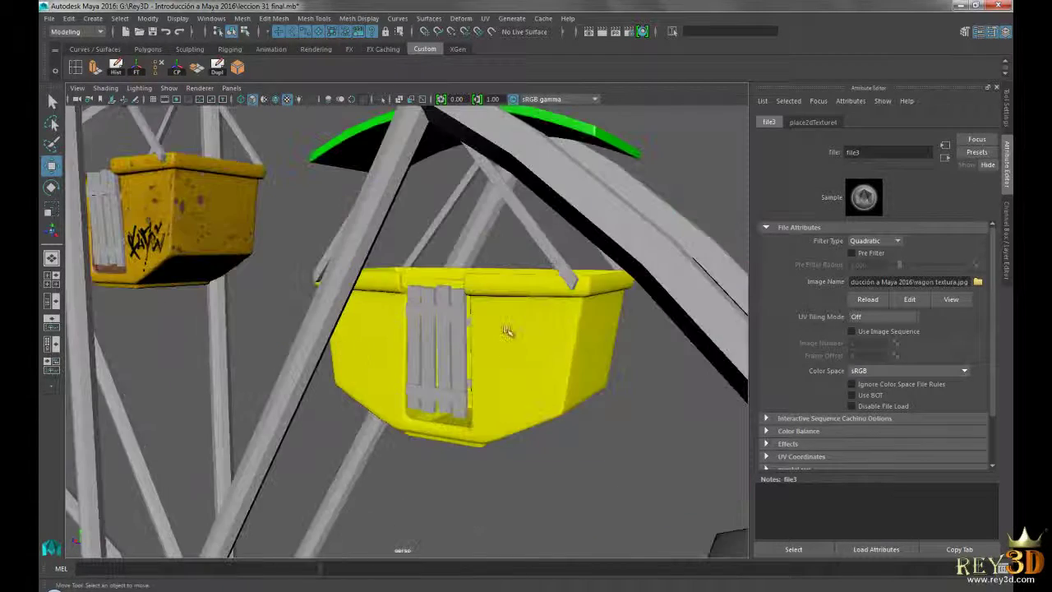
alt+drag(501, 322, 538, 374)
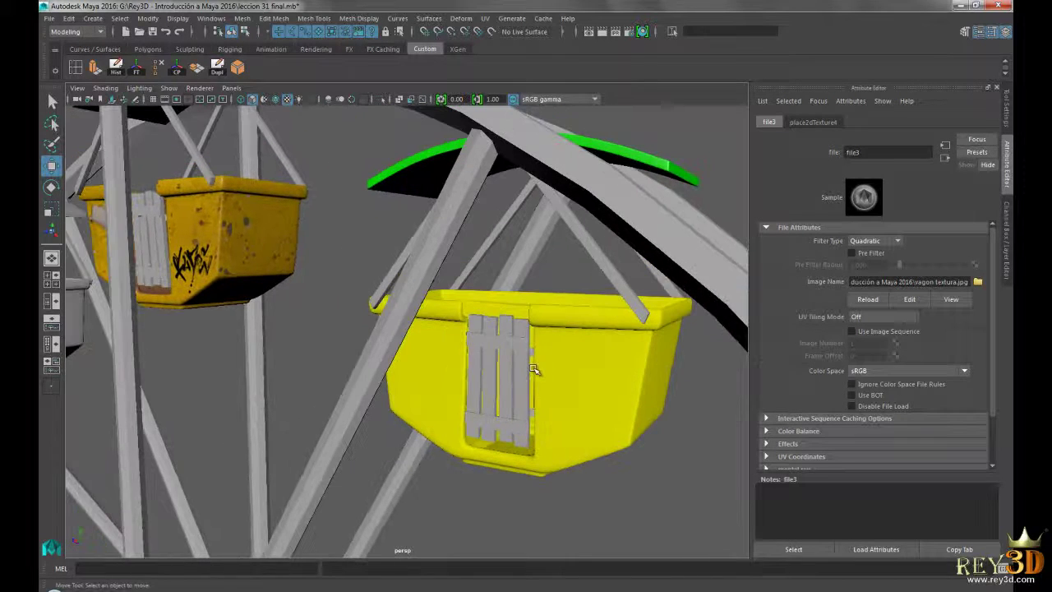
alt+drag(472, 313, 569, 374)
mouse_move(435, 323)
alt+mouse_down()
mouse_move(431, 280)
mouse_move(422, 293)
mouse_move(441, 370)
mouse_move(451, 322)
alt+mouse_up()
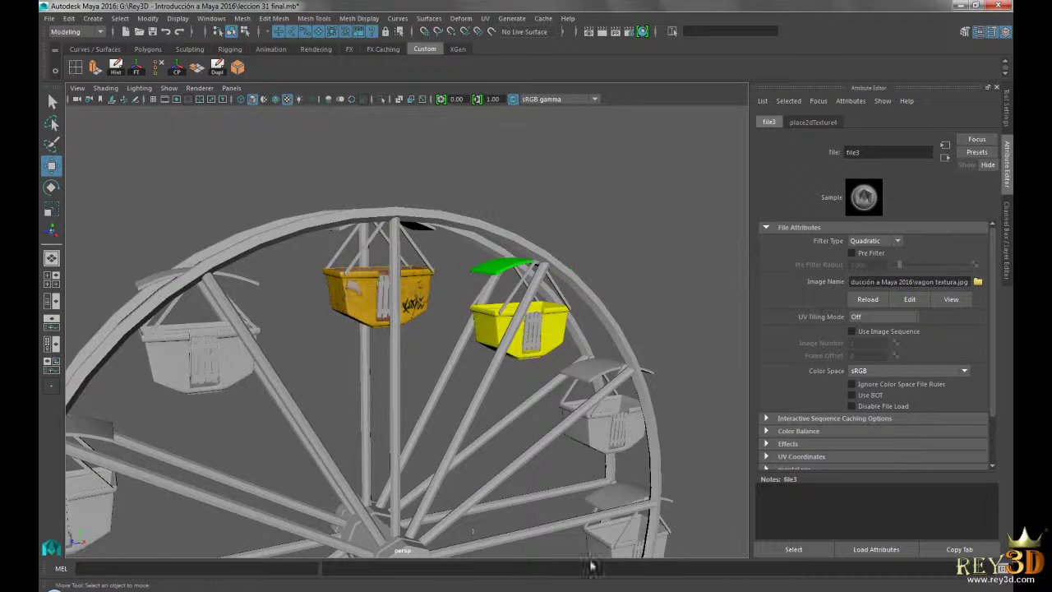
Step: Switch to the rueda de la fortuna reference photo and examine the wheel's spokes and crossbars up close
click(445, 588)
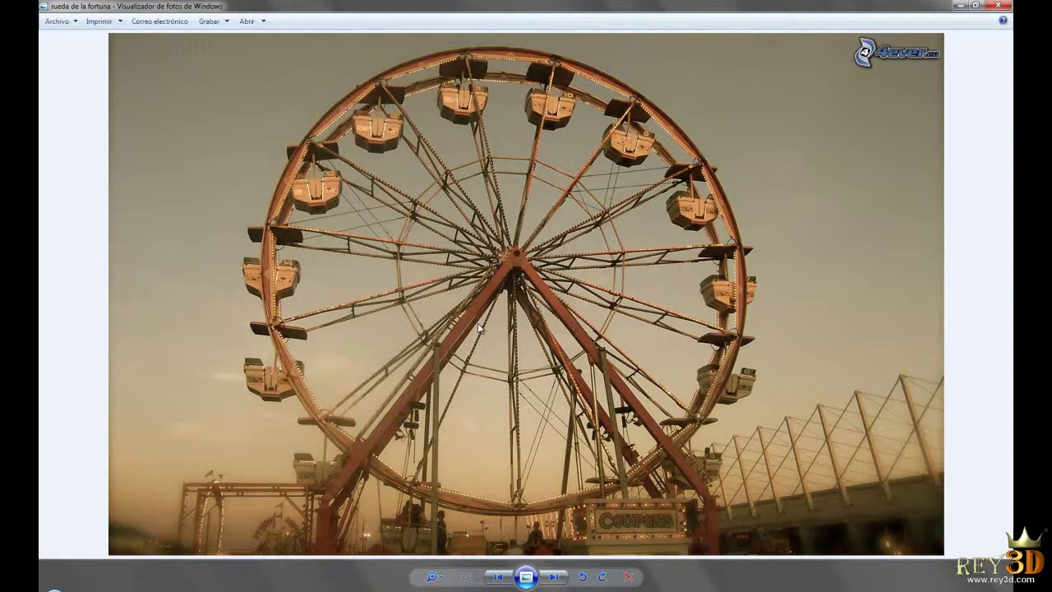
scroll(477, 323, up, 5)
scroll(448, 347, down, 5)
scroll(519, 314, up, 5)
drag(575, 82, 585, 217)
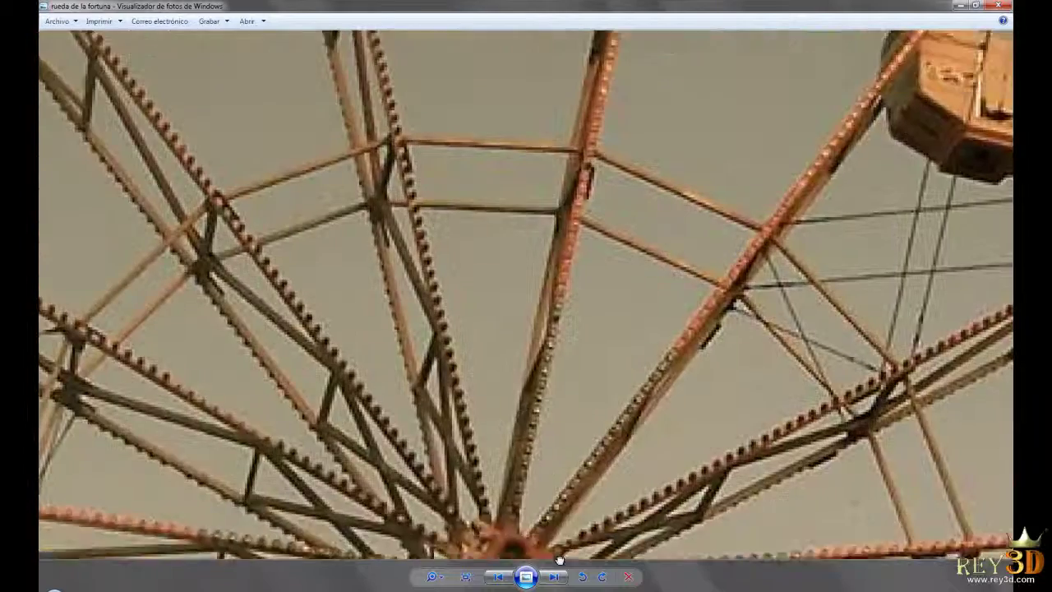
scroll(589, 221, down, 2)
scroll(588, 226, down, 3)
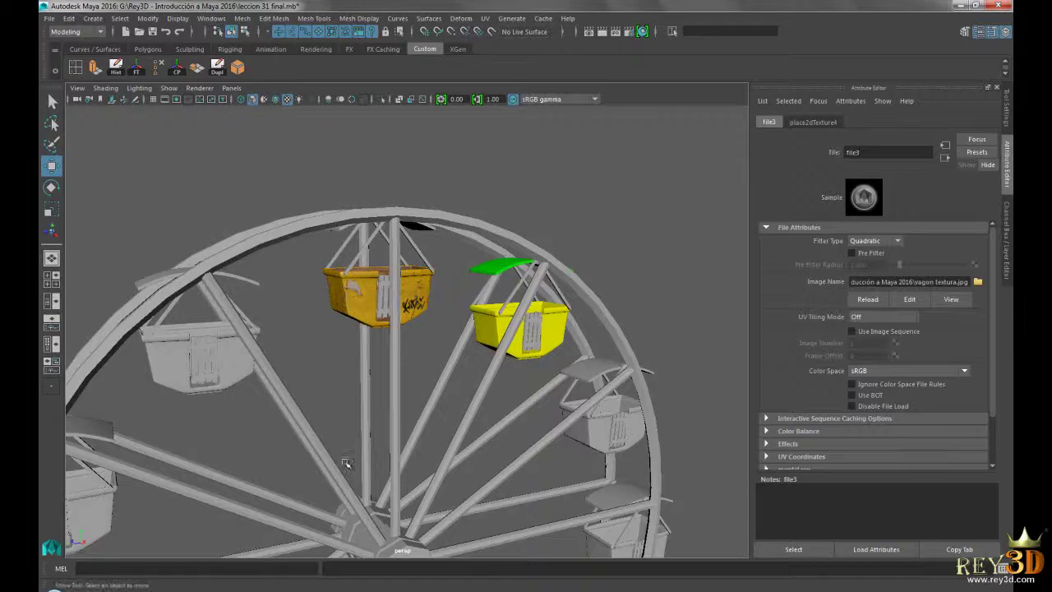
Step: Back in Maya, compare the wheel's soporte_rueda support with and without smooth preview, leave it unsmoothed, and deselect it
alt+drag(475, 296, 404, 364)
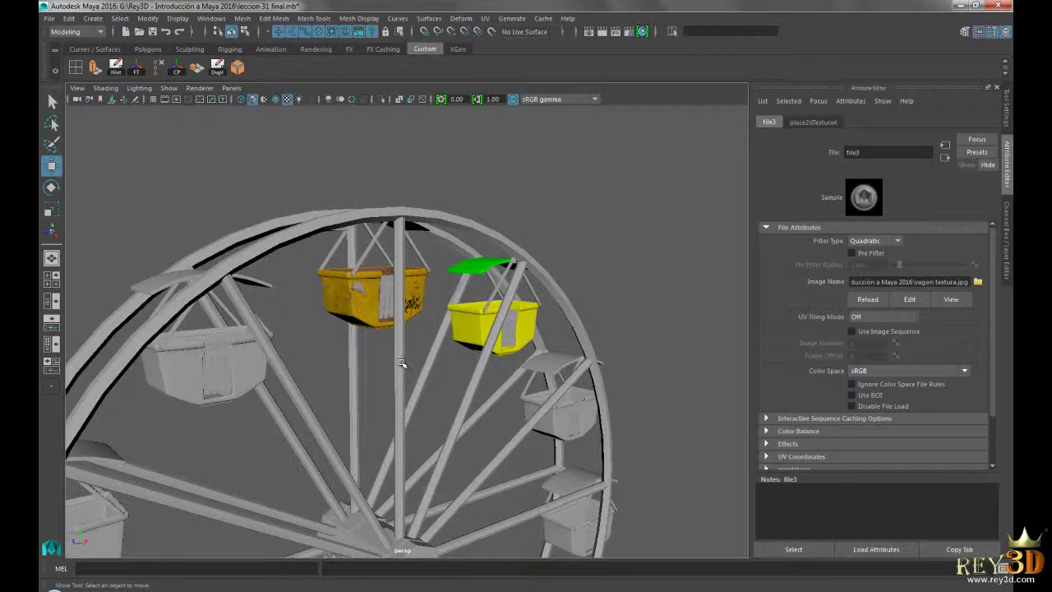
click(401, 364)
alt+drag(433, 428, 518, 363)
key(3)
alt+drag(567, 268, 403, 237)
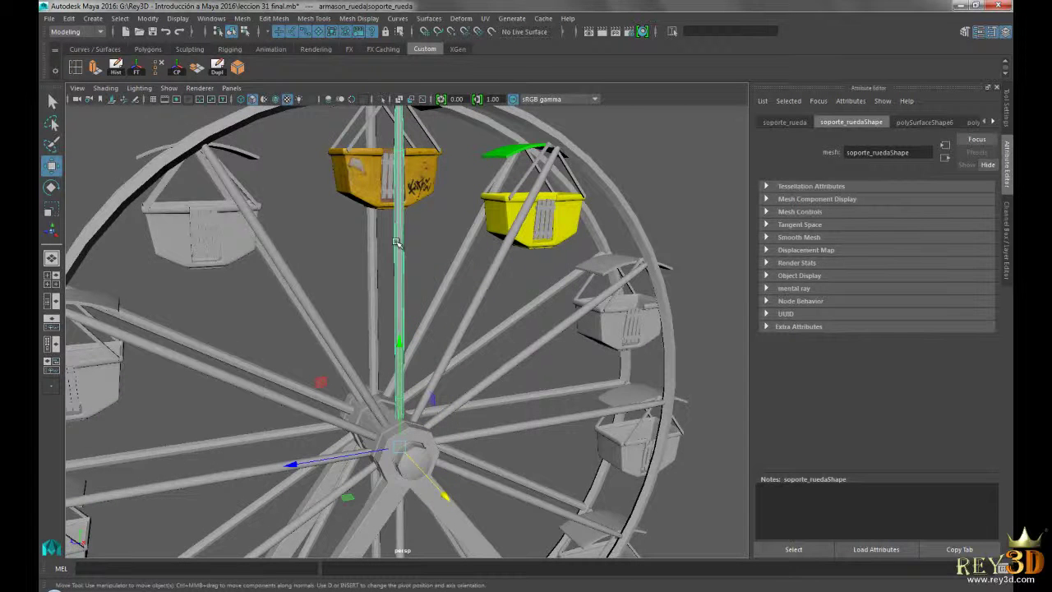
key(1)
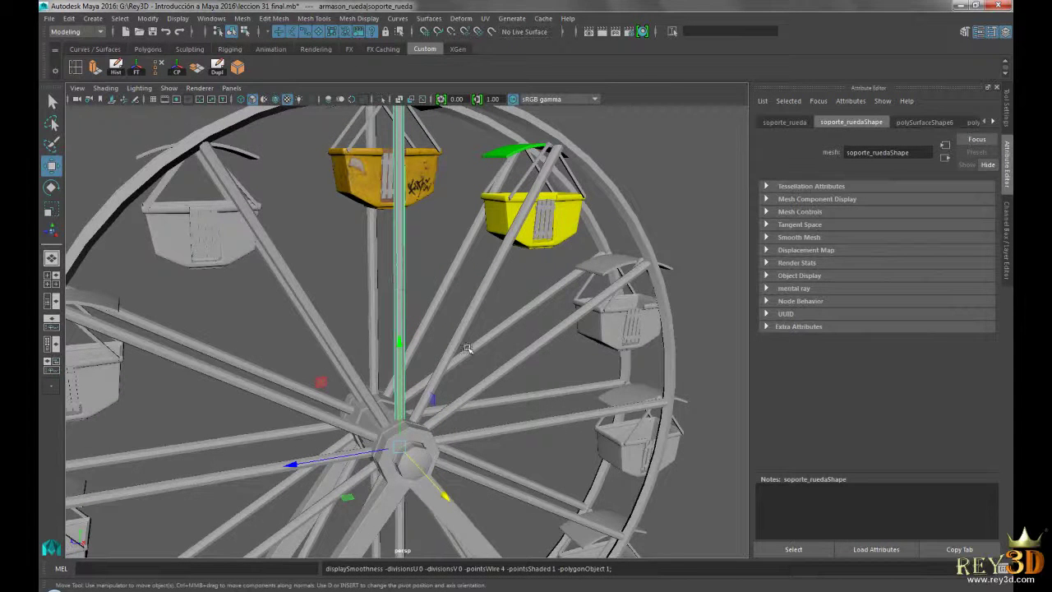
key(3)
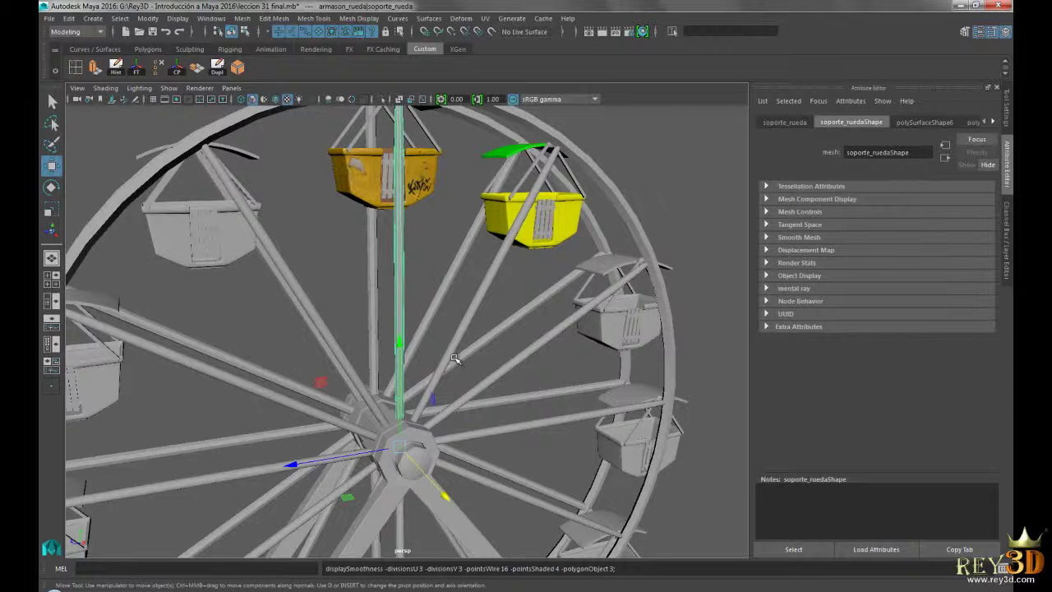
key(1)
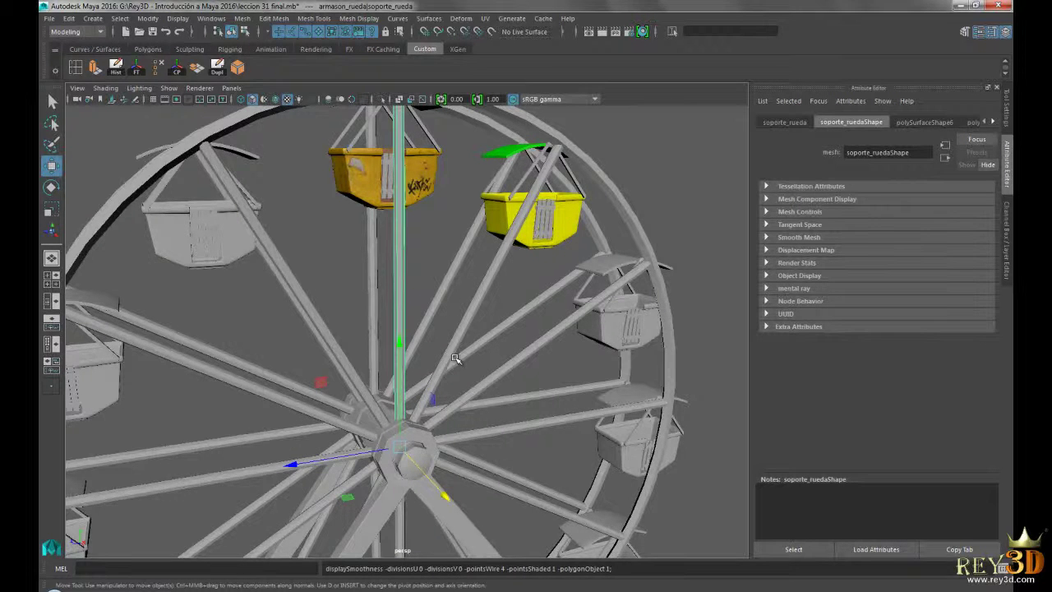
key(3)
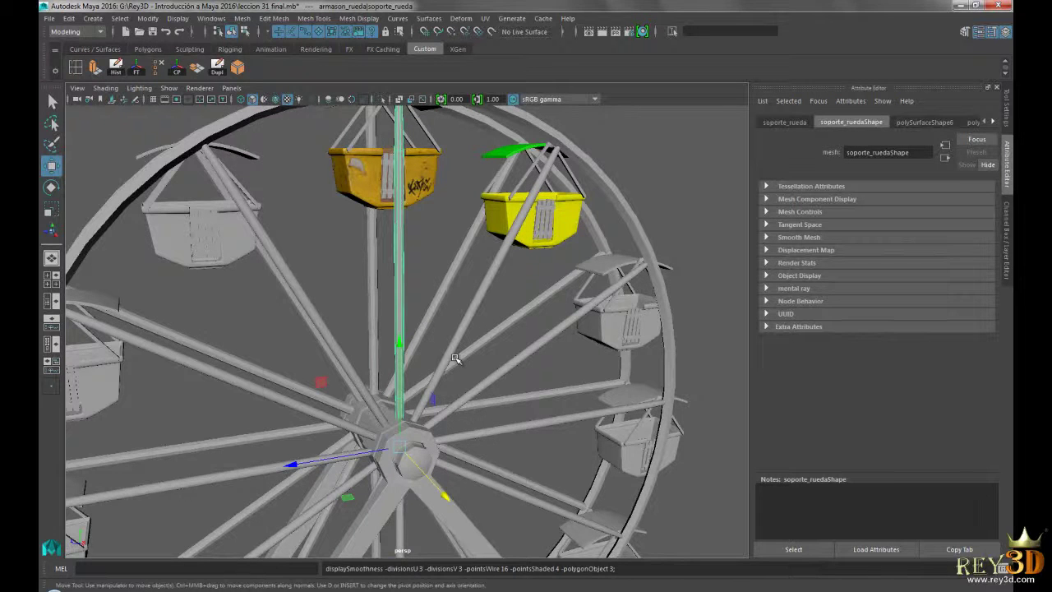
key(1)
click(680, 189)
Step: Restore the UV Editor beside the perspective view, widen it, and show the Channel Box / Layer Editor
alt+drag(625, 270, 456, 297)
key(space)
drag(247, 217, 392, 255)
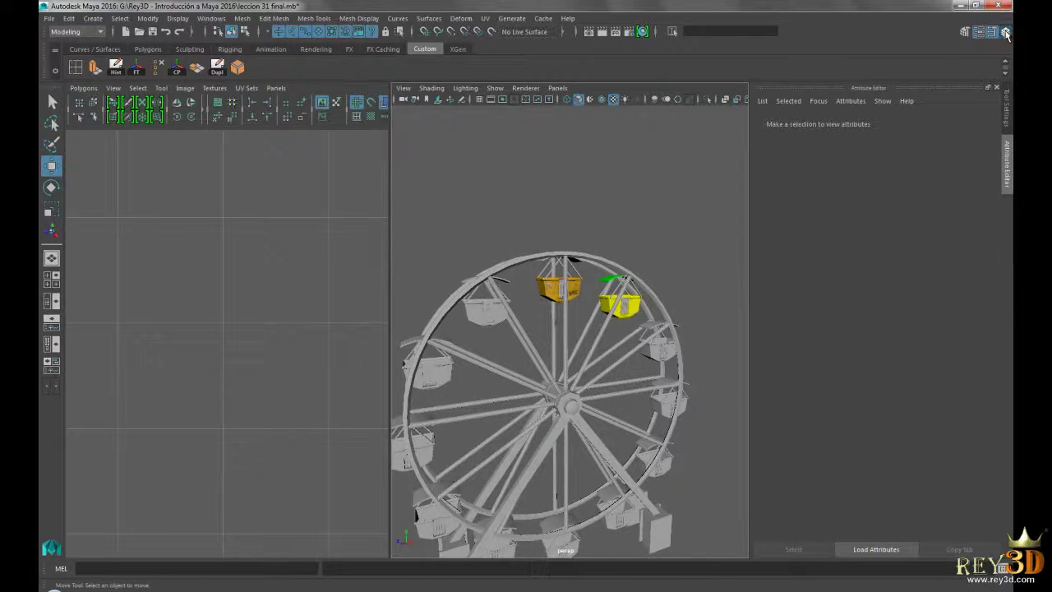
click(1007, 238)
Step: Select the wheel's soporte_rueda support and frame the full 0 to 1 UV square in the UV Editor
alt+drag(649, 345, 552, 310)
alt+right_drag(553, 310, 682, 356)
alt+drag(681, 356, 634, 337)
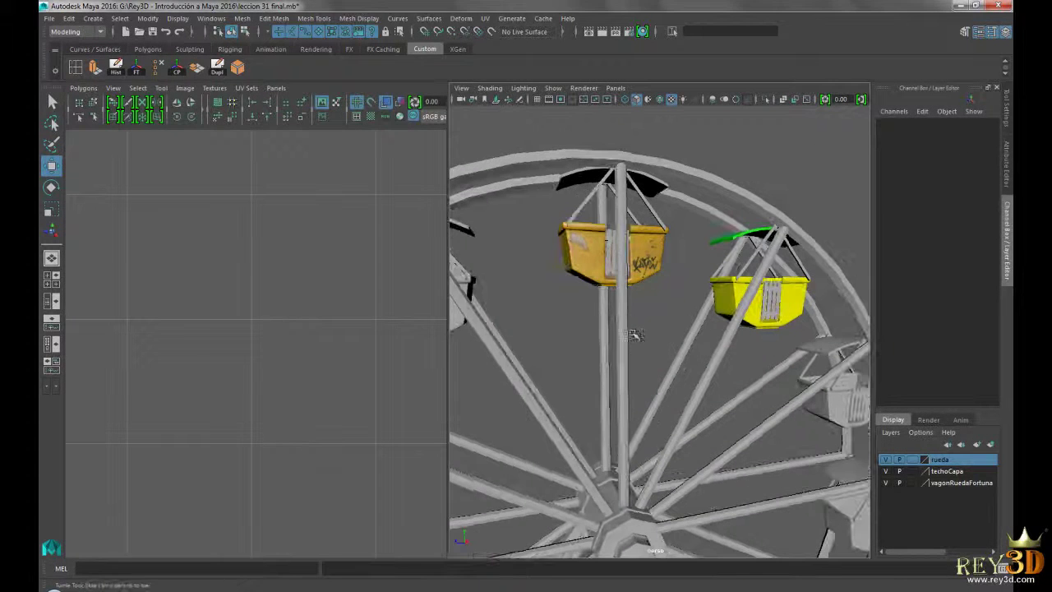
click(623, 322)
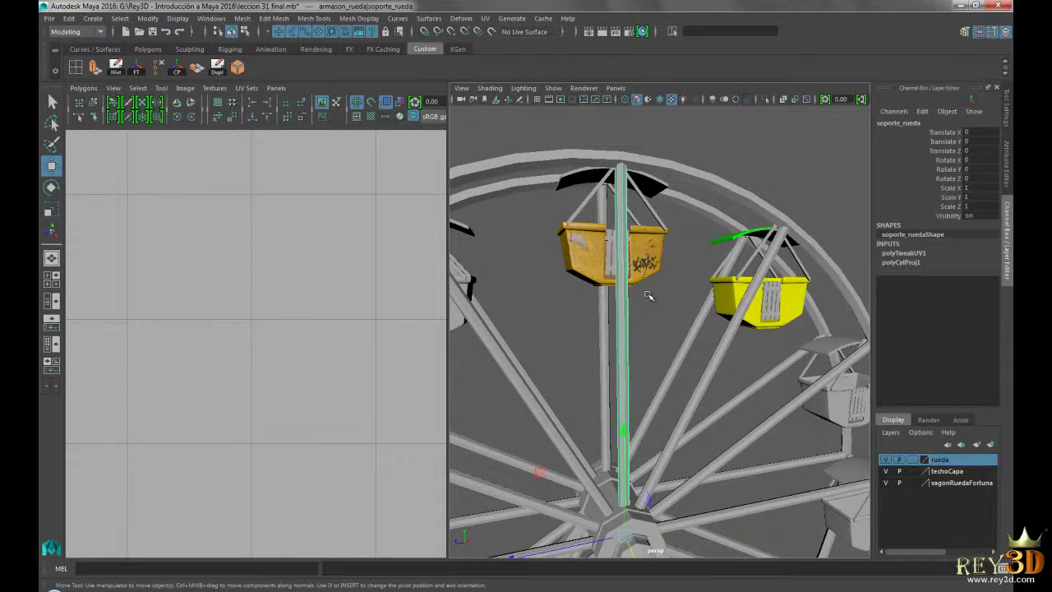
alt+right_drag(261, 256, 107, 287)
alt+right_drag(332, 316, 212, 336)
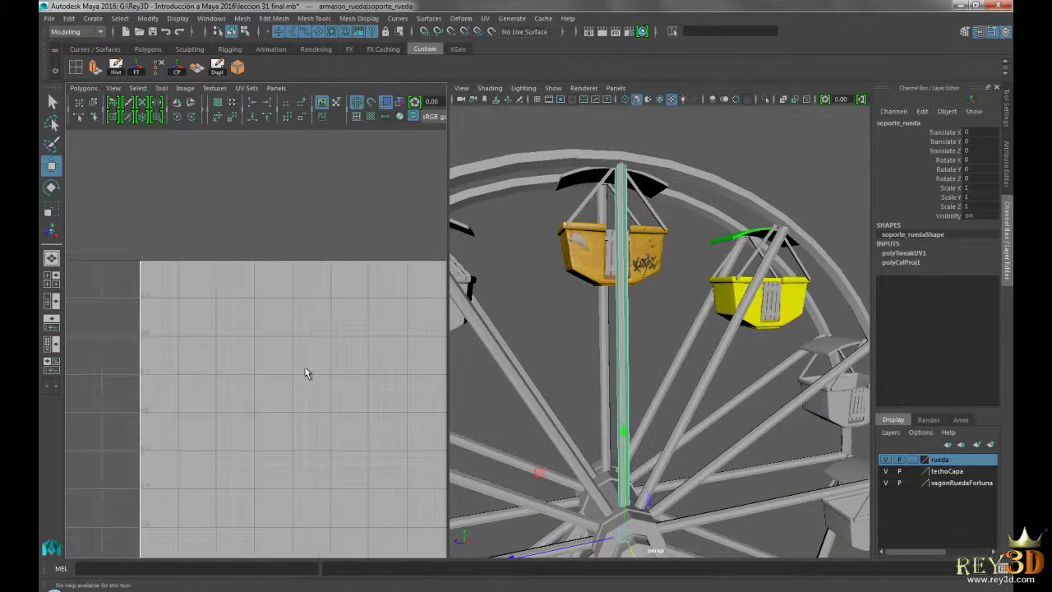
alt+middle_drag(381, 423, 328, 319)
alt+right_drag(385, 341, 322, 361)
alt+middle_drag(321, 362, 297, 366)
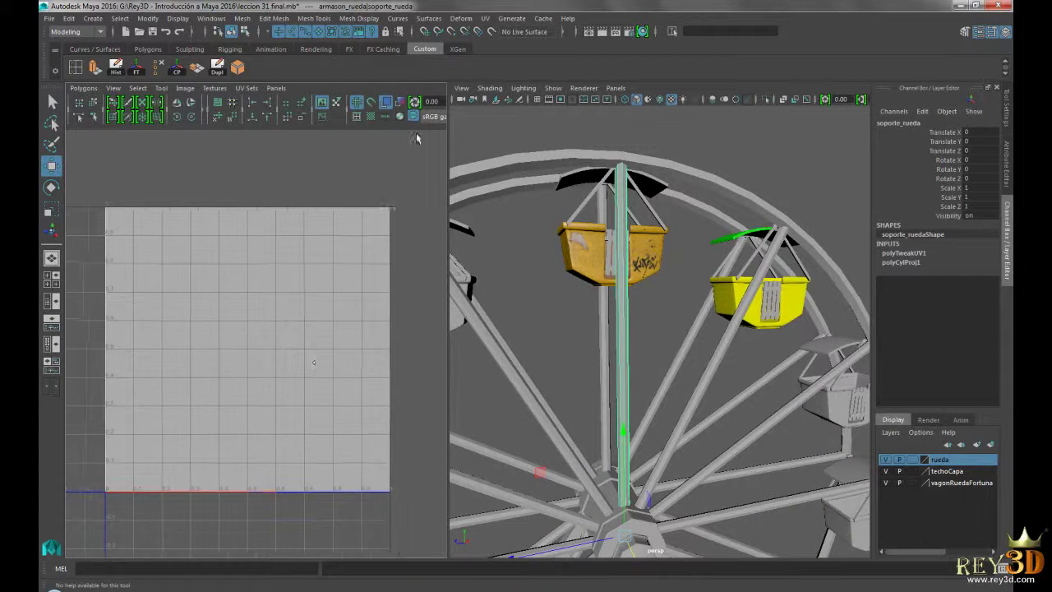
Step: Apply automatic UV mapping to the soporte_rueda support, reselect it in object mode, and inspect its new UV shells
click(486, 18)
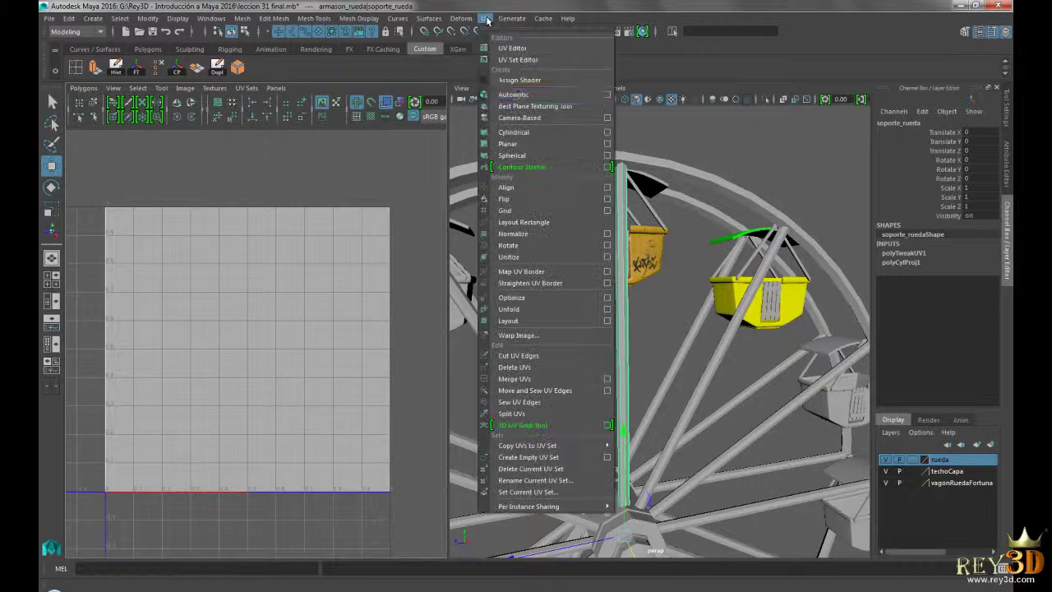
click(548, 96)
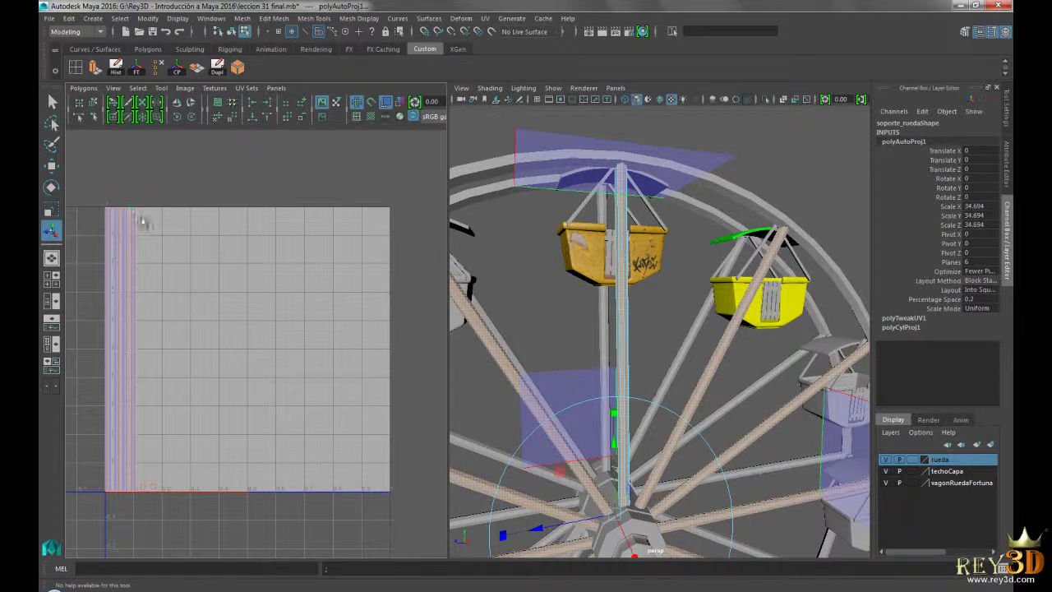
alt+drag(647, 298, 631, 305)
right_drag(627, 263, 681, 249)
click(627, 306)
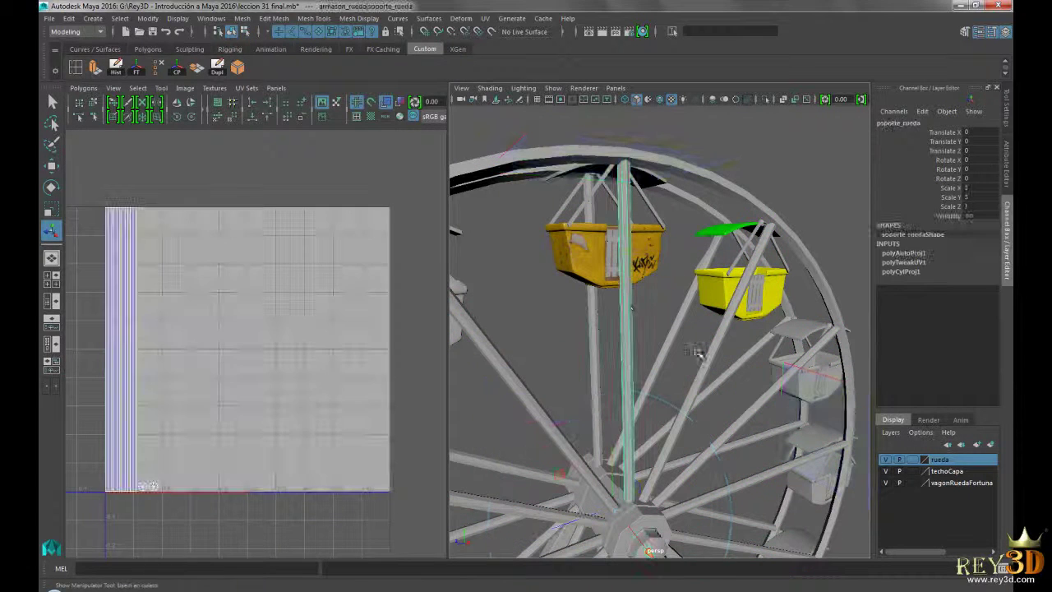
alt+middle_drag(219, 347, 275, 348)
alt+drag(663, 351, 609, 282)
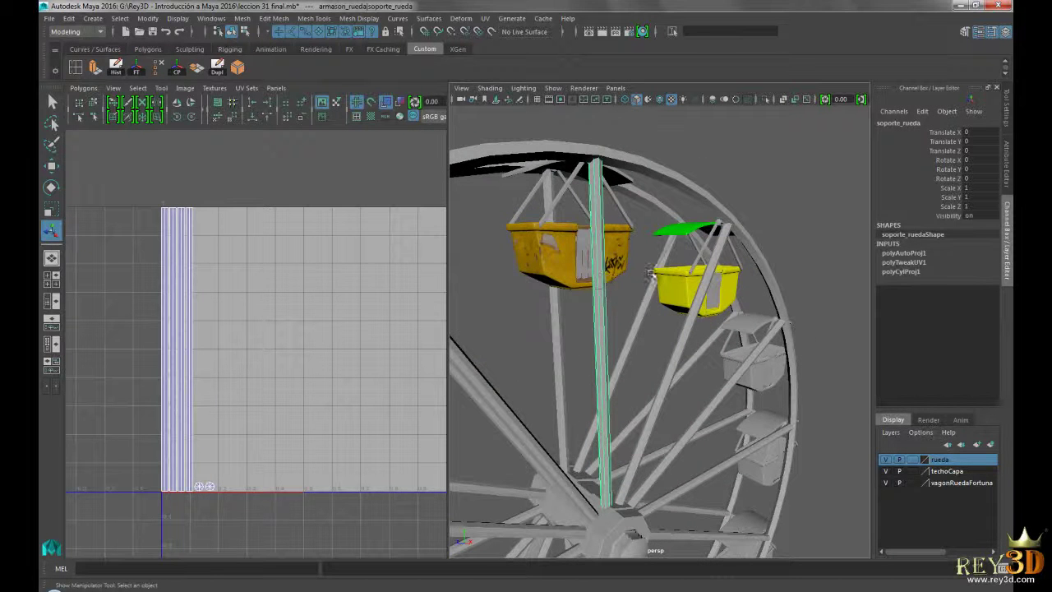
Step: In edge mode, select one lengthwise edge on the soporte_rueda support below the yellow wagon and check its position on the wheel
alt+drag(615, 322, 587, 333)
right_drag(592, 263, 596, 237)
alt+drag(580, 340, 761, 327)
mouse_move(666, 322)
alt+right_down()
mouse_move(755, 372)
mouse_move(664, 331)
mouse_move(681, 331)
alt+right_up()
click(553, 314)
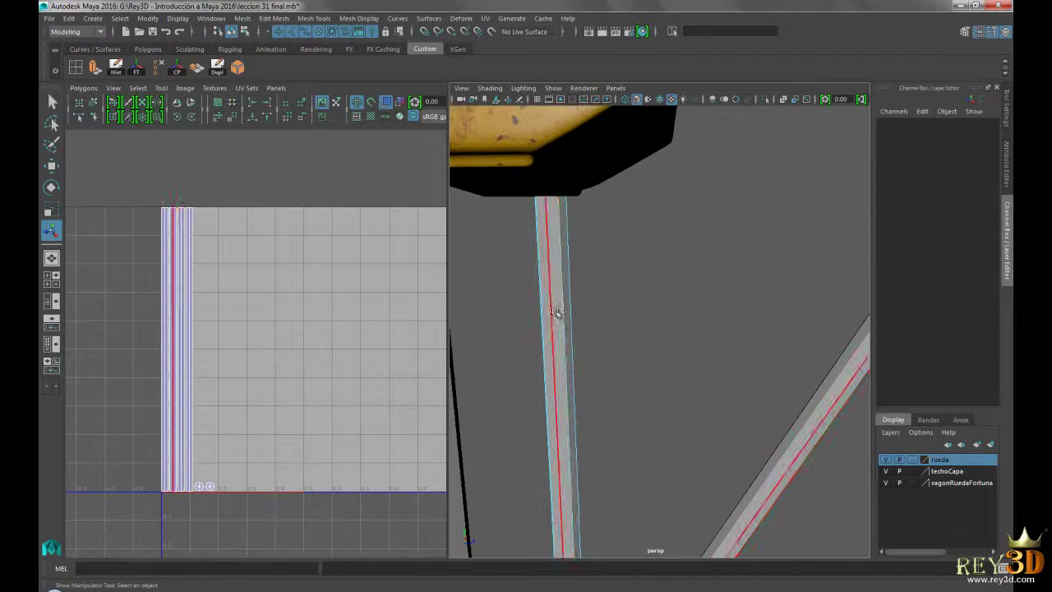
alt+drag(753, 350, 678, 374)
alt+right_drag(678, 374, 650, 204)
alt+drag(688, 346, 570, 343)
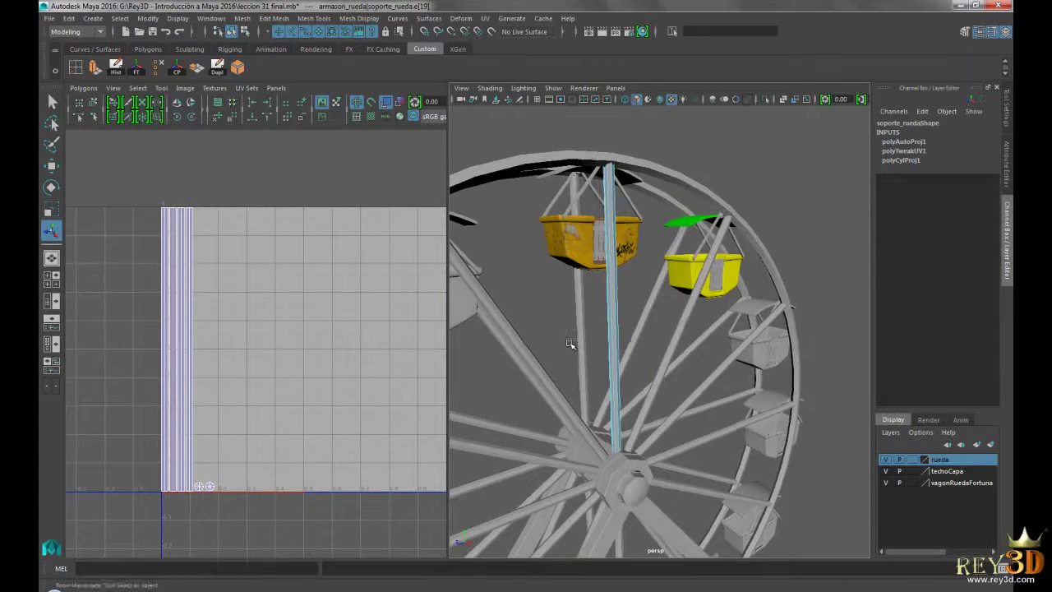
Step: Cut the UVs along the selected lengthwise edge of the soporte_rueda support
alt+right_drag(576, 320, 673, 328)
alt+right_drag(218, 305, 322, 374)
right_drag(263, 241, 264, 213)
click(262, 228)
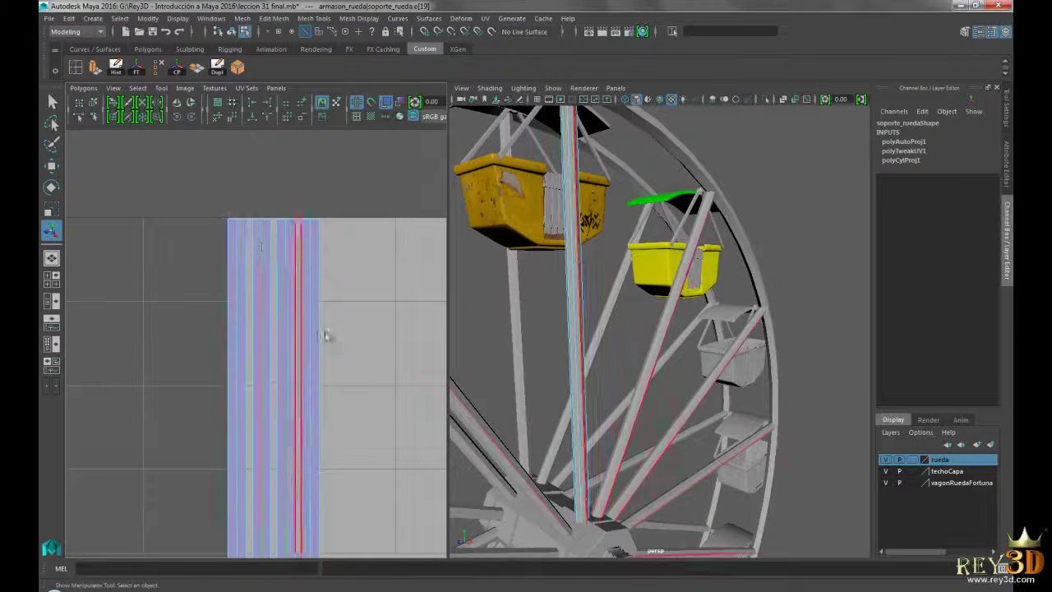
alt+middle_drag(308, 324, 253, 359)
alt+right_drag(254, 359, 279, 230)
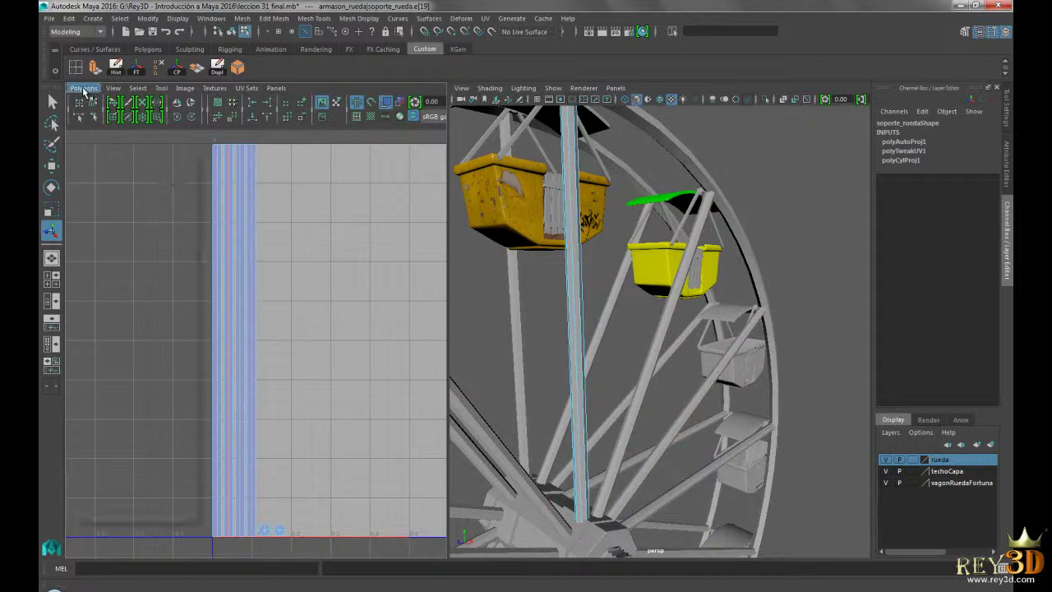
click(83, 89)
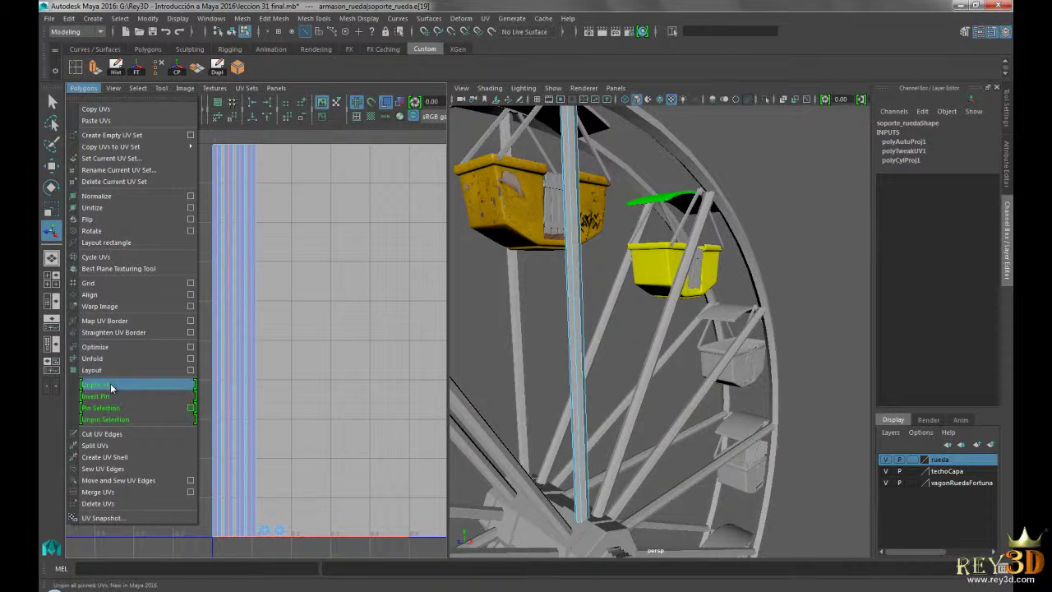
click(127, 435)
Step: In UV mode, select the whole single-face strip separated by the cut, move it horizontally clear of the other strips, and deselect it
scroll(304, 263, up, 1)
click(219, 233)
scroll(235, 296, up, 3)
alt+middle_drag(324, 350, 277, 383)
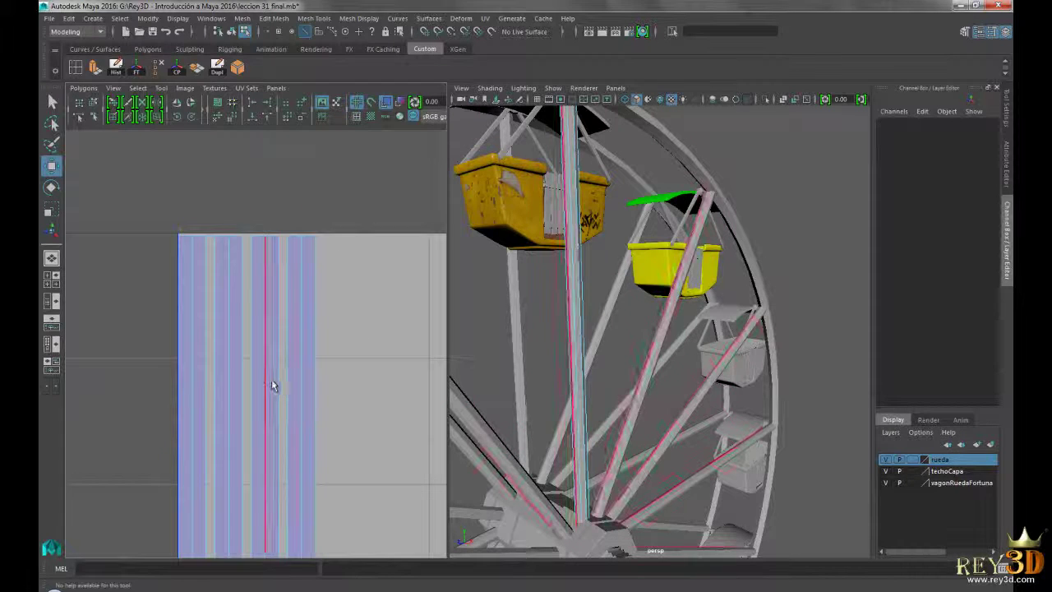
key(space)
right_drag(217, 197, 242, 194)
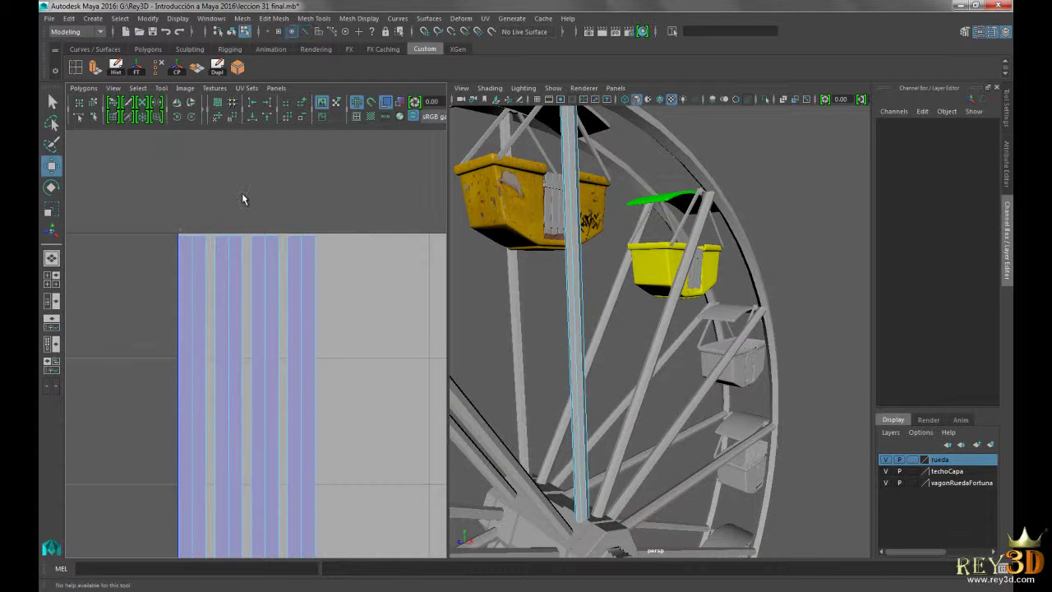
click(244, 238)
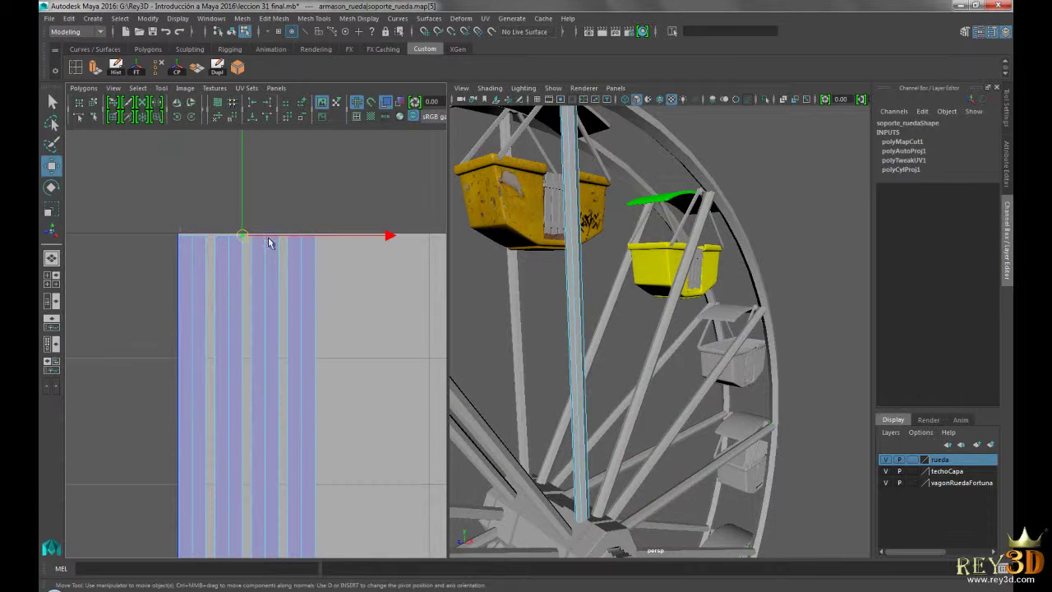
click(138, 88)
click(174, 132)
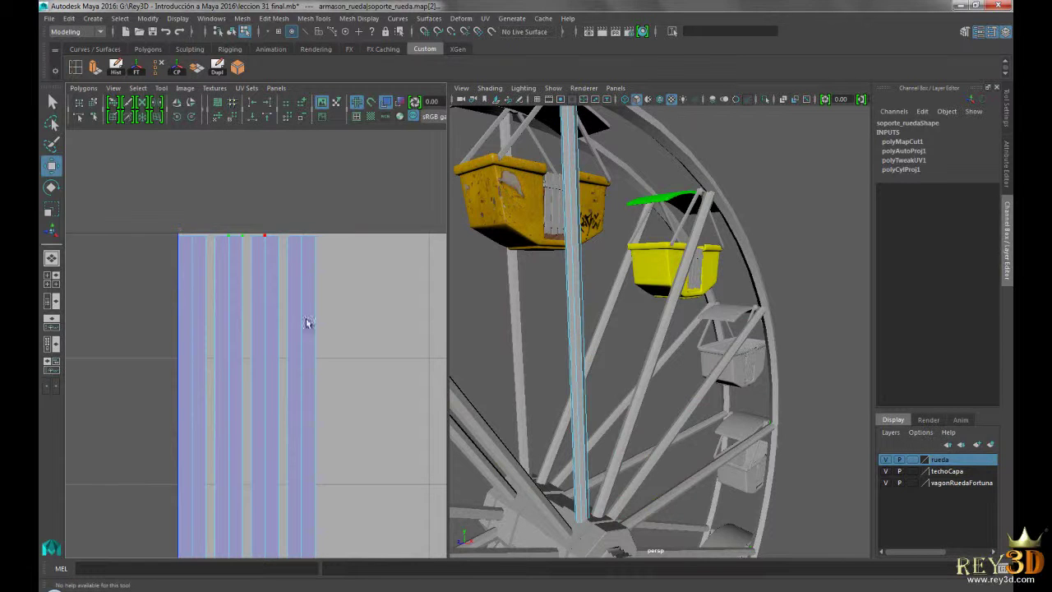
scroll(315, 388, down, 2)
alt+middle_drag(274, 362, 256, 248)
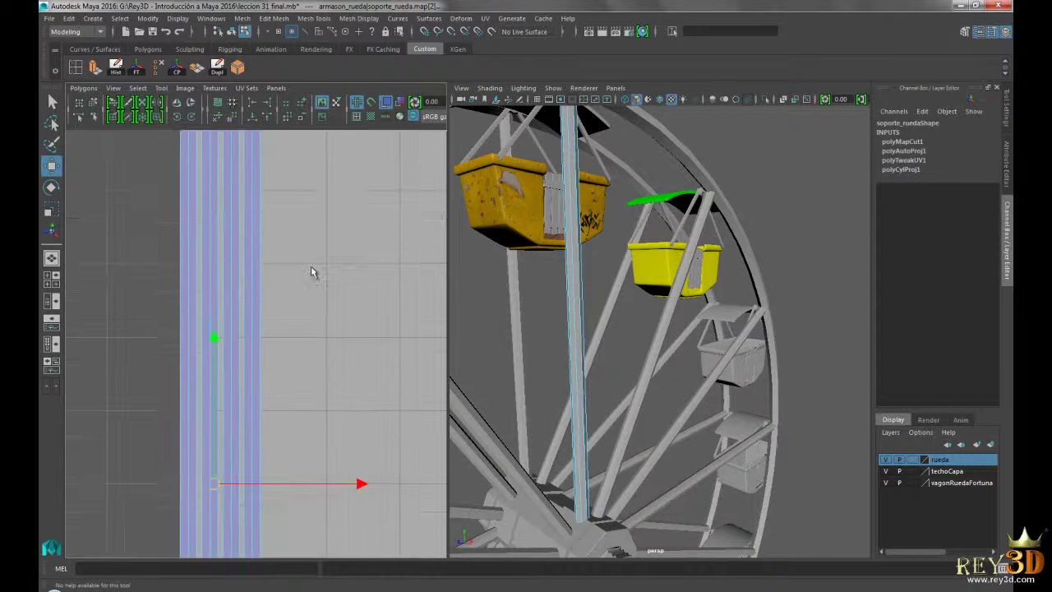
alt+middle_drag(322, 276, 326, 324)
scroll(362, 428, down, 2)
drag(370, 510, 439, 507)
click(189, 230)
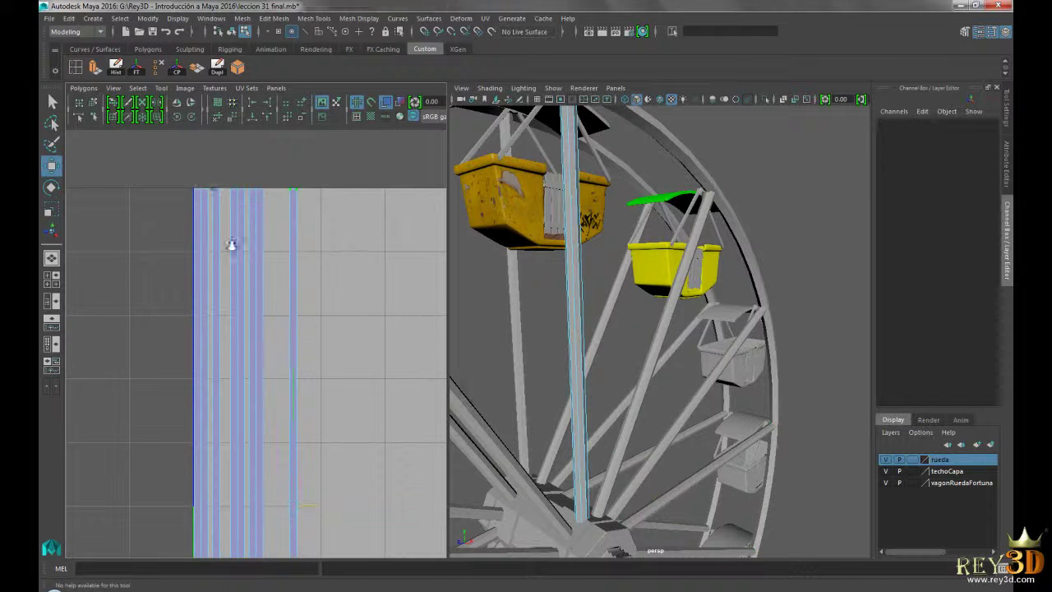
Step: In edge mode, check the cut edge against the 3D support and select the edge shared by the two neighbouring double-strip shells
scroll(205, 223, up, 2)
right_drag(212, 199, 212, 175)
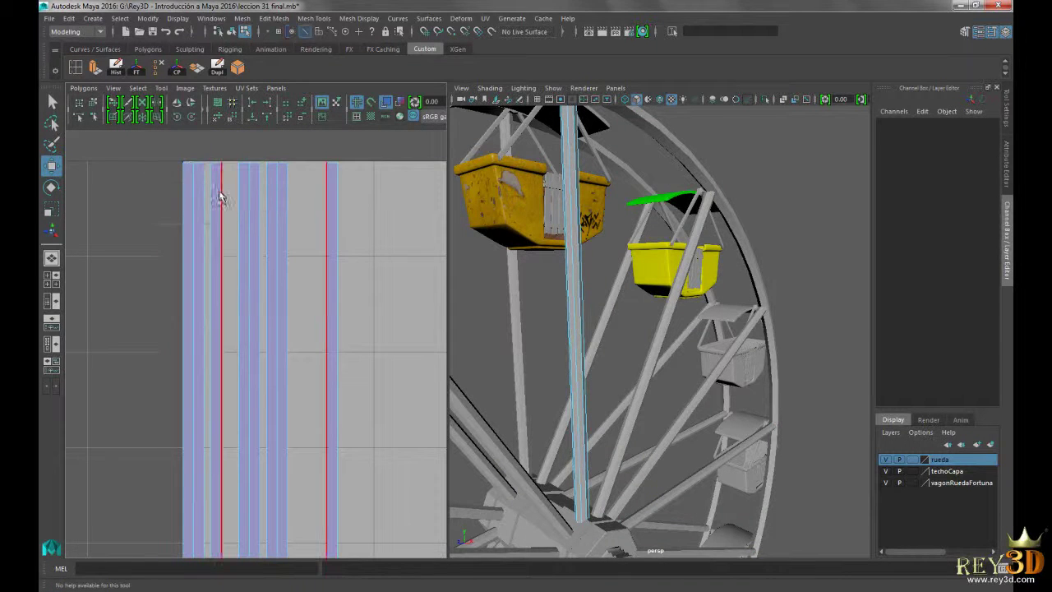
click(220, 192)
alt+drag(662, 218, 808, 217)
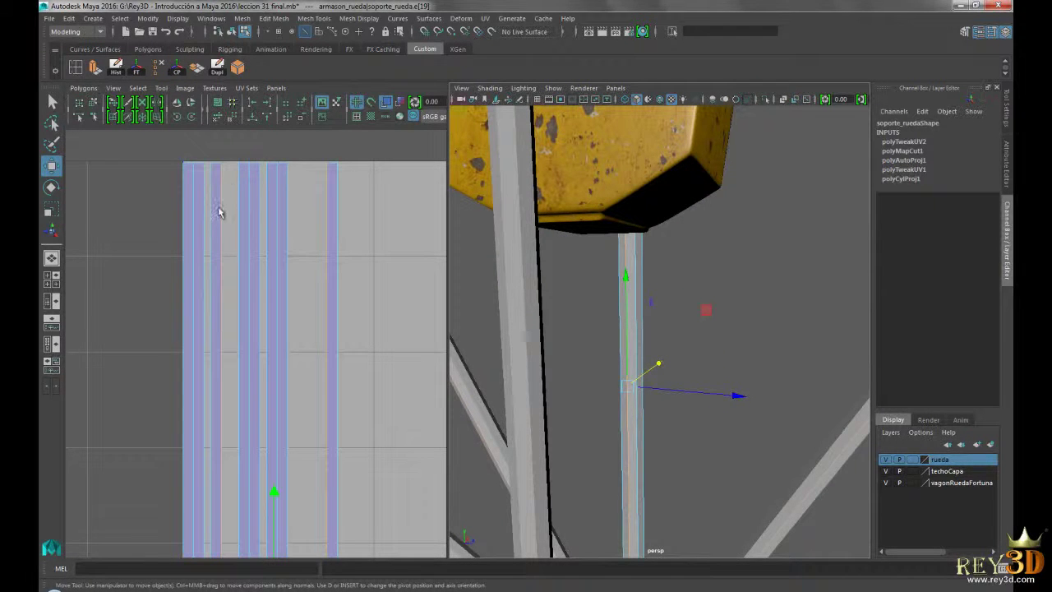
right_drag(245, 203, 242, 169)
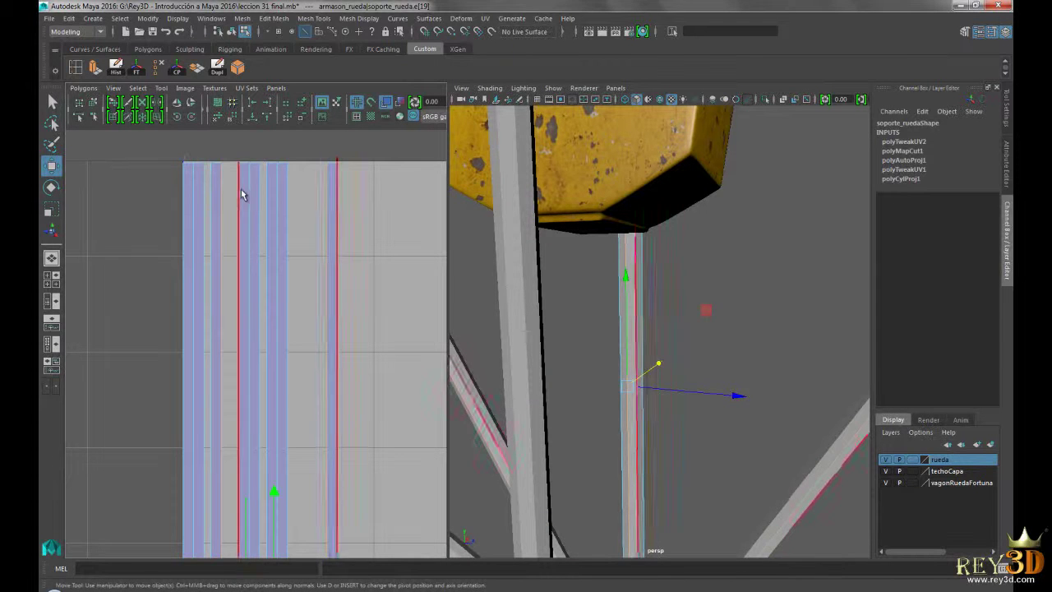
click(257, 195)
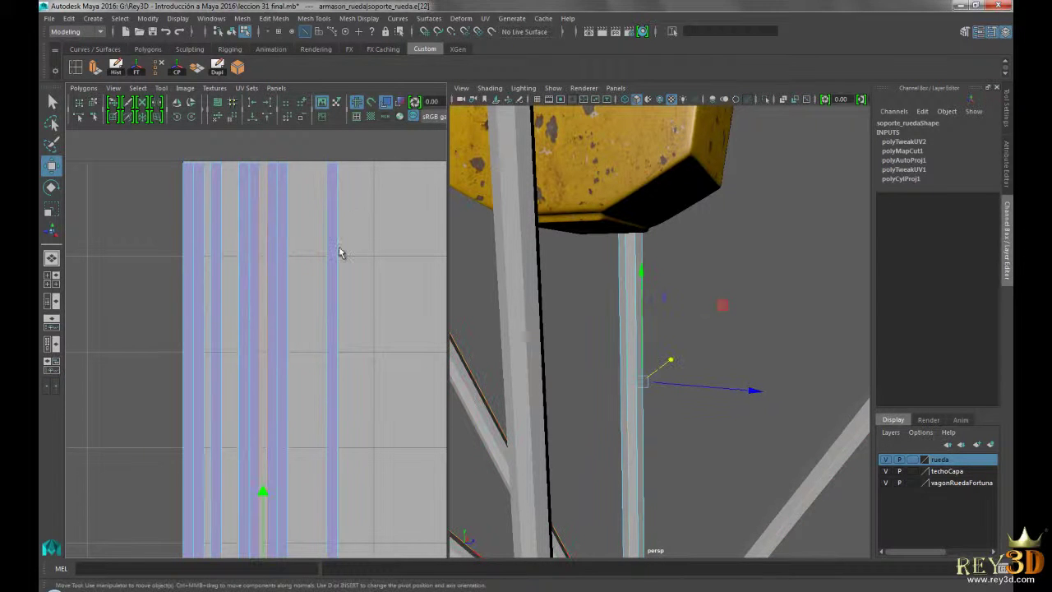
Step: Try Sew UV Edges on the edge shared by the two double-strip shells, and undo it
scroll(354, 283, down, 1)
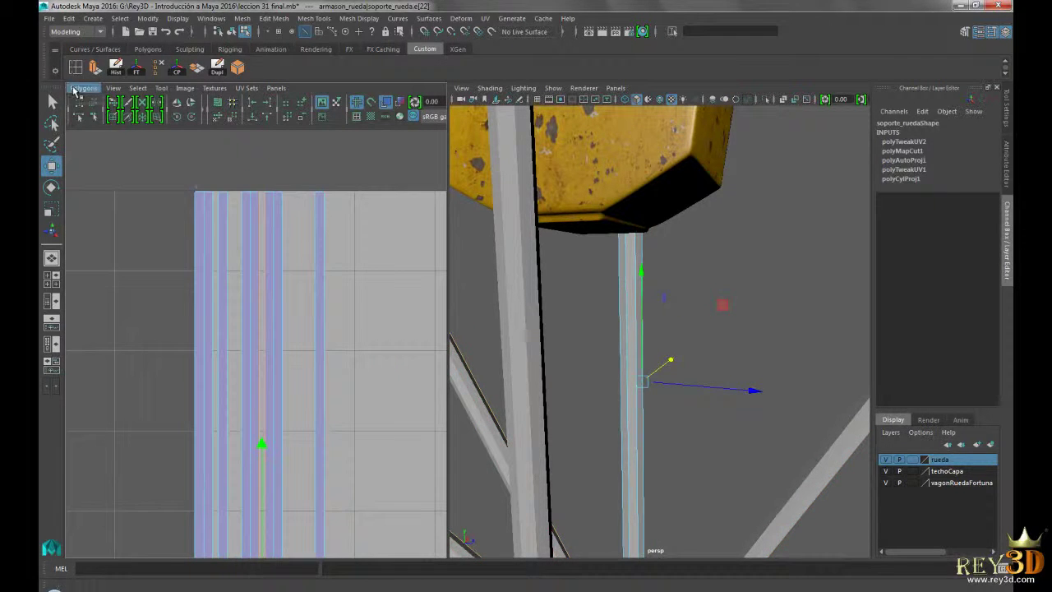
click(76, 89)
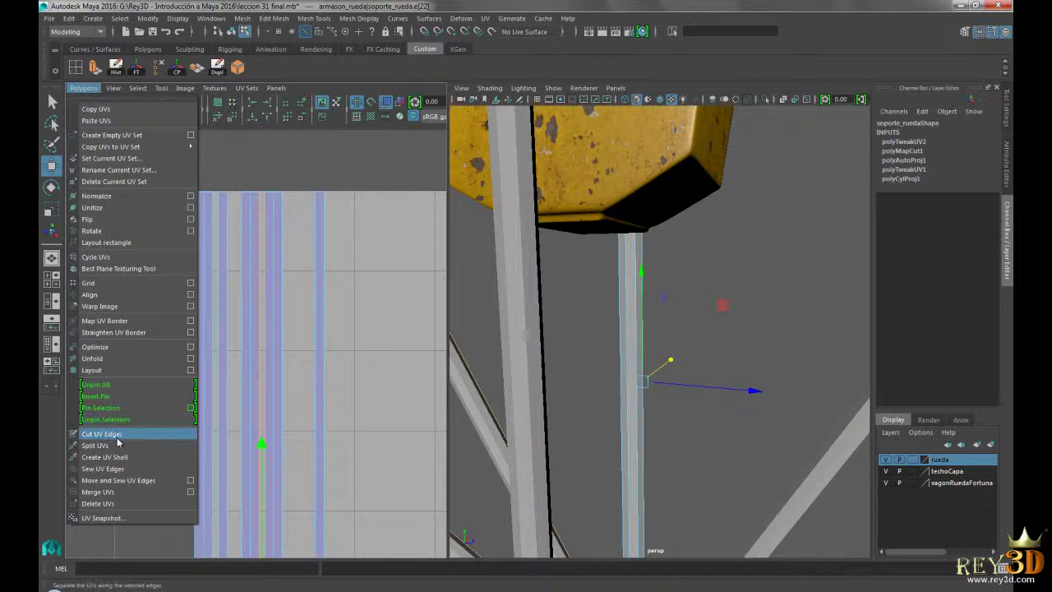
click(123, 469)
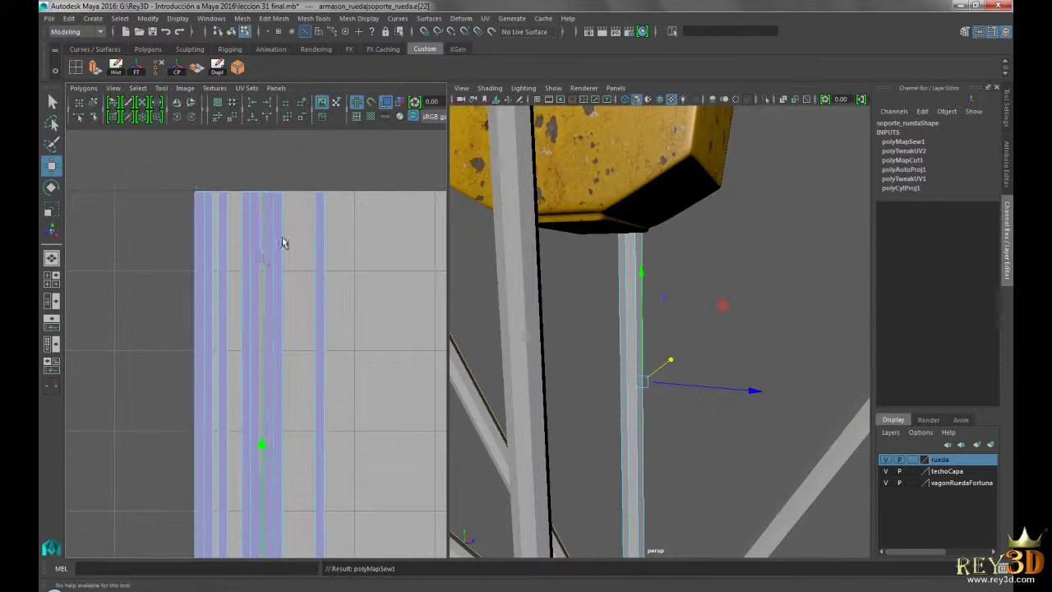
key(ctrl+z)
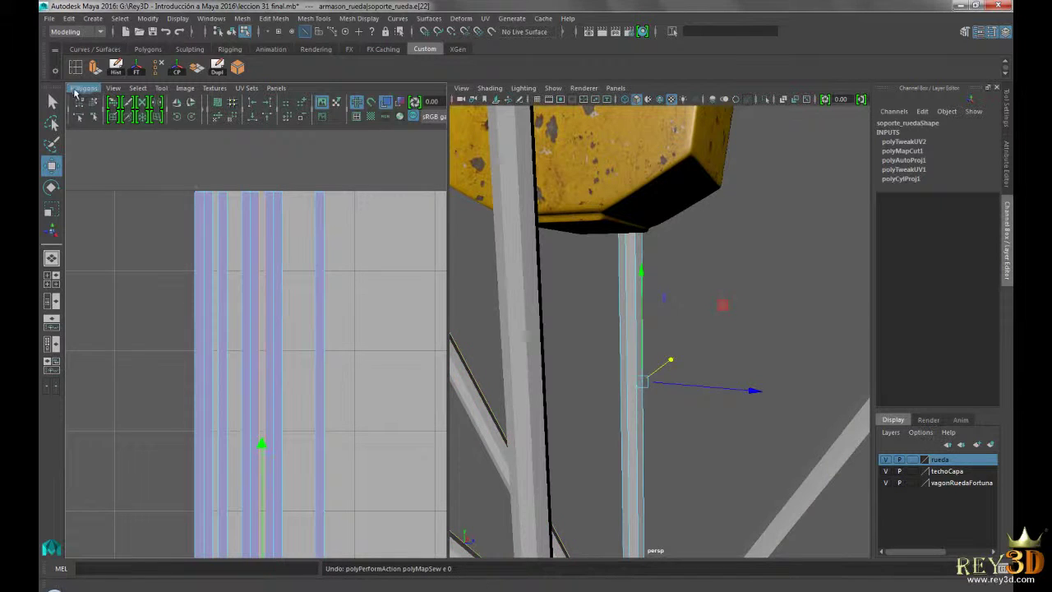
Step: Move and sew the two neighbouring double-strip shells together, and likewise attach the narrow single strip to the leftmost shell along their shared edge
click(83, 88)
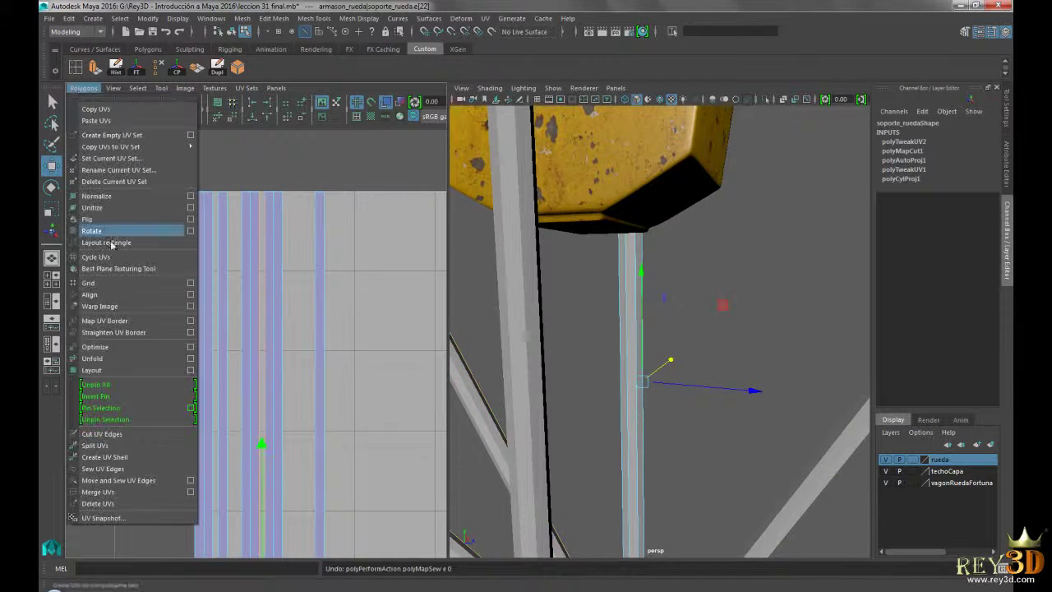
click(139, 481)
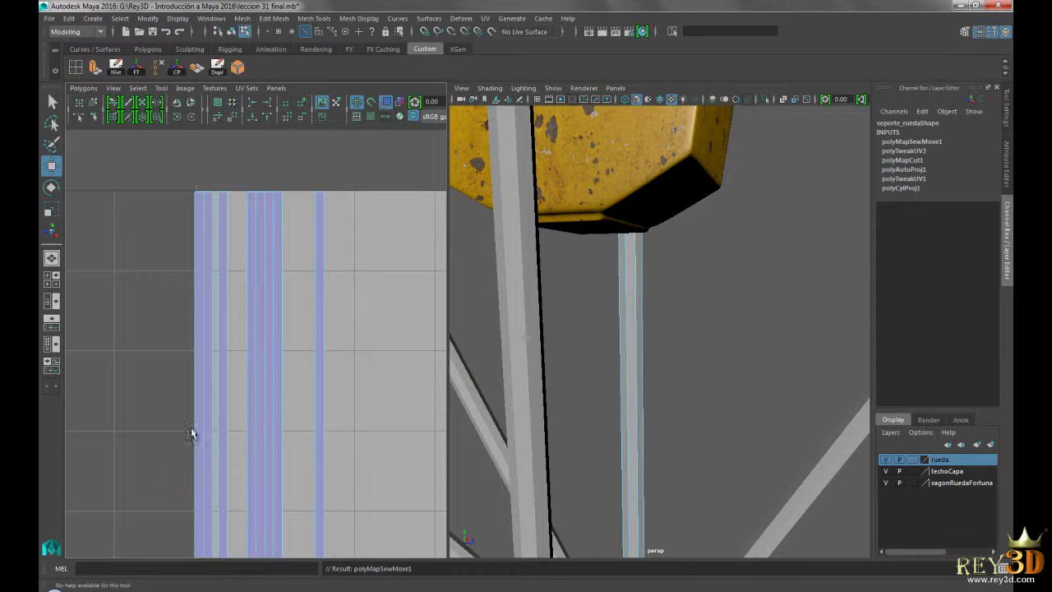
click(229, 236)
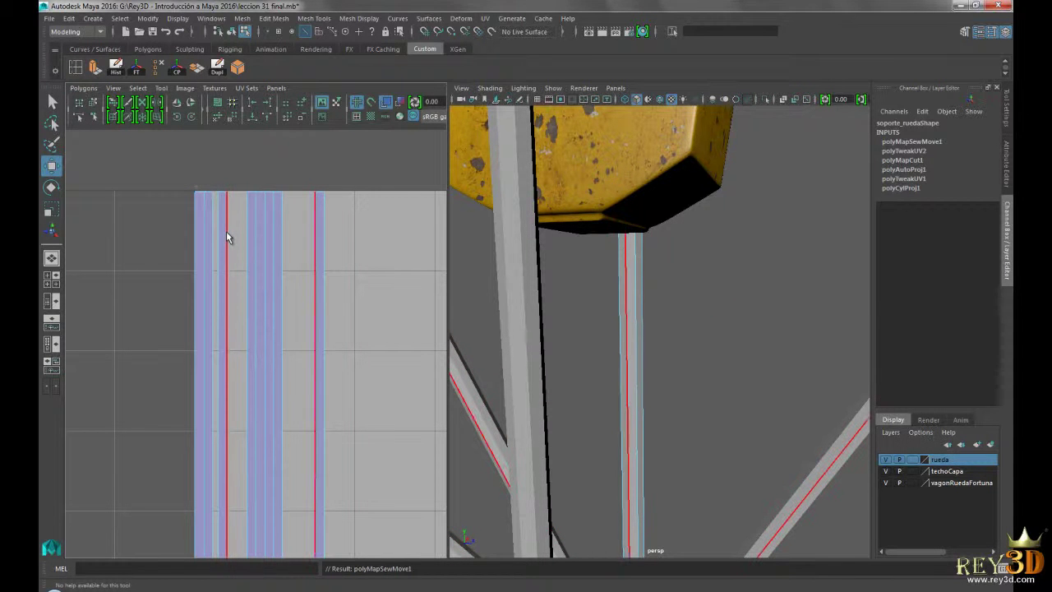
click(226, 228)
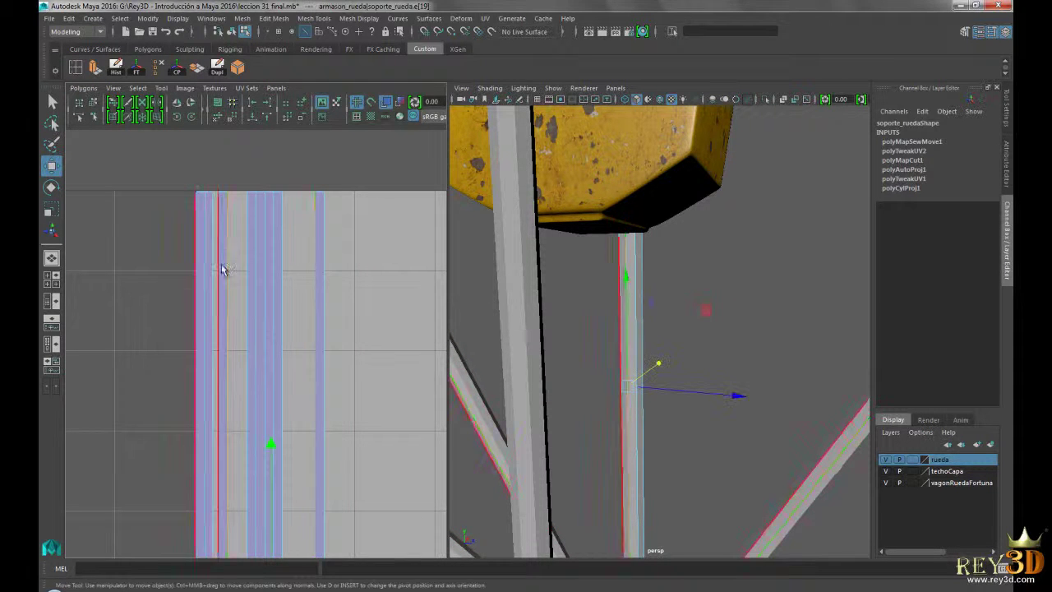
click(218, 243)
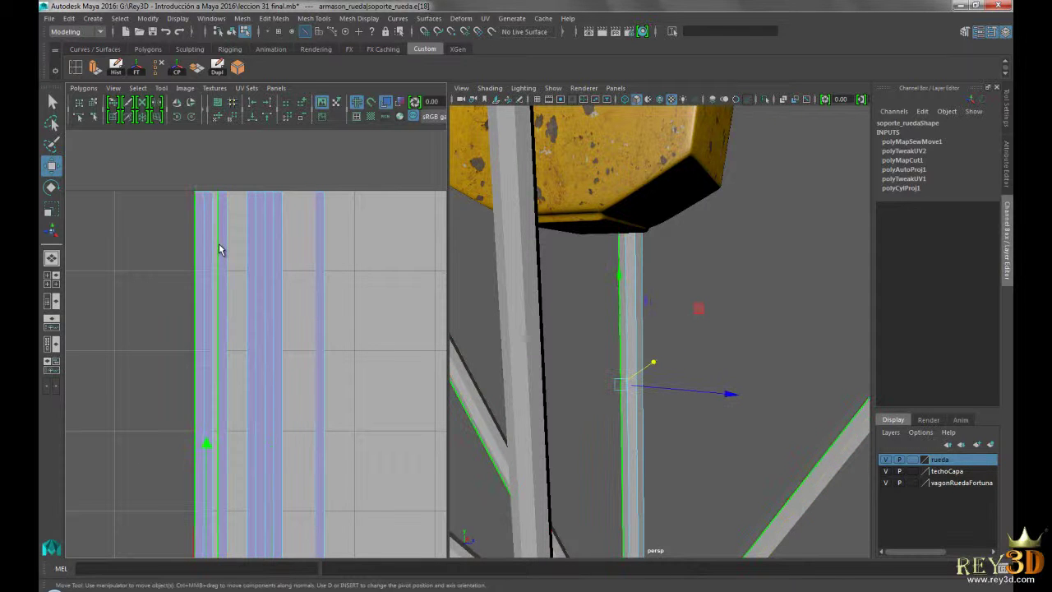
click(83, 88)
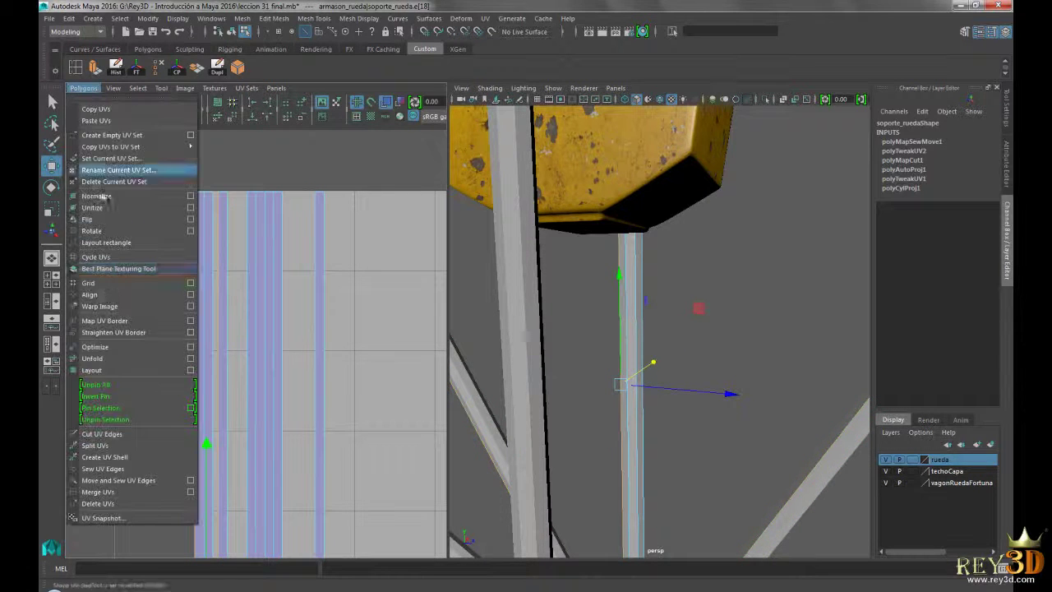
click(115, 480)
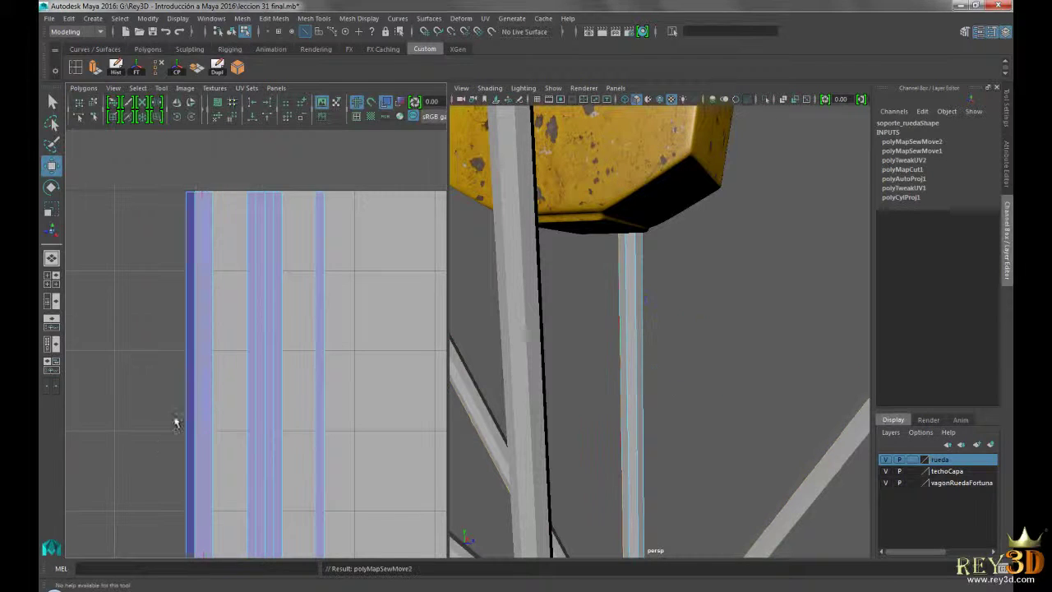
Step: Find the border edge shared by the three-strip and four-strip shells, and move and sew them together along it
alt+middle_drag(238, 305, 254, 252)
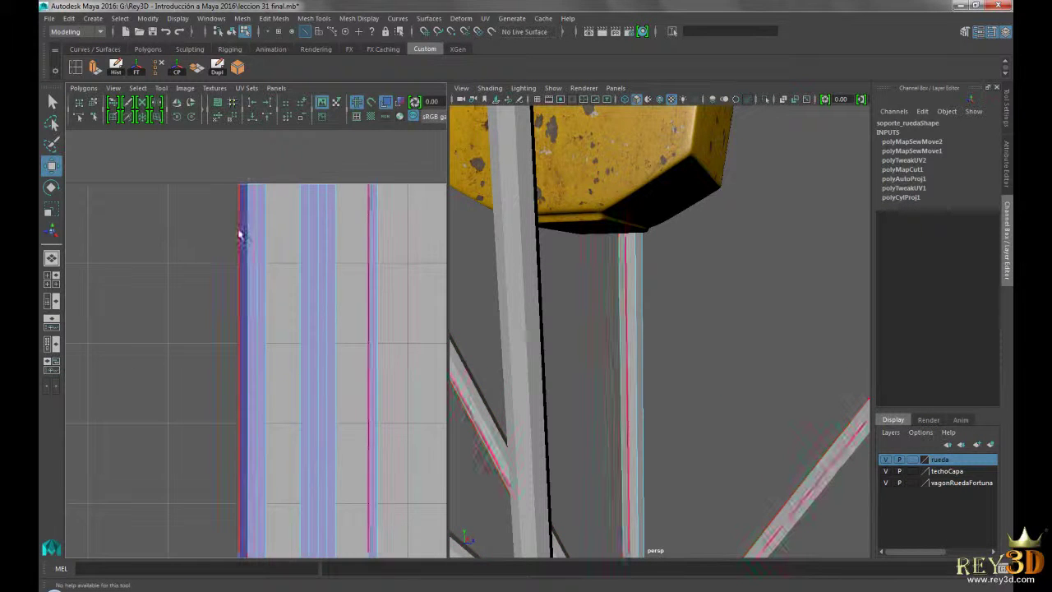
alt+middle_drag(319, 275, 227, 263)
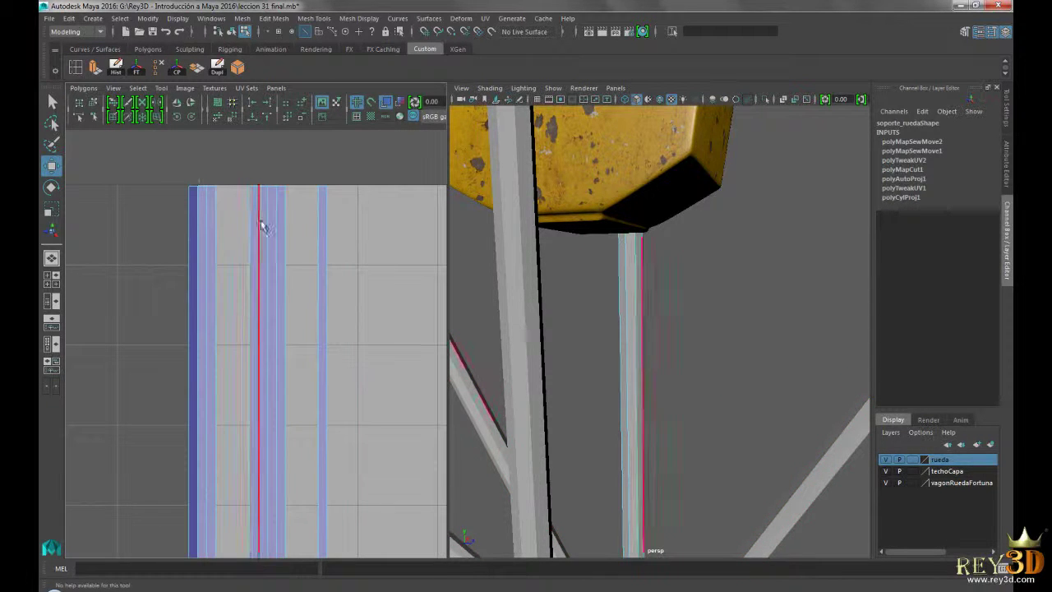
click(216, 218)
mouse_move(779, 296)
alt+mouse_down()
mouse_move(742, 287)
mouse_move(782, 282)
alt+mouse_up()
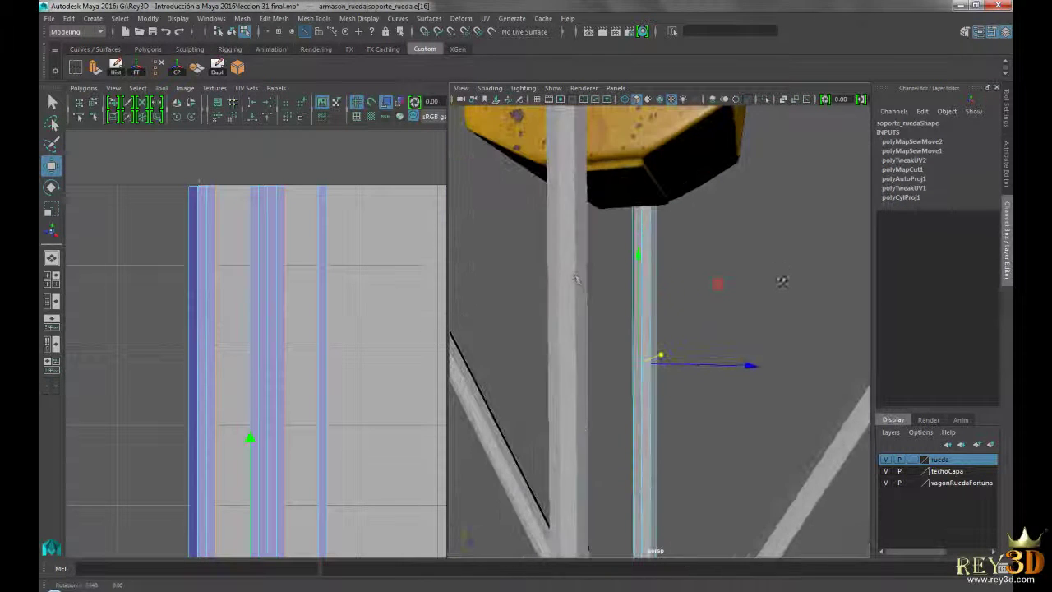
click(227, 251)
right_drag(227, 251, 215, 237)
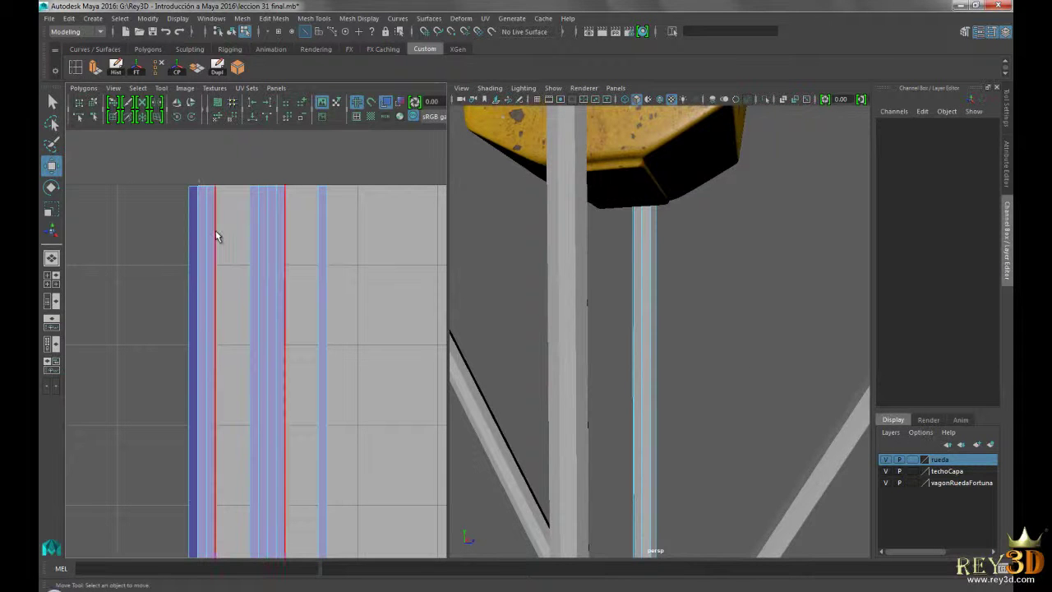
alt+drag(622, 230, 675, 269)
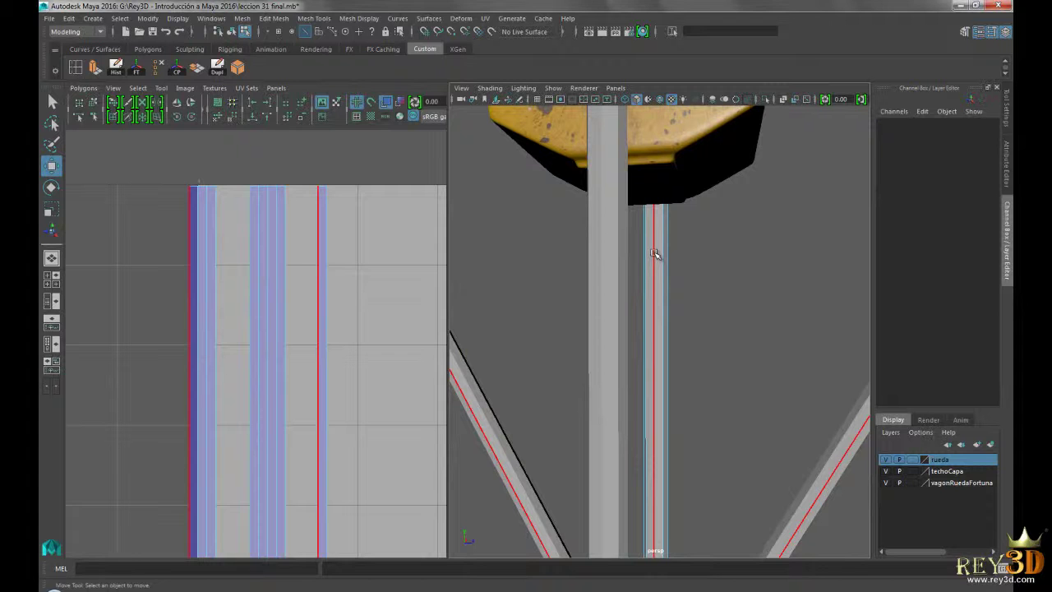
click(215, 212)
click(83, 88)
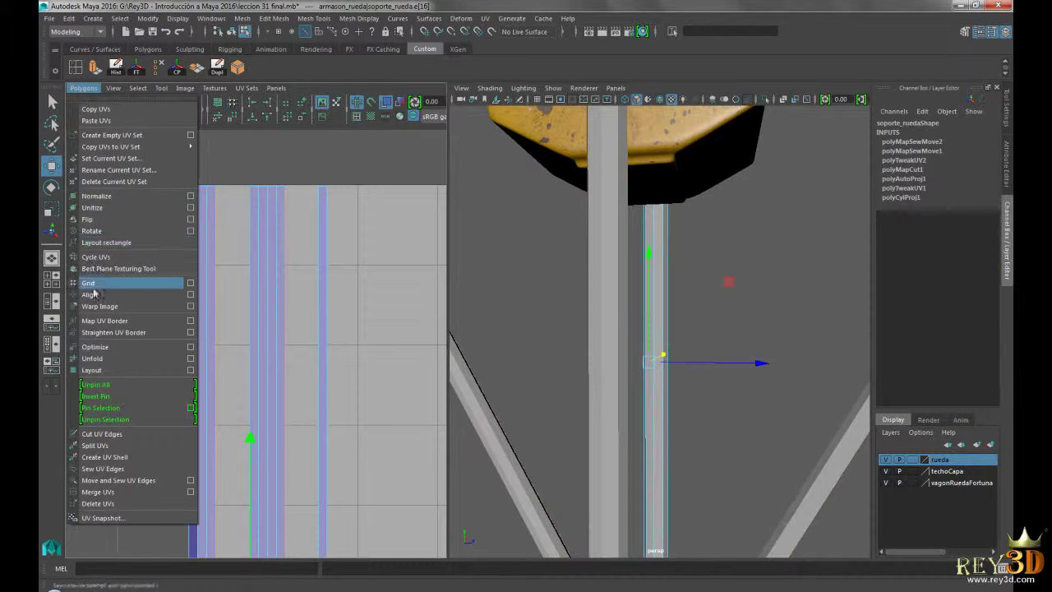
click(124, 480)
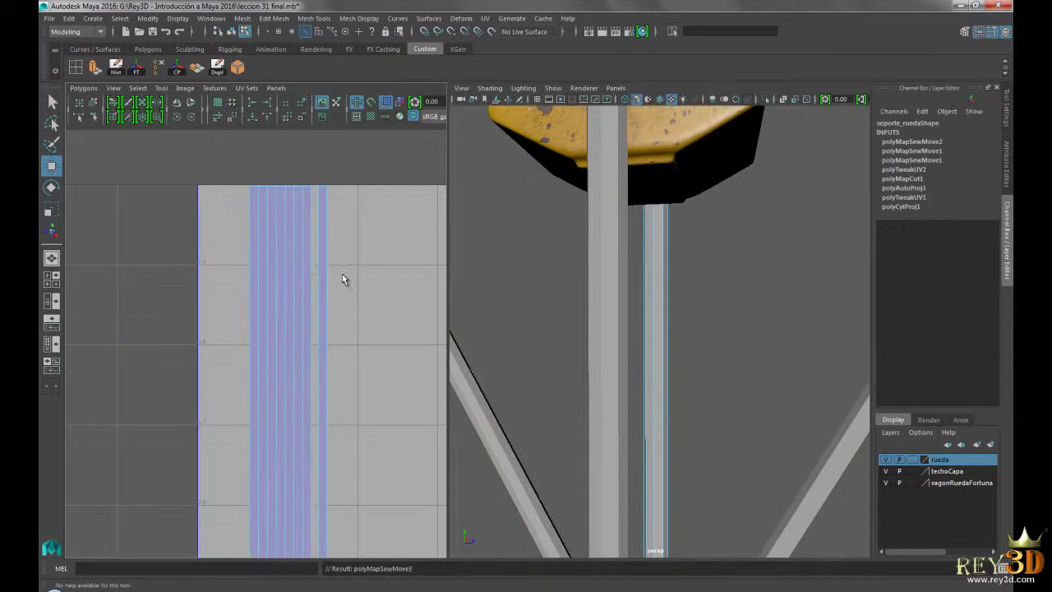
Step: Select the border edge of the remaining separate strip, and move and sew it onto the large multi-strip UV shell
alt+middle_drag(370, 345, 342, 342)
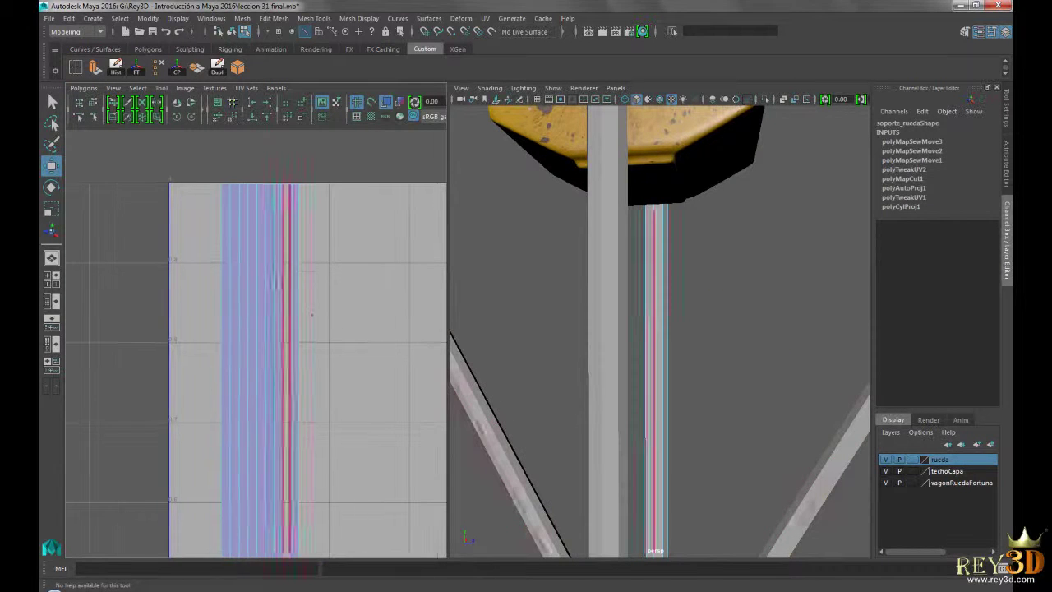
click(299, 230)
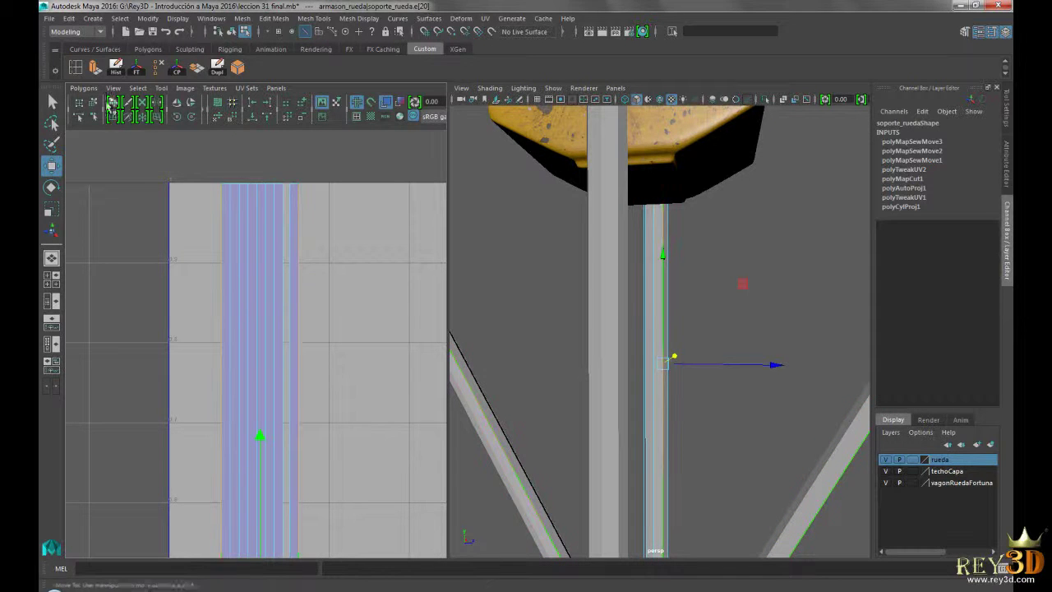
click(83, 88)
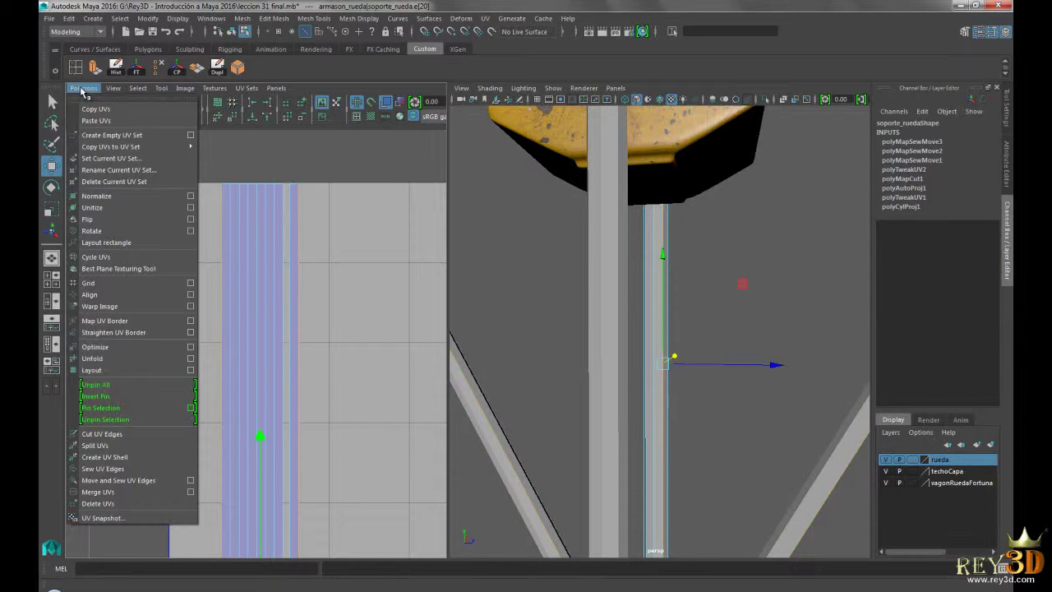
click(125, 481)
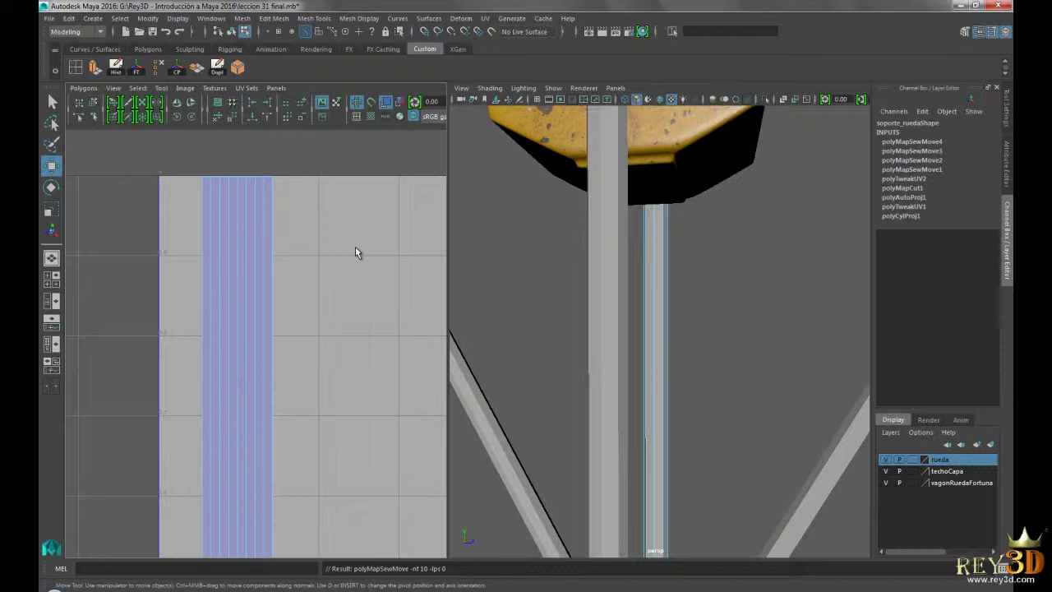
Step: Select the entire strip shell in UV mode and move it sideways, clear of the two small circular shells, toward the UV space's left border
scroll(293, 301, down, 2)
scroll(237, 250, down, 2)
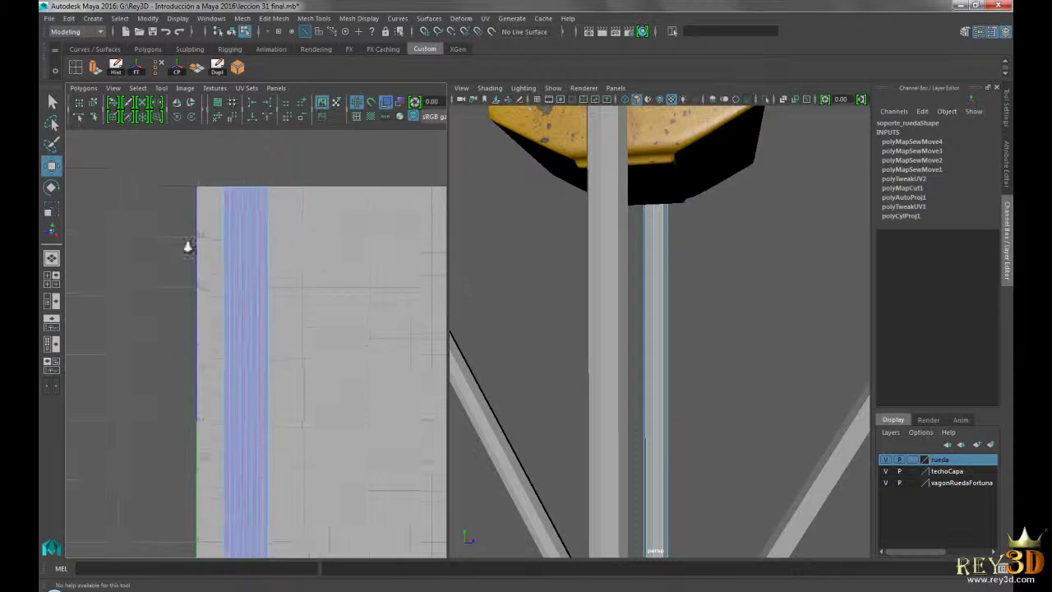
scroll(237, 252, down, 2)
alt+middle_drag(353, 332, 345, 259)
right_drag(252, 216, 261, 177)
click(255, 154)
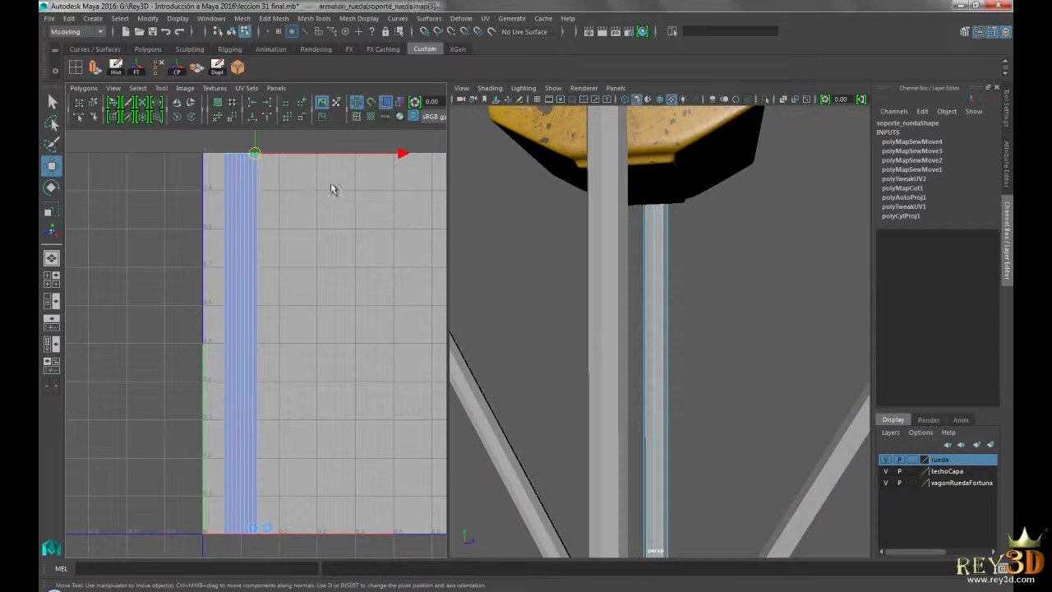
click(138, 88)
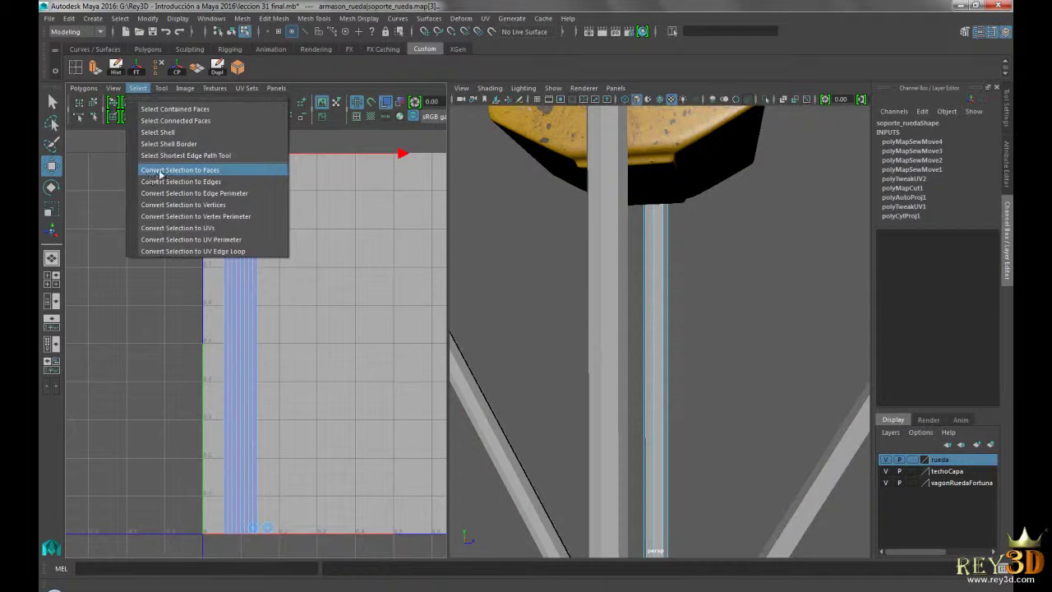
click(175, 136)
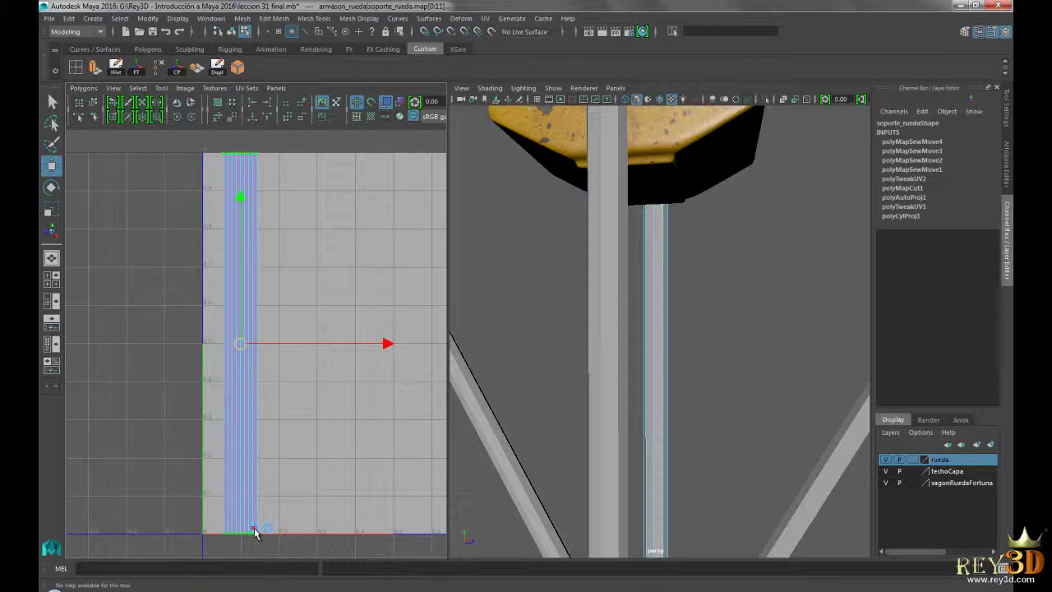
scroll(254, 532, up, 5)
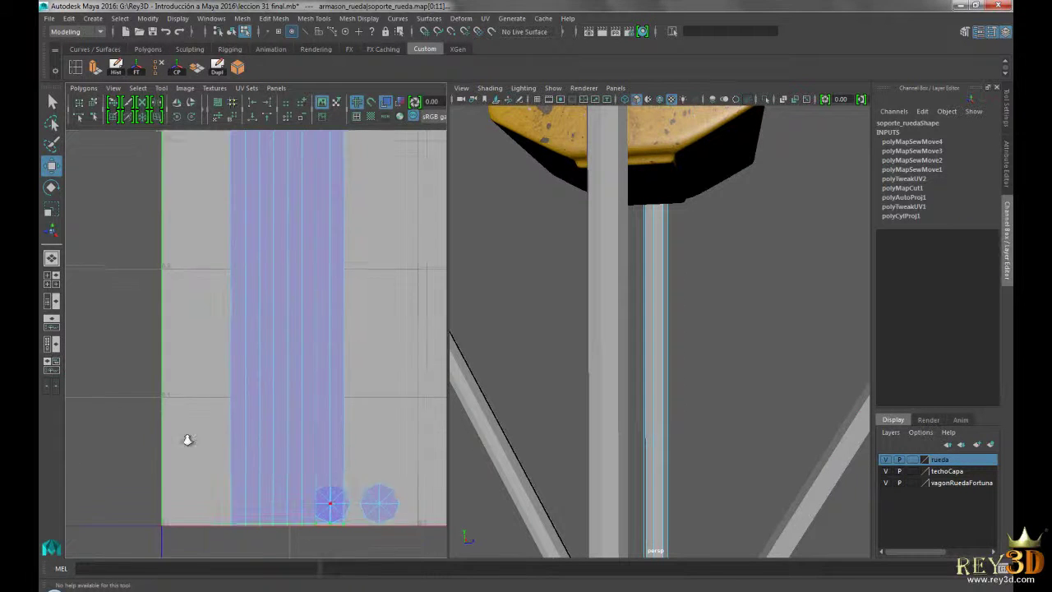
scroll(312, 395, down, 5)
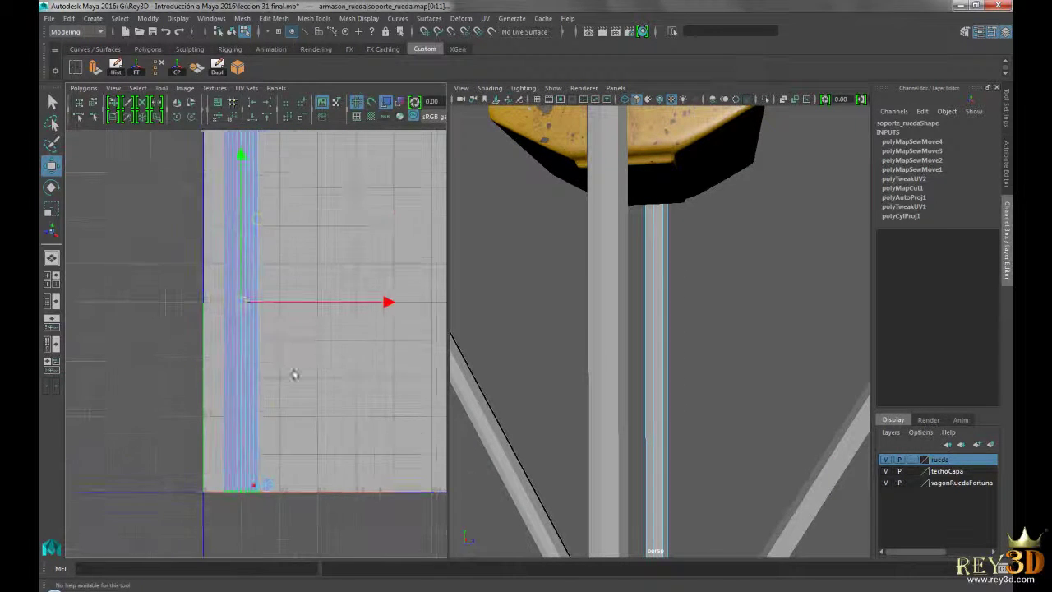
key(f)
drag(375, 345, 356, 346)
click(331, 291)
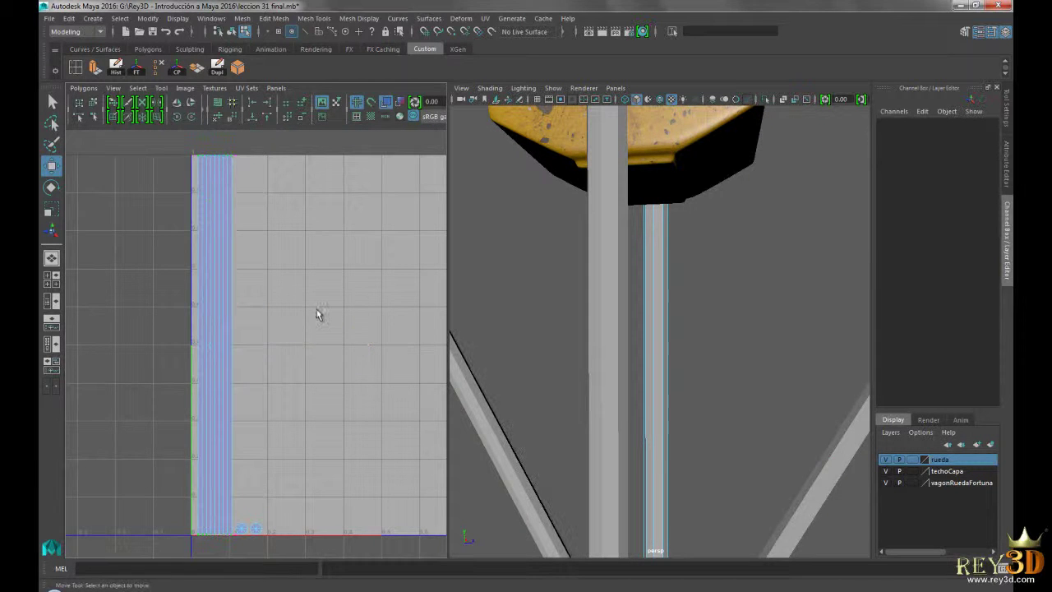
Step: In edge mode, select the strip shell's outer border edge and compare its seam position between the UV layout and the 3D support
alt+middle_drag(302, 274, 339, 366)
alt+right_drag(339, 365, 388, 330)
alt+middle_drag(318, 280, 318, 327)
mouse_move(309, 320)
alt+right_down()
mouse_move(324, 314)
mouse_move(301, 324)
mouse_move(305, 307)
alt+right_up()
right_drag(253, 240, 258, 212)
double_click(276, 256)
key(w)
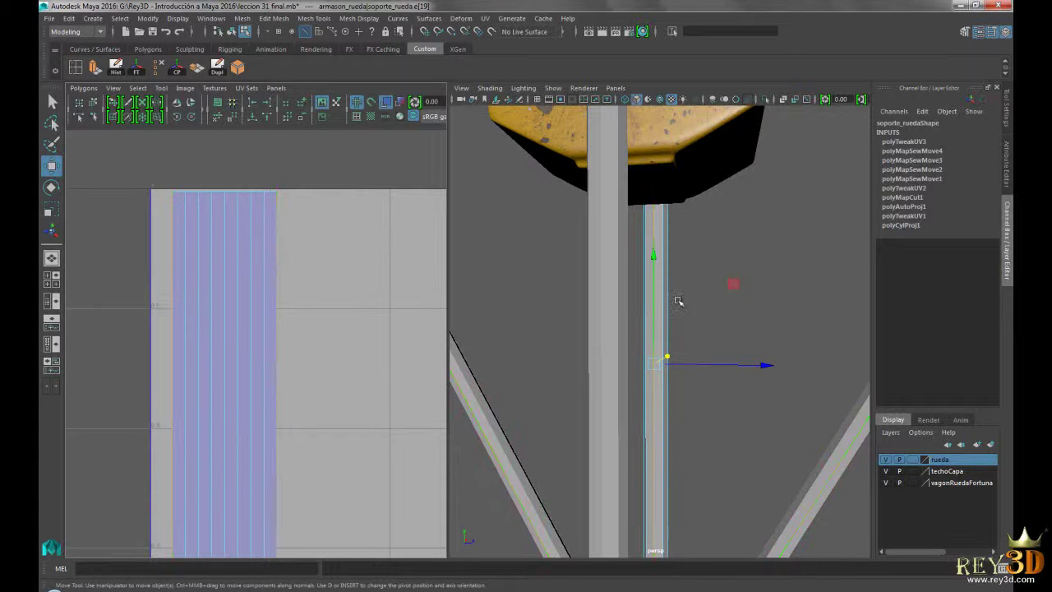
alt+right_drag(662, 268, 611, 357)
alt+drag(610, 356, 703, 360)
alt+middle_drag(363, 397, 323, 260)
alt+right_drag(279, 287, 252, 364)
alt+middle_drag(252, 364, 210, 230)
alt+middle_drag(291, 371, 297, 202)
Step: Examine the support's remaining UV seam from several angles around the ferris wheel
alt+drag(526, 195, 559, 284)
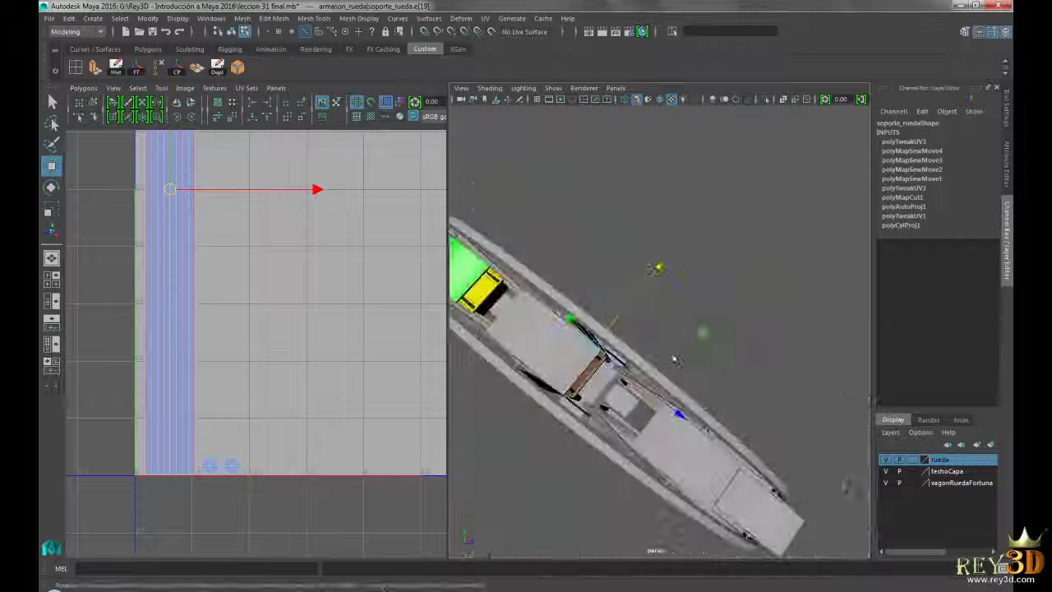
alt+drag(617, 378, 682, 300)
alt+right_drag(608, 246, 682, 197)
alt+drag(682, 197, 628, 288)
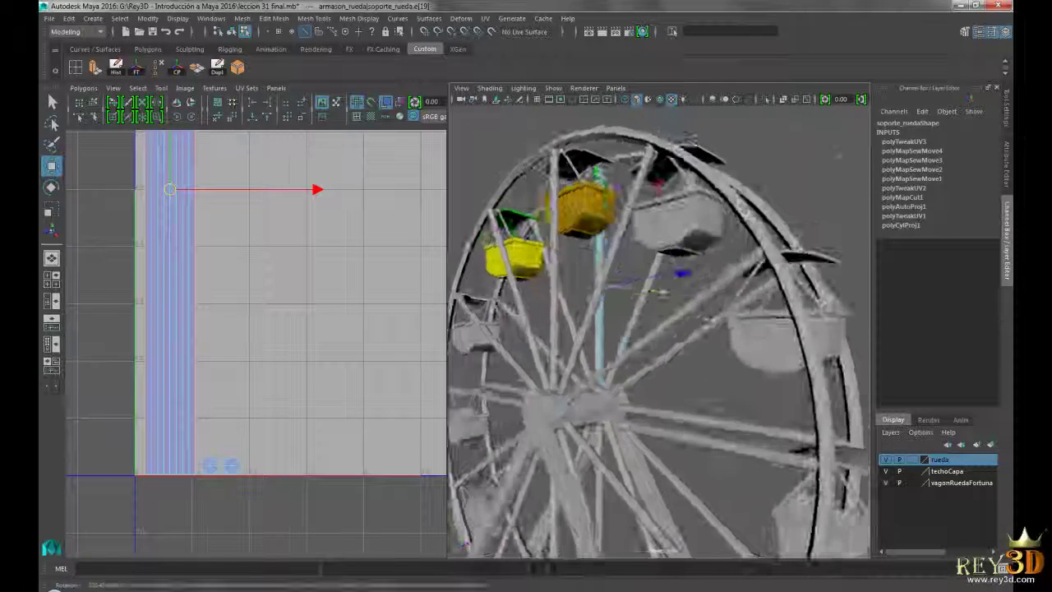
alt+right_drag(575, 329, 643, 347)
alt+drag(643, 348, 573, 411)
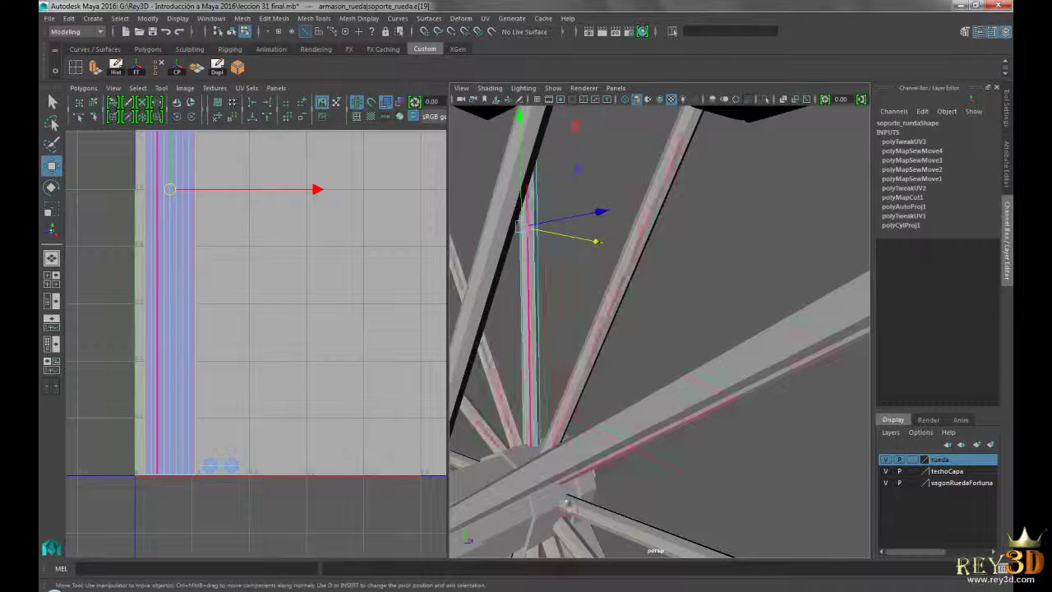
alt+drag(649, 218, 704, 347)
alt+right_drag(704, 348, 657, 329)
alt+drag(657, 329, 624, 312)
alt+right_drag(624, 313, 690, 345)
alt+drag(690, 345, 601, 205)
Step: Return to object mode and select the upper vertical support soporte_rueda to show its complete UV layout
right_drag(604, 207, 659, 190)
click(707, 160)
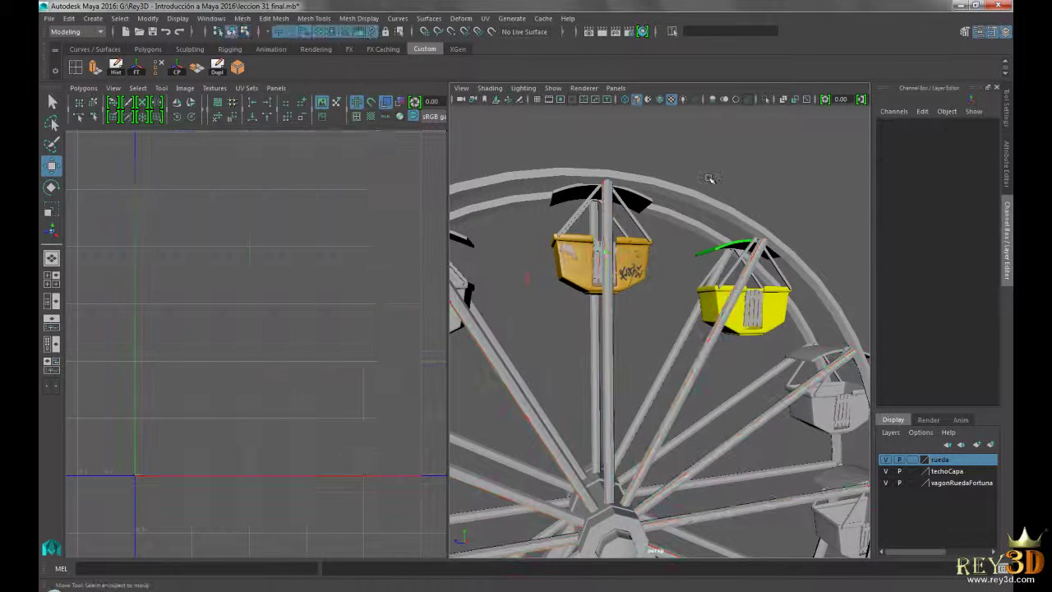
alt+middle_drag(685, 308, 662, 309)
click(585, 232)
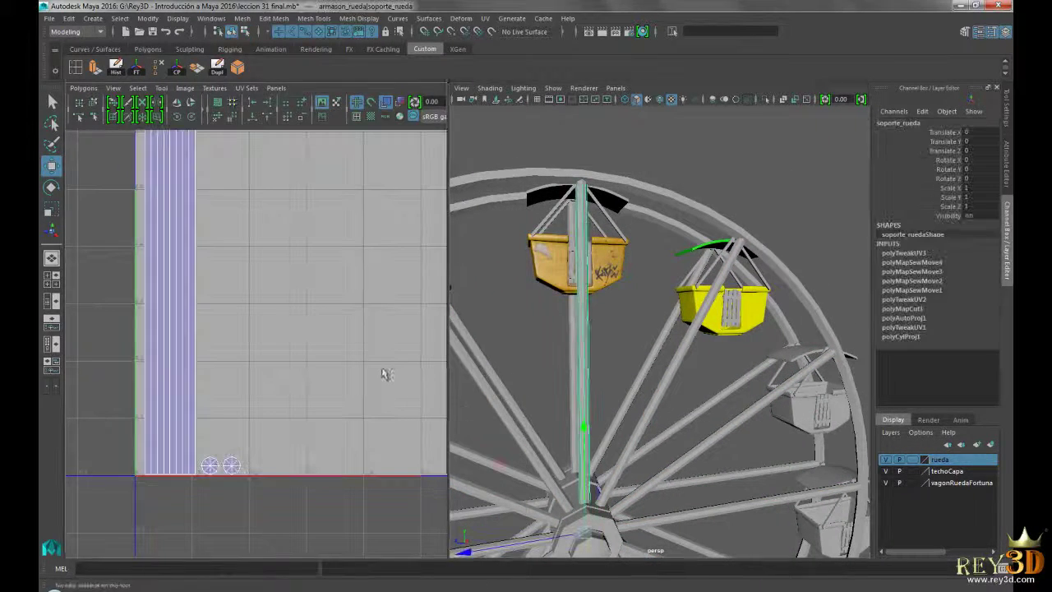
scroll(256, 357, down, 3)
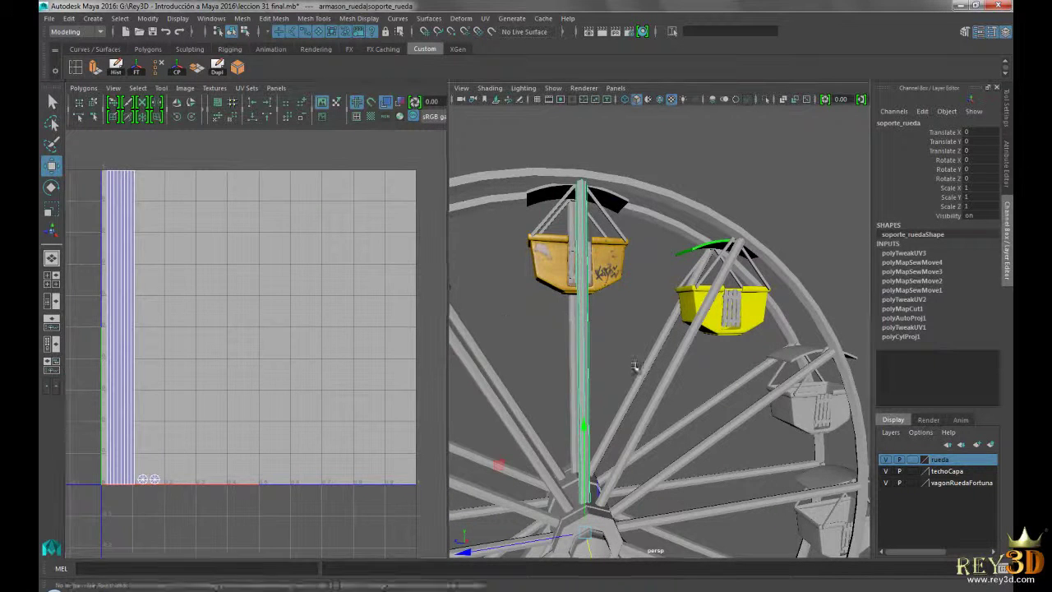
Step: Select the other supports around the same ring one after another and compare their UV layouts
alt+drag(649, 374, 660, 365)
key(ctrl+shift+d)
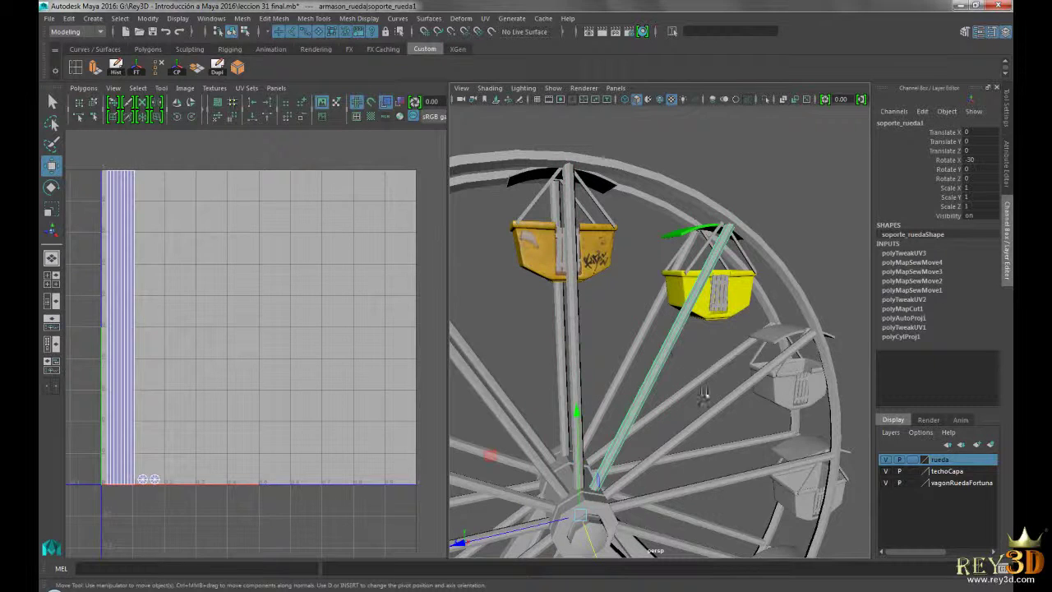
key(ctrl+shift+d)
key(ctrl+shift+d)
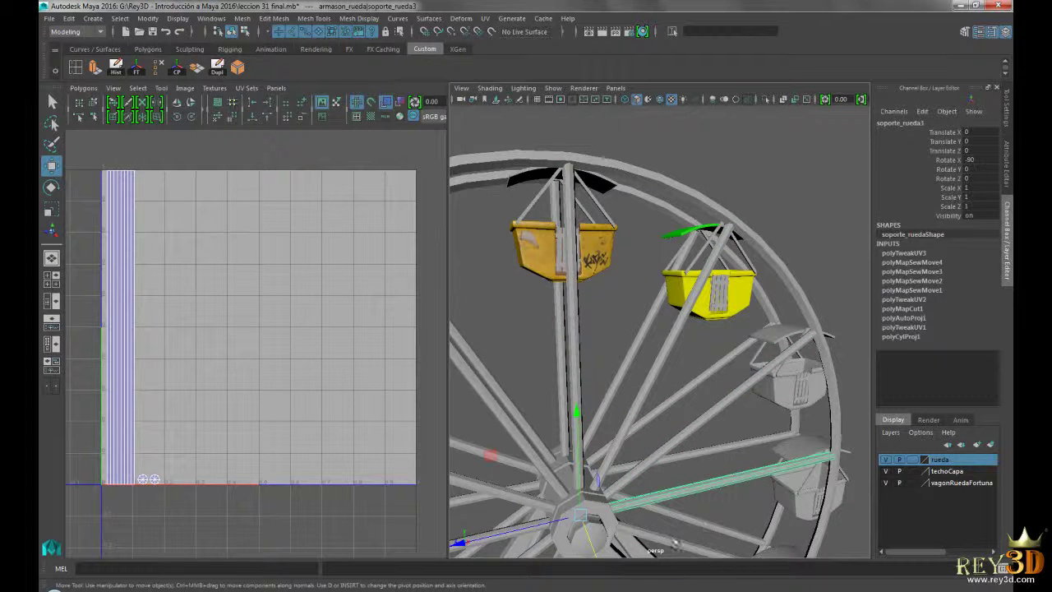
key(ctrl+shift+d)
alt+drag(543, 365, 559, 366)
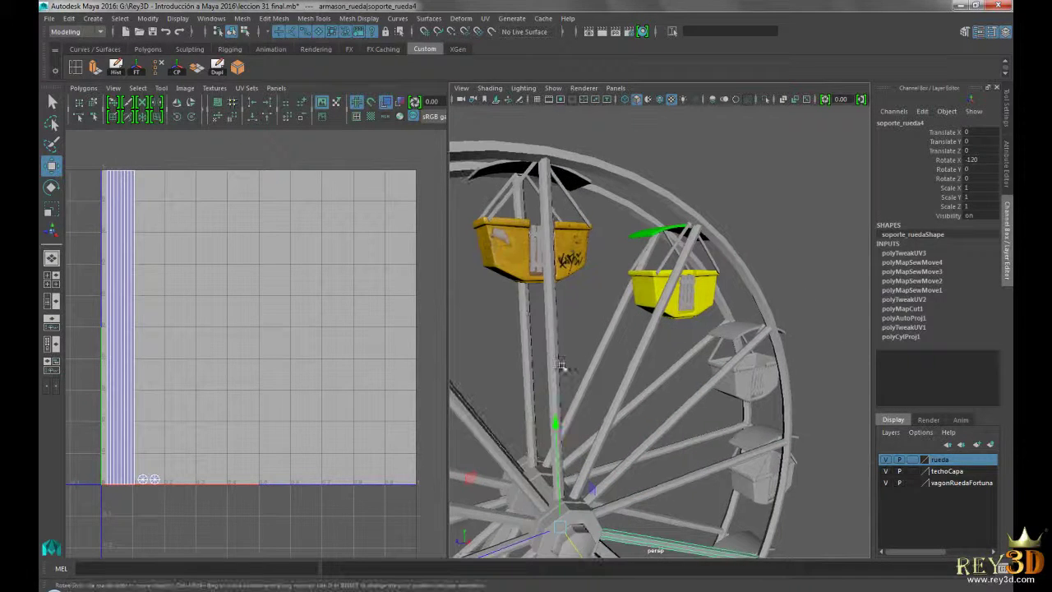
Step: Select supports on both rings of the wheel to compare their UV layouts, and clear the selection
click(525, 316)
key(ctrl+shift+d)
key(shift+d)
key(shift+d)
click(526, 321)
alt+drag(599, 375, 622, 400)
click(529, 345)
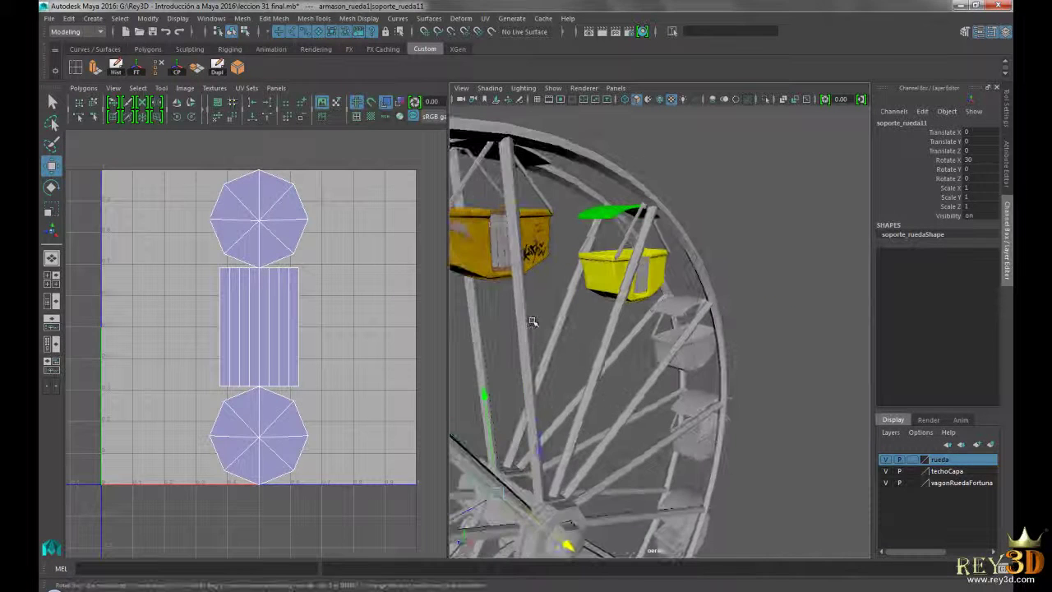
click(527, 316)
mouse_move(629, 375)
alt+right_down()
mouse_move(573, 428)
mouse_move(625, 378)
alt+right_up()
click(728, 305)
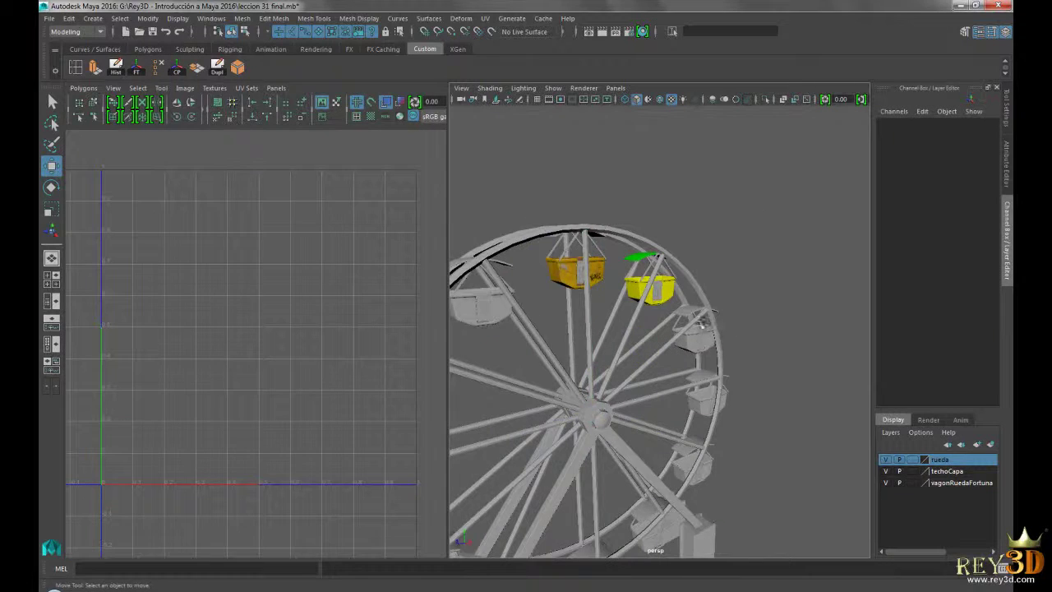
Step: Select the vertical support soporte_rueda and assign it a new Blinn material
scroll(580, 294, up, 3)
click(542, 281)
alt+right_drag(542, 281, 625, 349)
right_drag(540, 264, 557, 548)
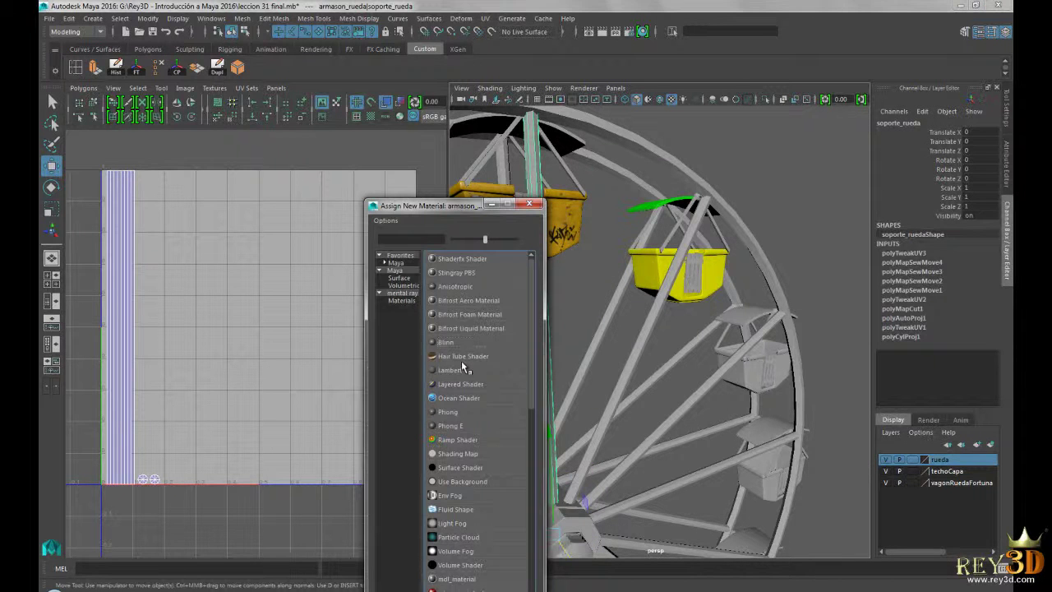
click(459, 341)
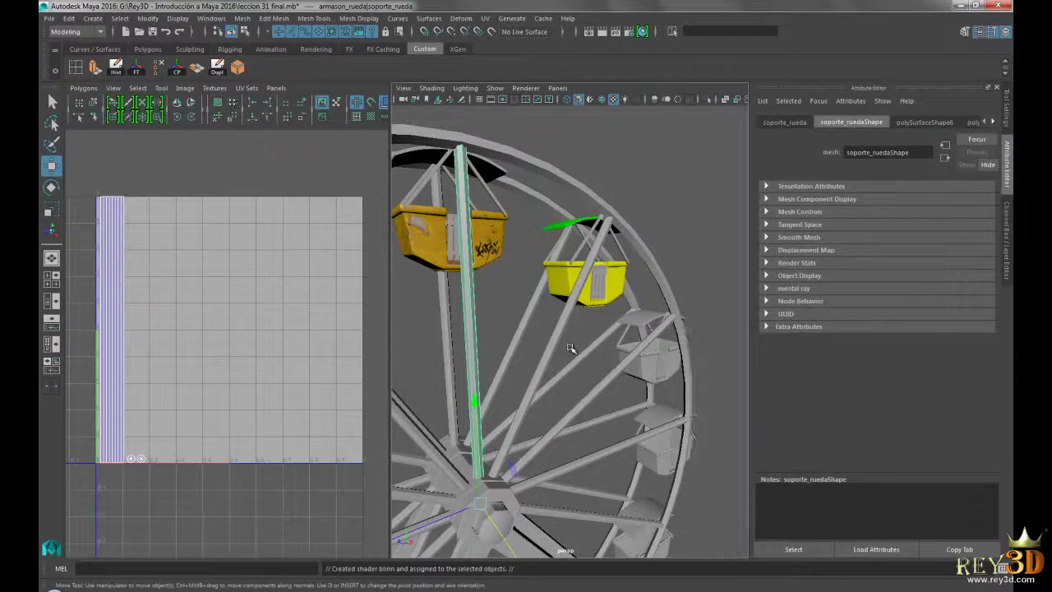
Step: Open the support's Blinn attributes, connect a File texture to its Color, and browse for the image
right_drag(466, 303, 492, 535)
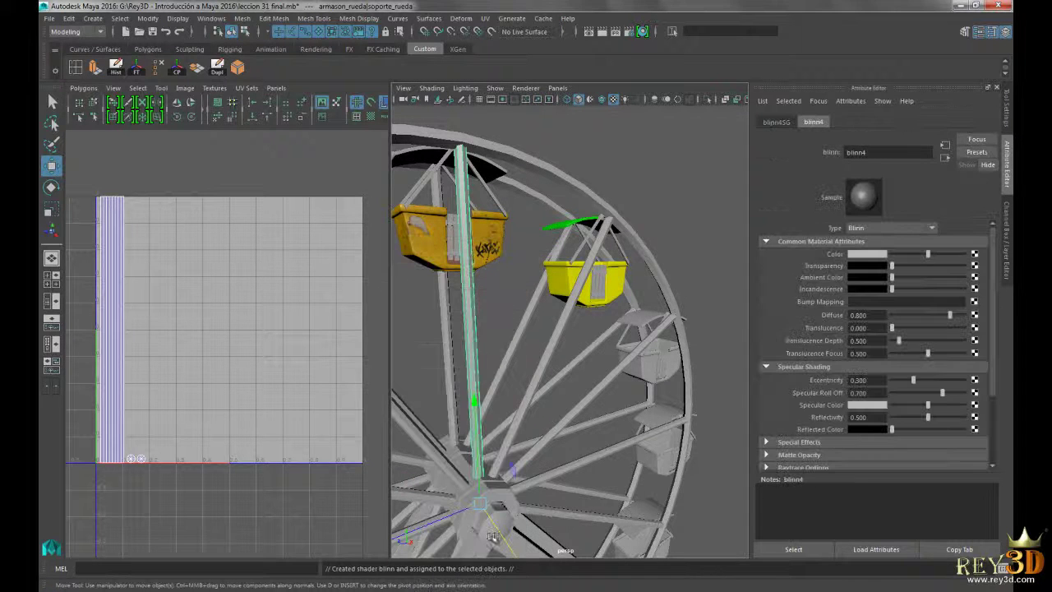
click(976, 255)
click(524, 298)
click(977, 281)
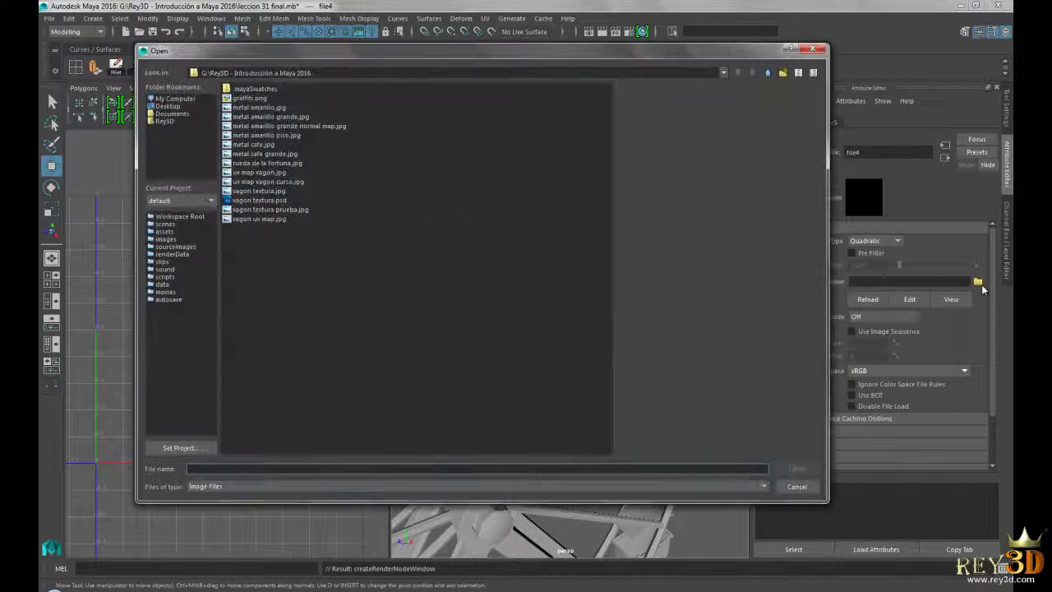
Step: Preview the yellow and brown metal images and load metal cafe.jpg as the support's colour texture
click(263, 107)
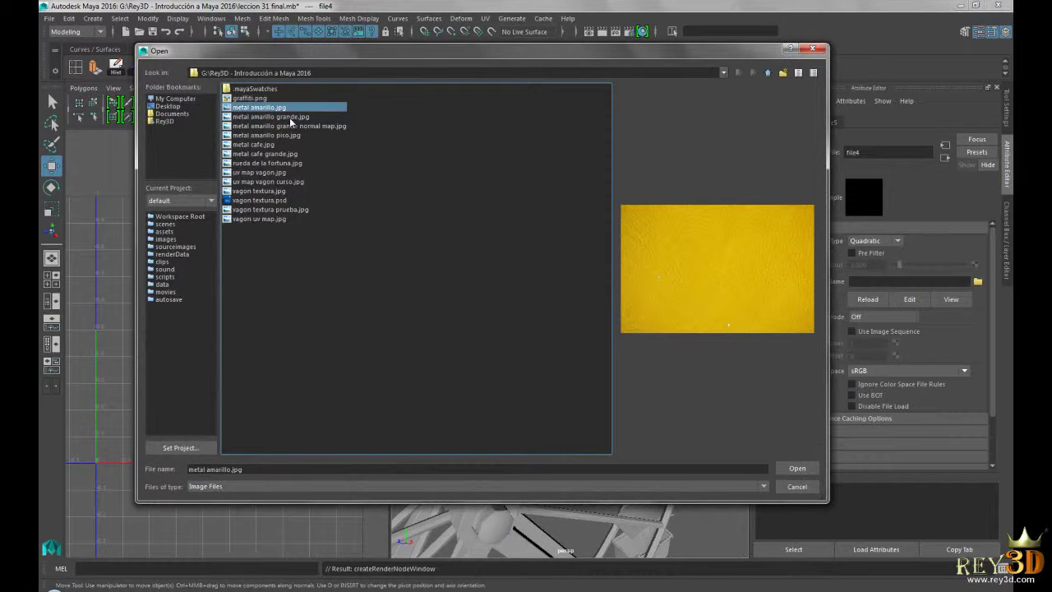
click(289, 117)
click(283, 127)
click(269, 136)
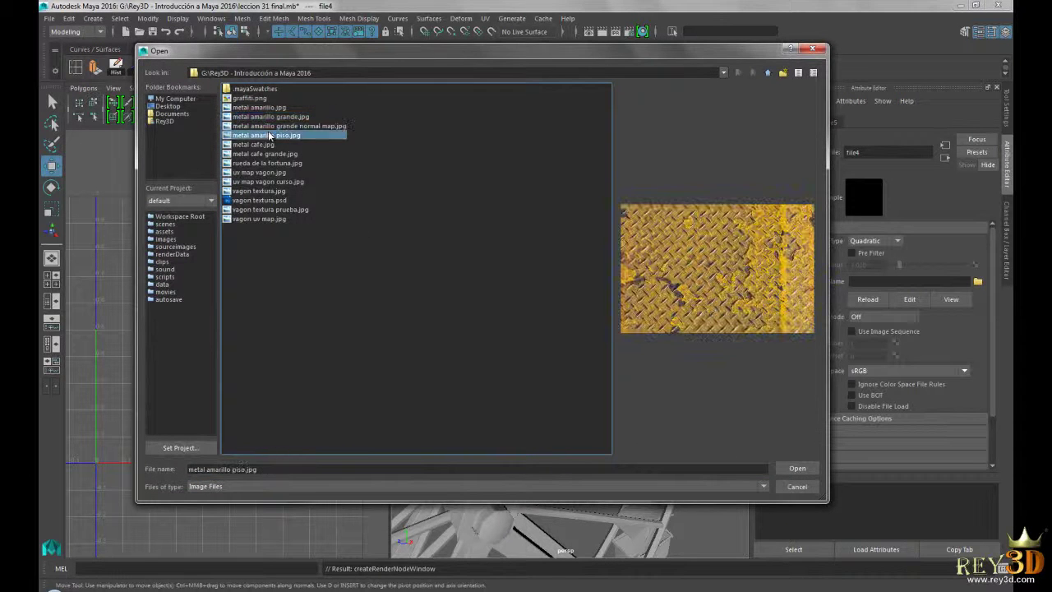
click(260, 146)
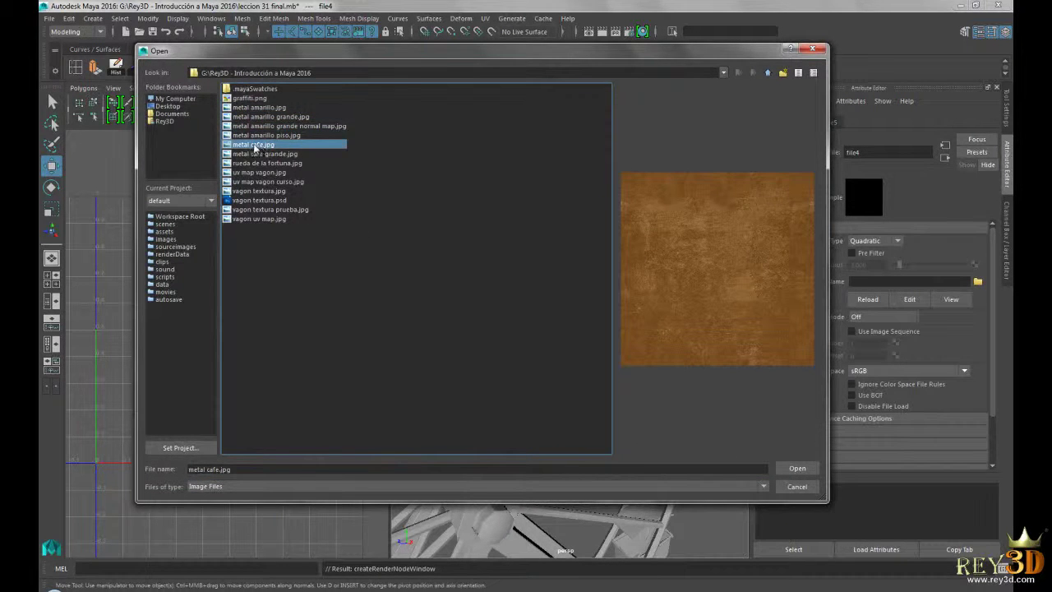
click(275, 156)
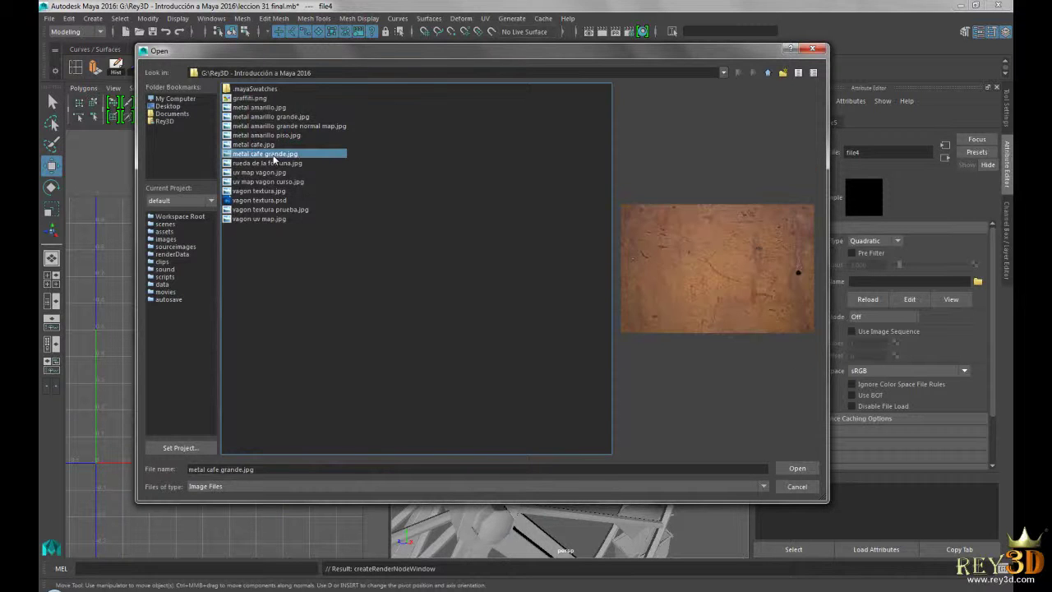
click(258, 146)
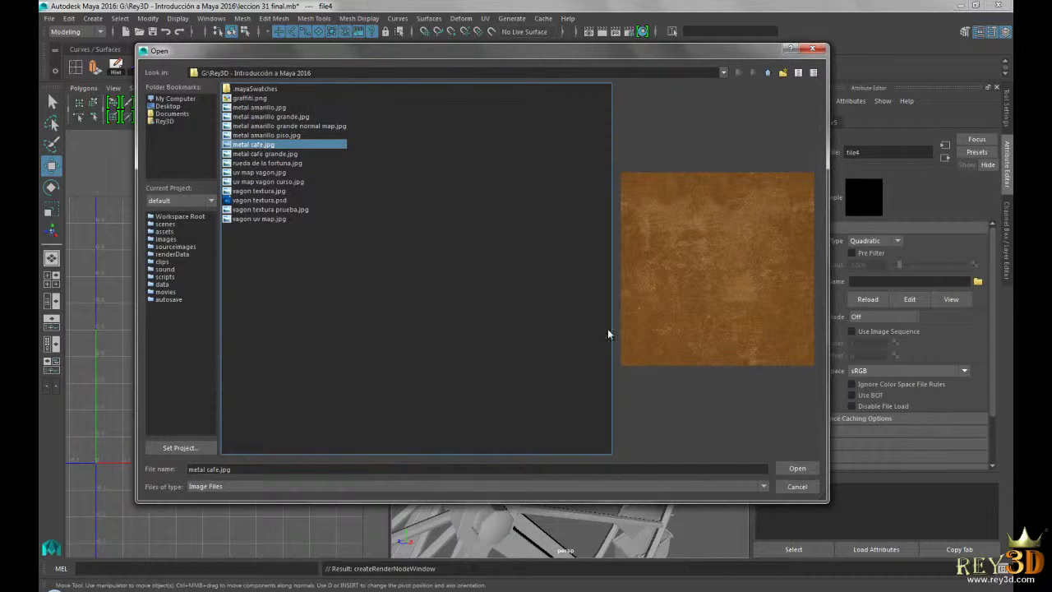
click(793, 468)
Step: Check the textured support up close, turn on its smooth mesh preview, and clear the selection
alt+drag(488, 347, 580, 383)
scroll(493, 329, up, 3)
alt+drag(493, 328, 476, 345)
scroll(543, 362, up, 3)
alt+drag(544, 363, 558, 348)
scroll(558, 348, down, 4)
scroll(629, 335, up, 4)
click(544, 375)
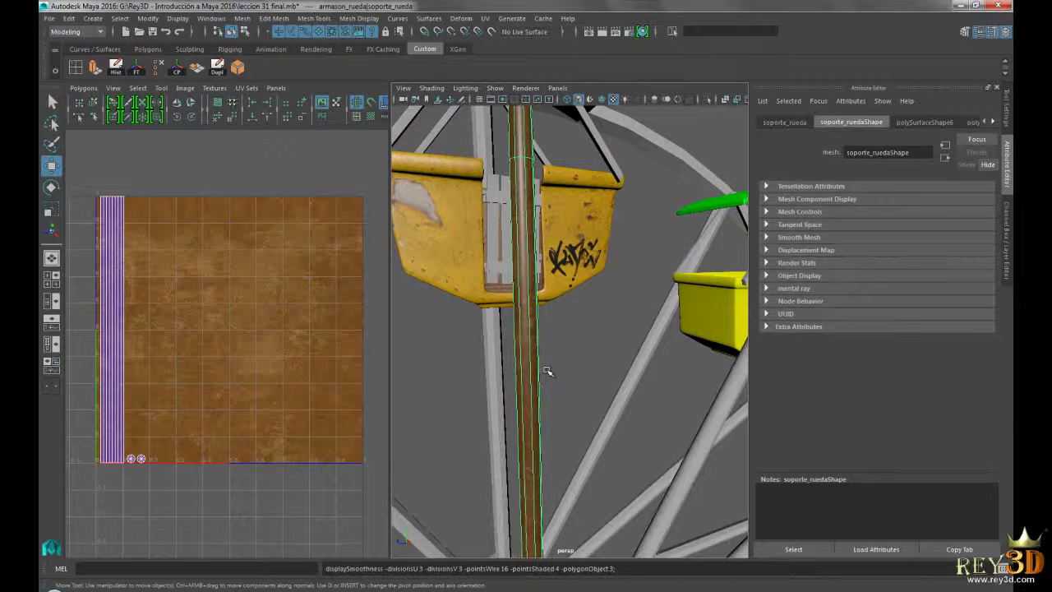
click(548, 372)
Step: Examine the brown metal texture along the smoothed support, and reselect the support to compare it with its UV layout
scroll(575, 396, down, 4)
alt+drag(574, 395, 519, 348)
scroll(664, 435, up, 5)
scroll(636, 425, up, 3)
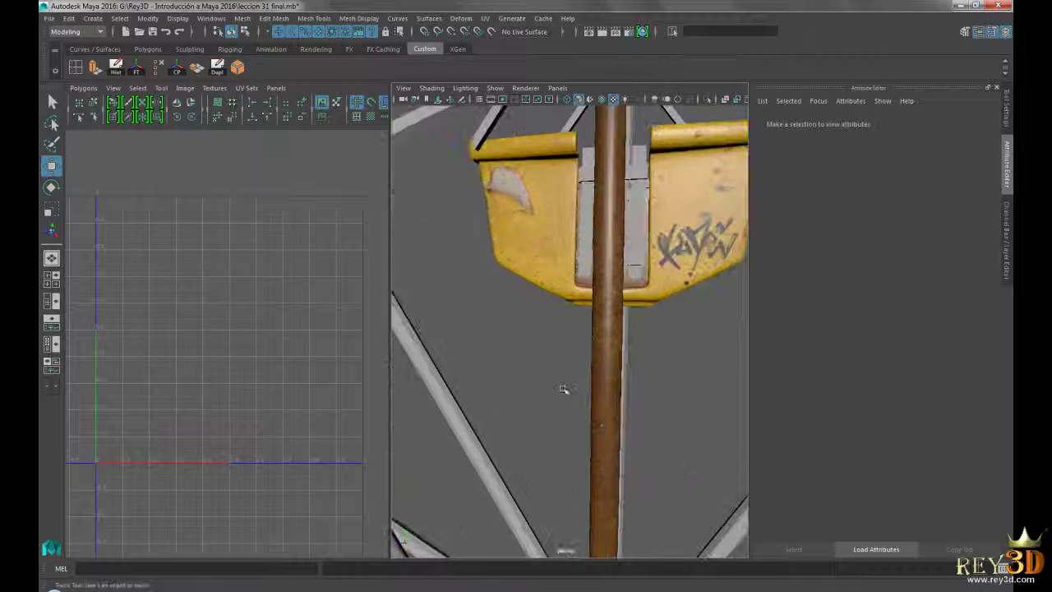
alt+drag(636, 424, 584, 387)
scroll(714, 441, up, 1)
click(515, 320)
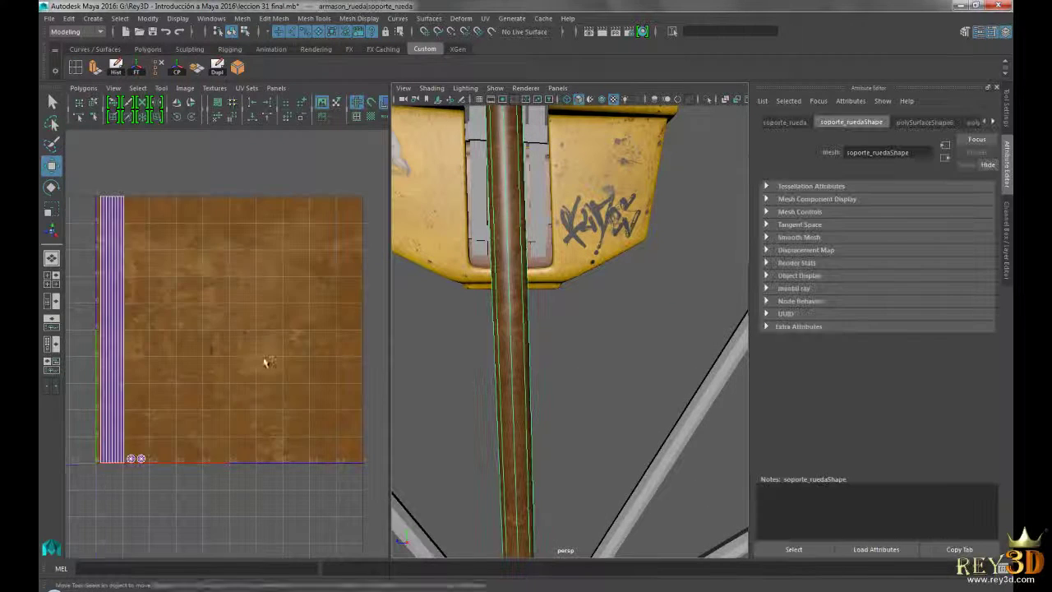
Step: Examine the narrow support shell over the brown metal texture in the UV layout, both up close and as a whole
scroll(337, 370, up, 4)
scroll(290, 339, down, 3)
alt+middle_drag(174, 357, 110, 356)
scroll(247, 352, up, 5)
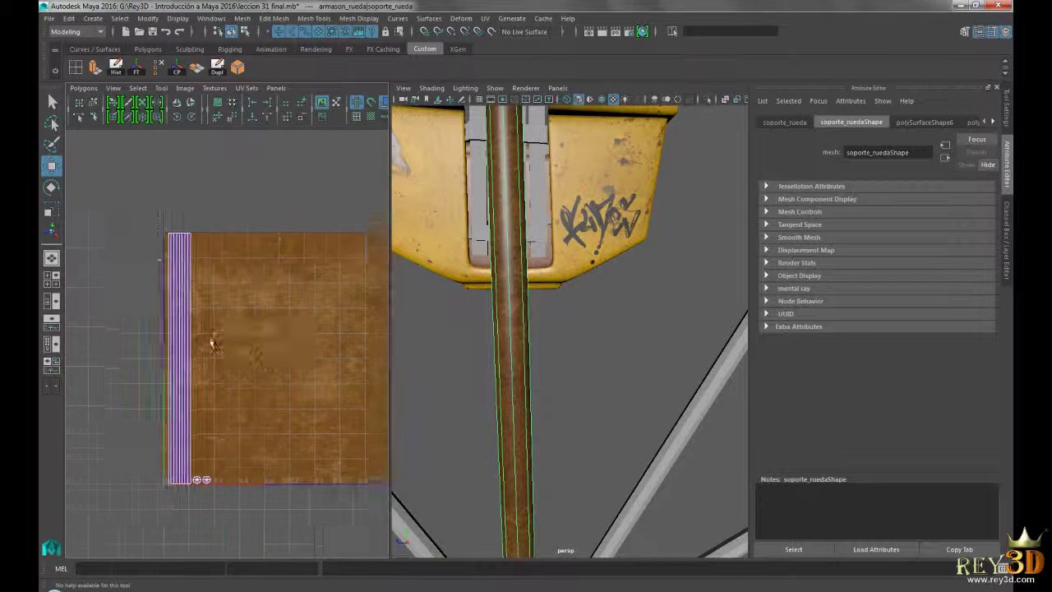
alt+middle_drag(314, 367, 279, 322)
scroll(263, 364, up, 1)
scroll(322, 348, up, 3)
alt+middle_drag(322, 348, 228, 345)
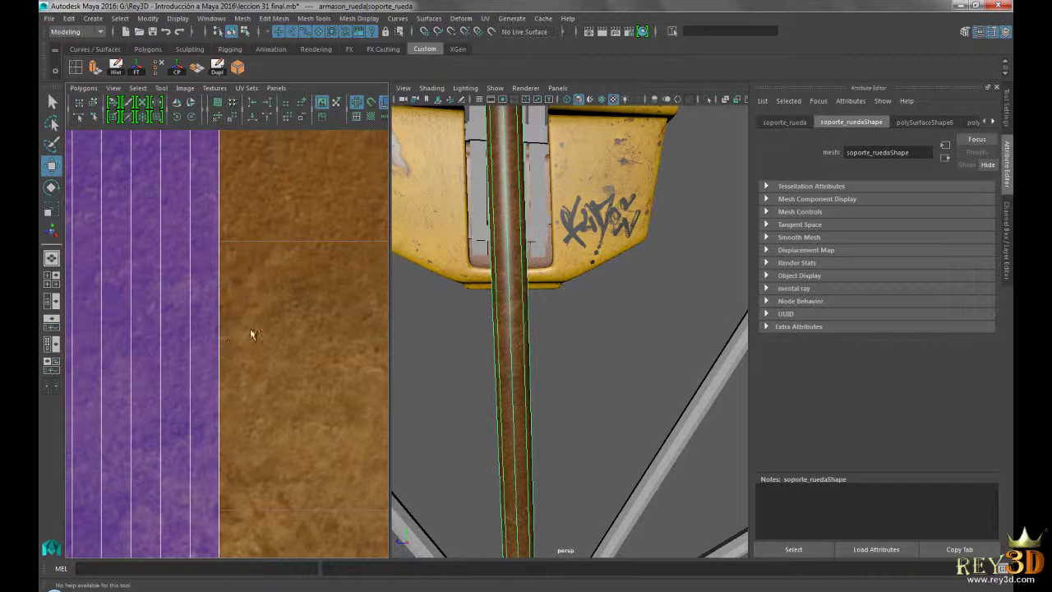
scroll(173, 352, down, 6)
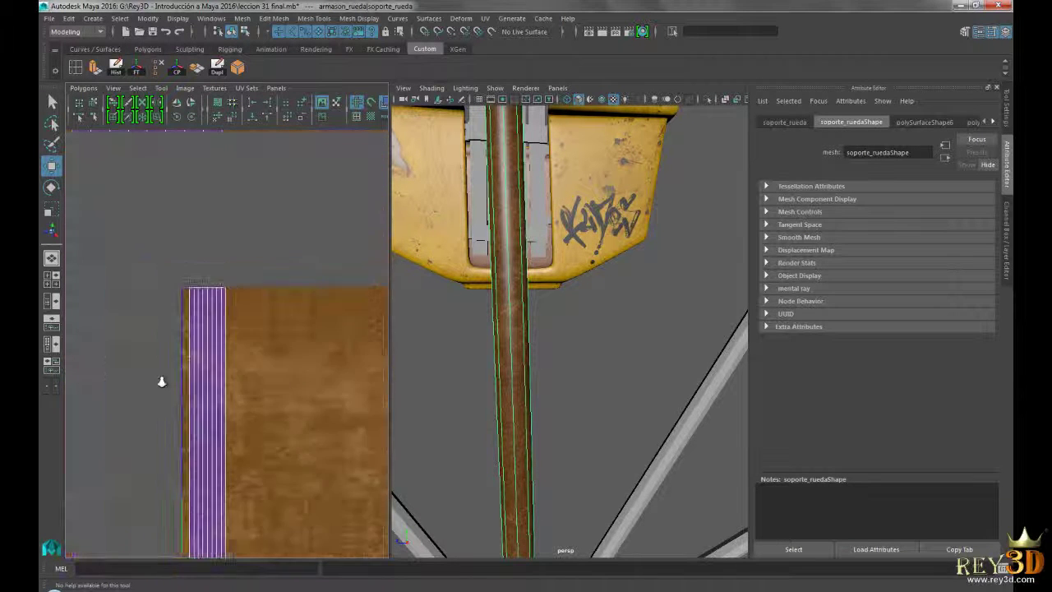
alt+middle_drag(253, 436, 210, 368)
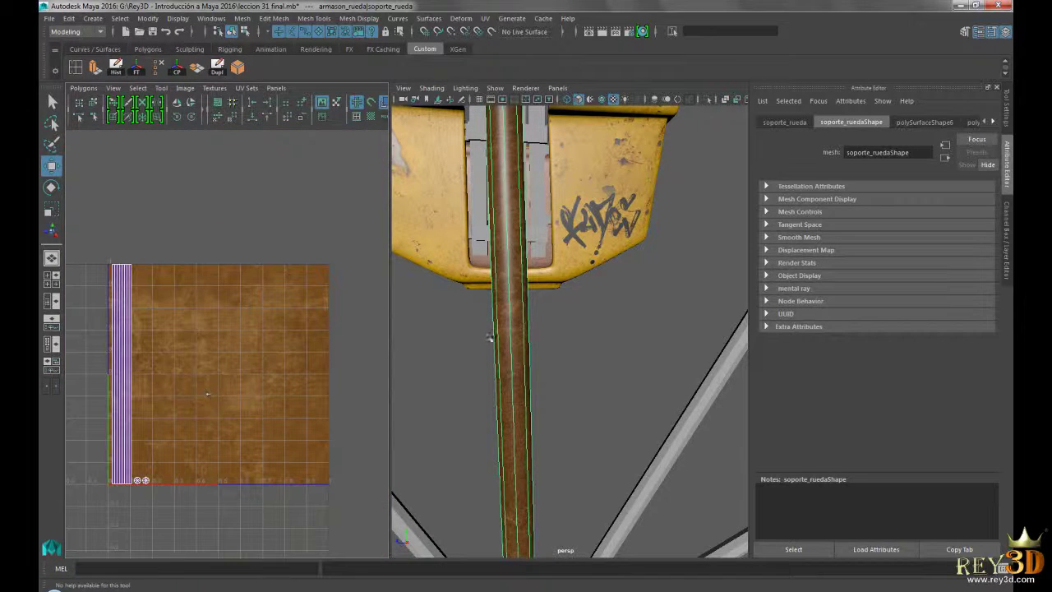
alt+middle_drag(176, 323, 198, 272)
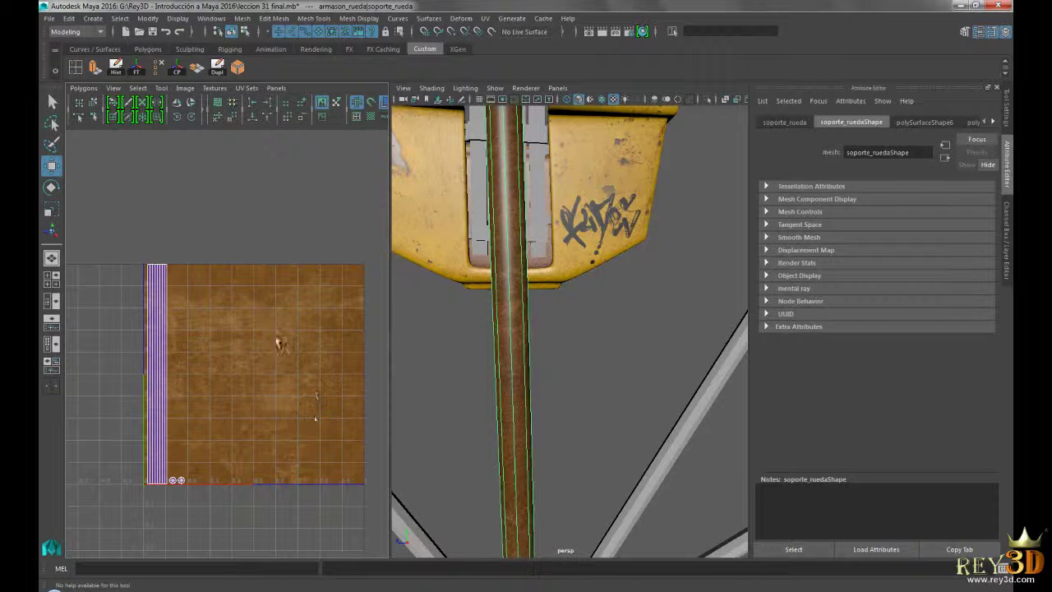
scroll(566, 350, up, 3)
scroll(297, 358, up, 4)
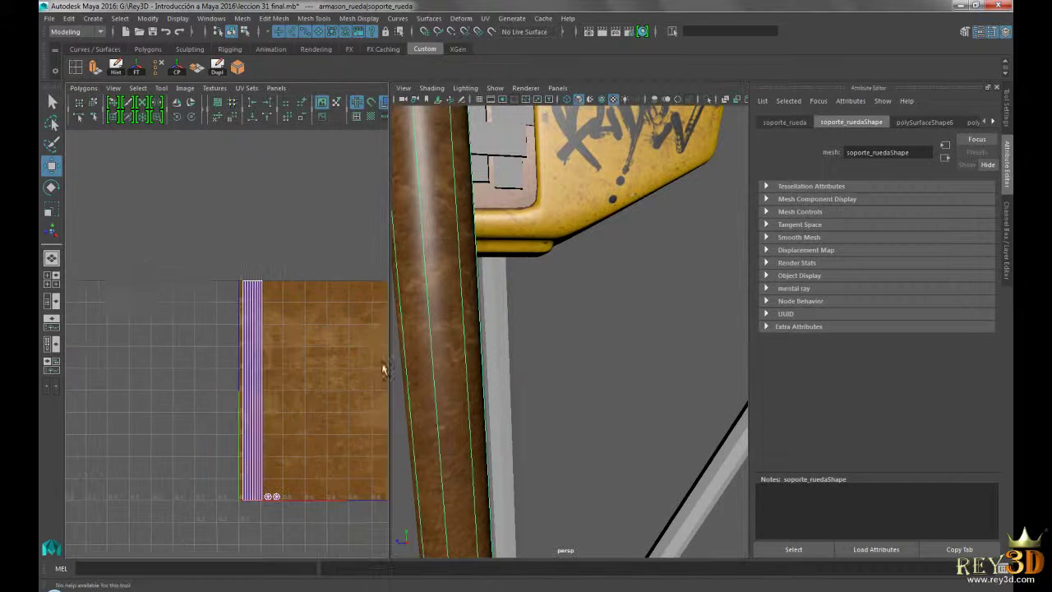
scroll(294, 351, up, 4)
alt+middle_drag(305, 341, 275, 399)
scroll(229, 298, up, 2)
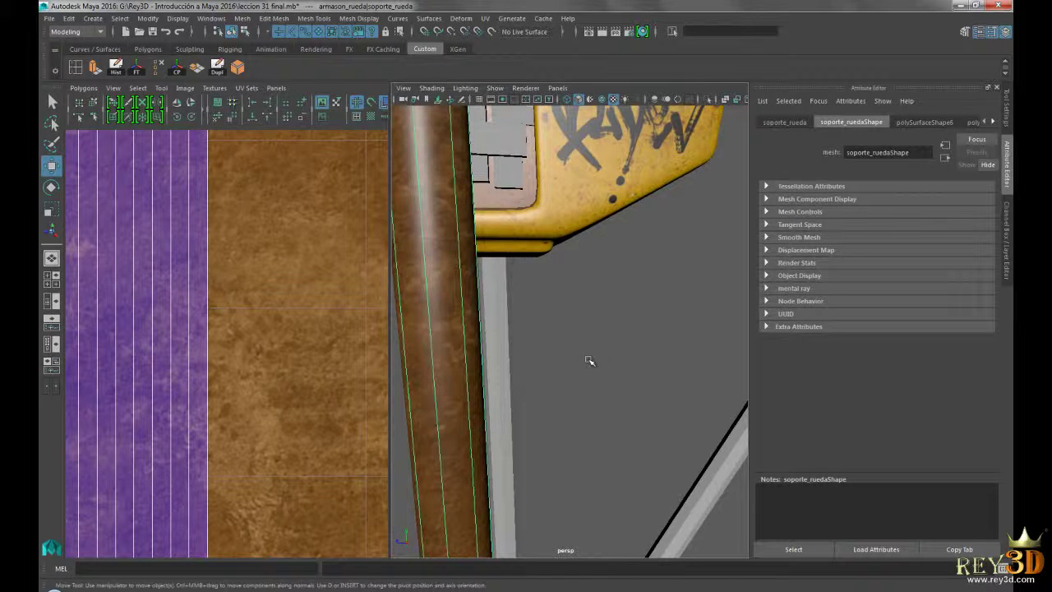
Step: Check the brown texture on the support near the cabin without its selection highlight, and reselect the support
alt+drag(587, 359, 594, 348)
scroll(597, 356, up, 2)
scroll(608, 362, down, 3)
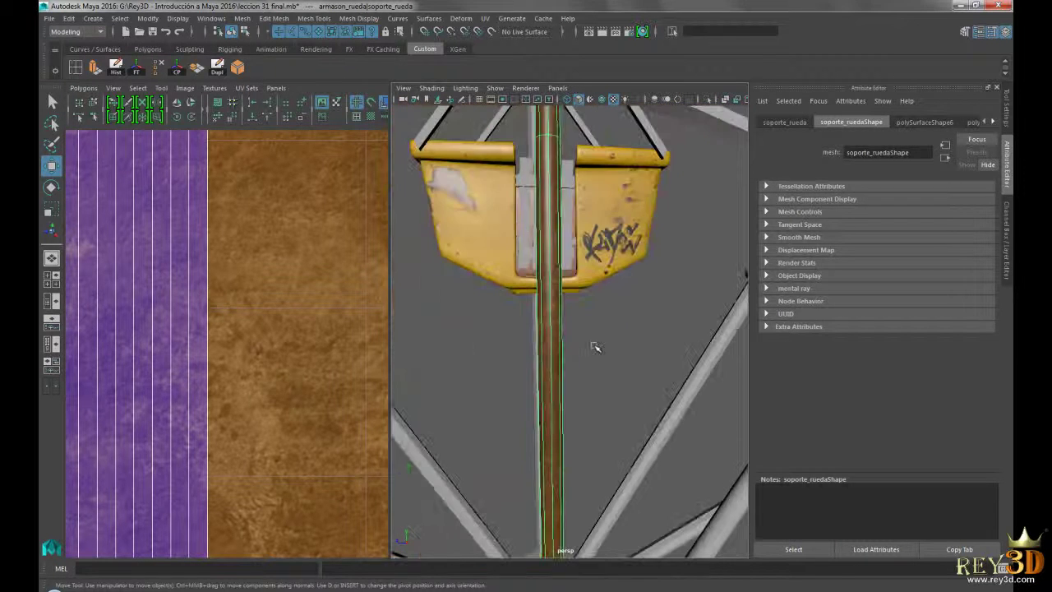
click(600, 331)
scroll(646, 364, up, 4)
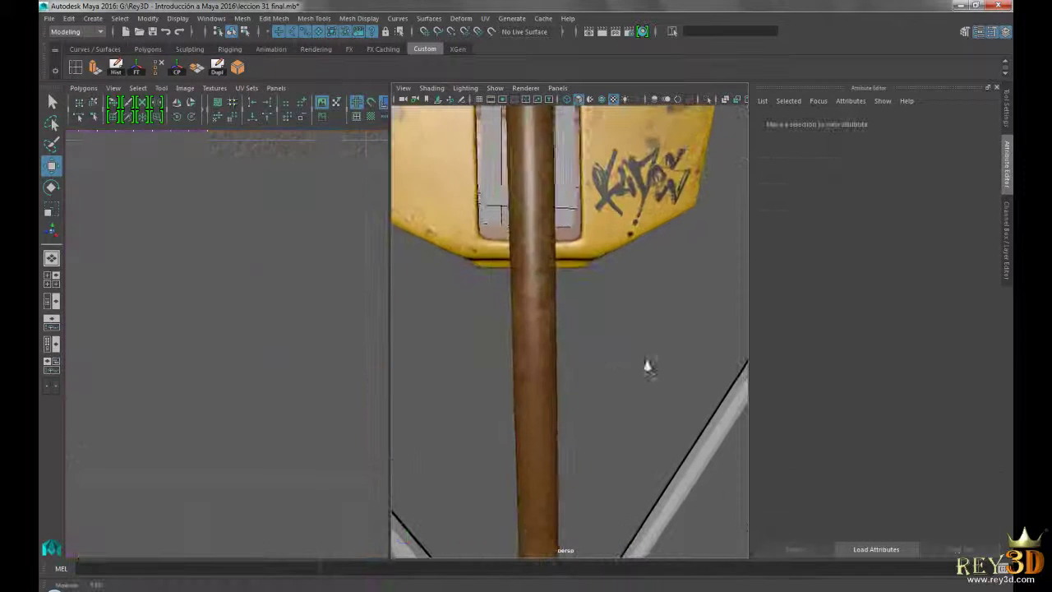
click(535, 335)
scroll(307, 380, down, 3)
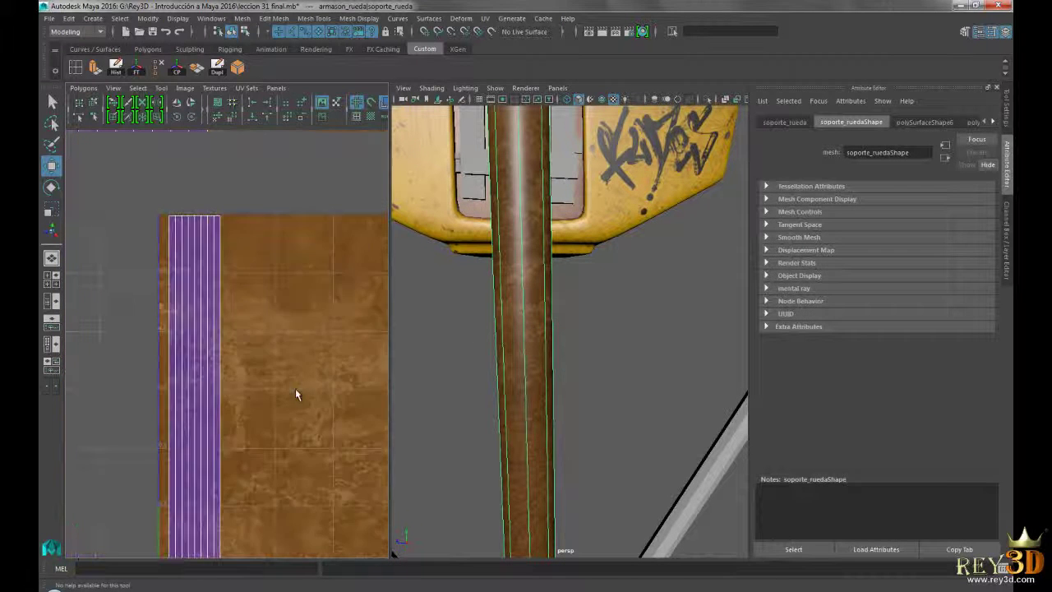
Step: Select all UVs of the support's long shell and move it sideways to the middle of the brown metal texture
scroll(222, 382, down, 5)
alt+middle_drag(244, 416, 185, 399)
right_drag(183, 317, 218, 318)
drag(115, 274, 149, 292)
ctrl+right_drag(229, 265, 249, 258)
drag(251, 391, 529, 390)
Step: Scale the shell horizontally to about three quarters of the texture's width, and return to object mode with the support selected
key(r)
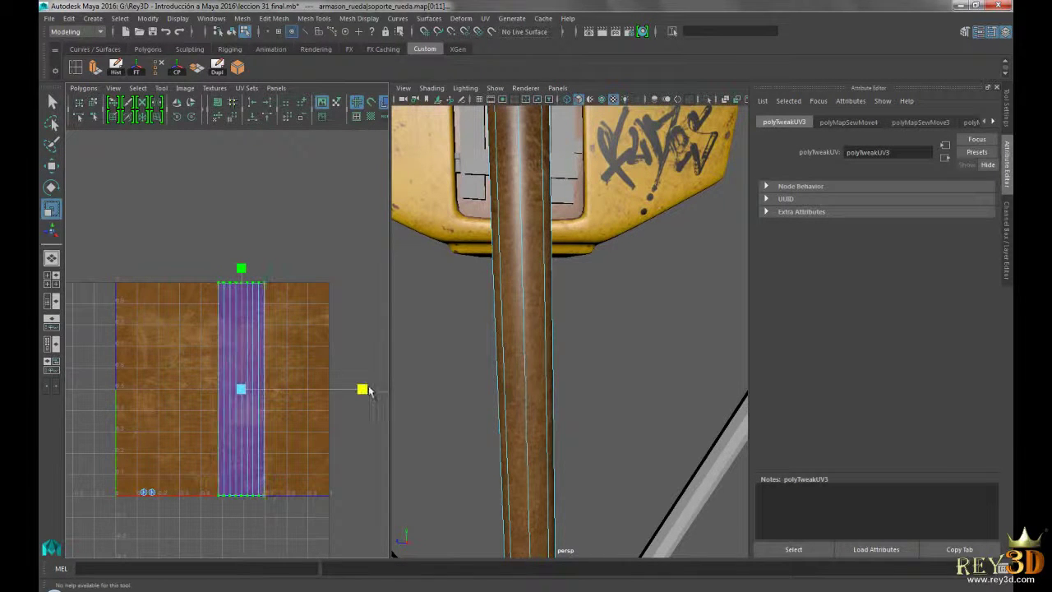
drag(369, 392, 559, 392)
mouse_move(365, 397)
mouse_down()
mouse_move(406, 392)
mouse_move(369, 392)
mouse_up()
key(w)
click(337, 251)
key(F8)
click(545, 311)
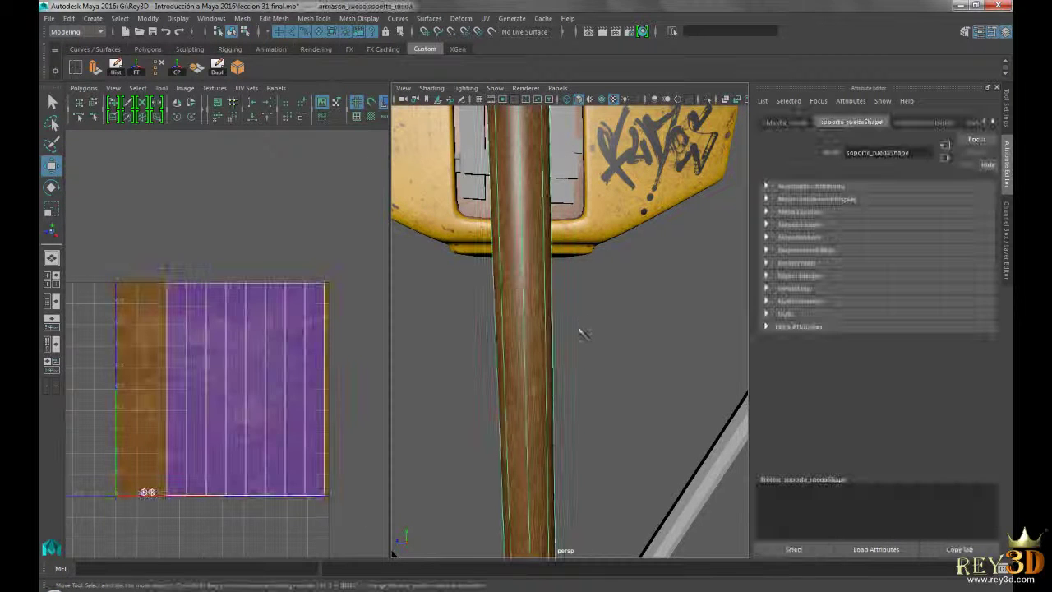
Step: Clear the selection and inspect the texture's grain and seam along the support from close up and several angles
click(585, 337)
alt+drag(585, 337, 475, 359)
alt+right_drag(593, 366, 479, 387)
alt+drag(479, 386, 610, 449)
alt+right_drag(607, 418, 580, 403)
alt+drag(580, 404, 585, 387)
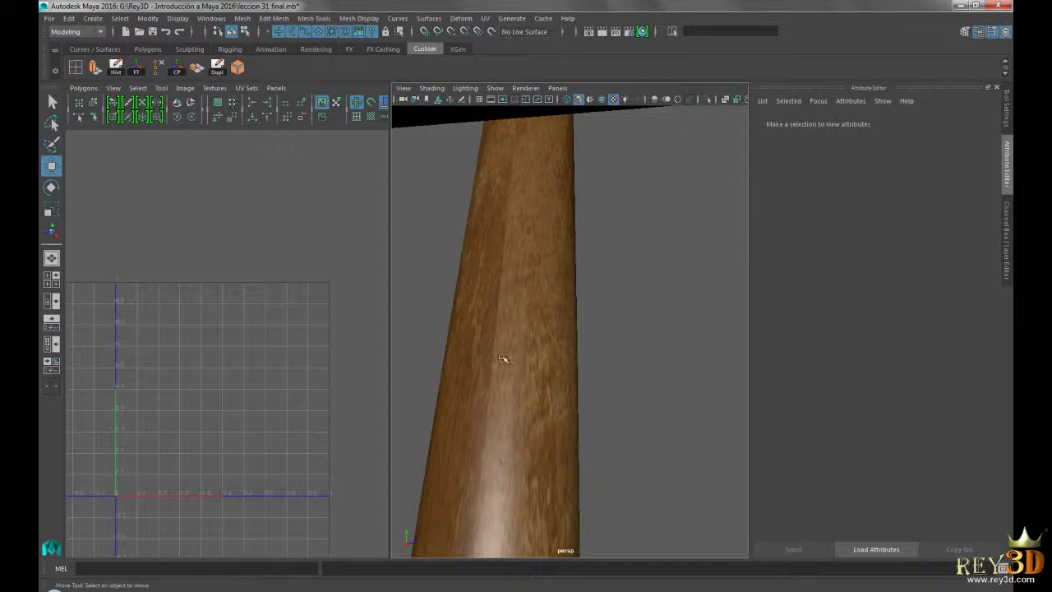
alt+drag(635, 274, 616, 408)
Step: Compare the textured support's UV layout with those of the neighbouring untextured supports by selecting them in turn
click(617, 408)
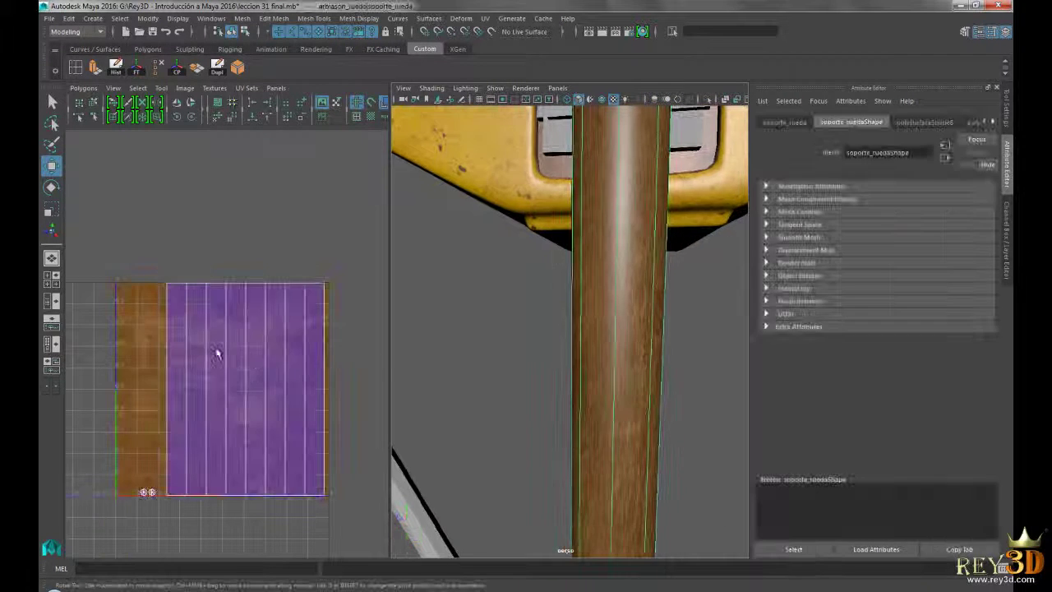
scroll(535, 422, down, 10)
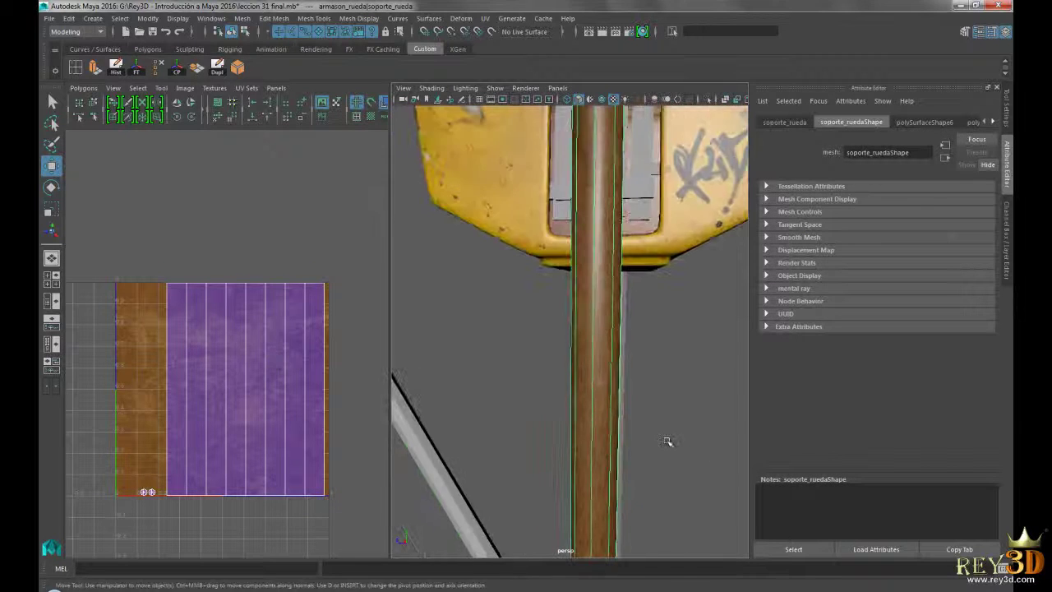
alt+drag(644, 425, 583, 383)
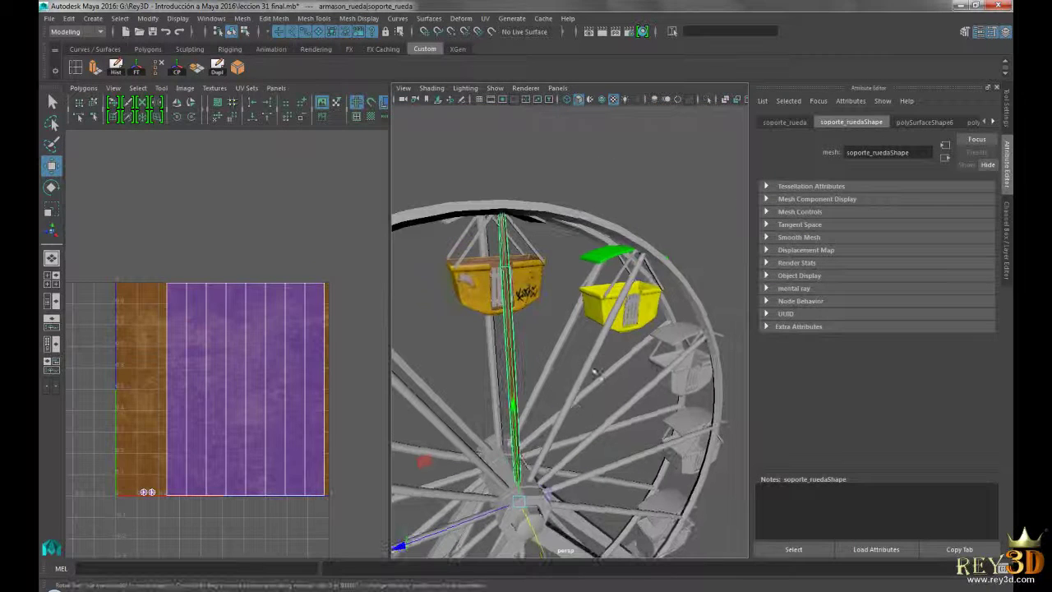
click(594, 371)
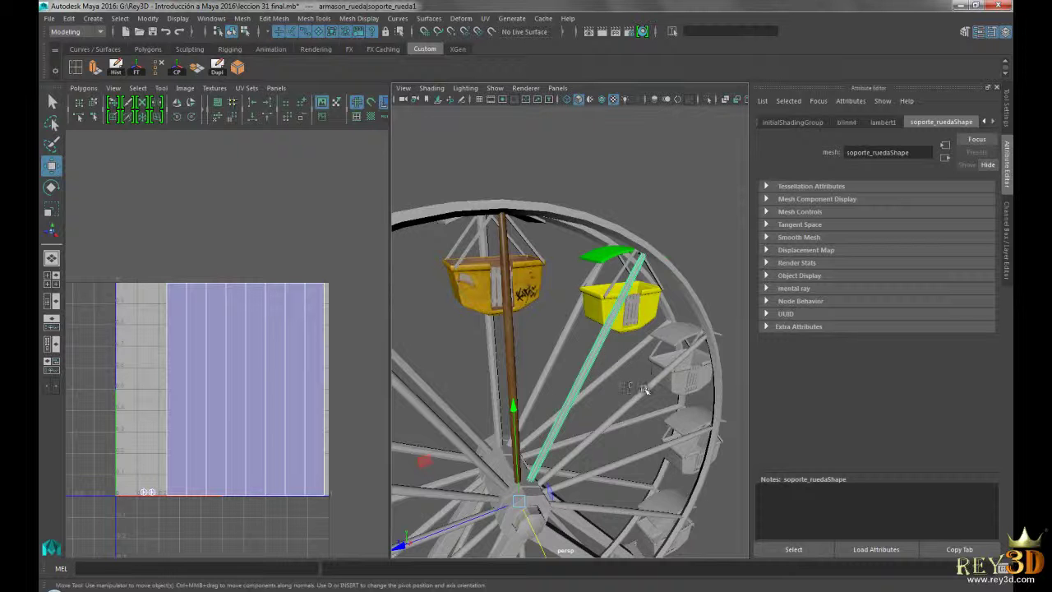
click(510, 336)
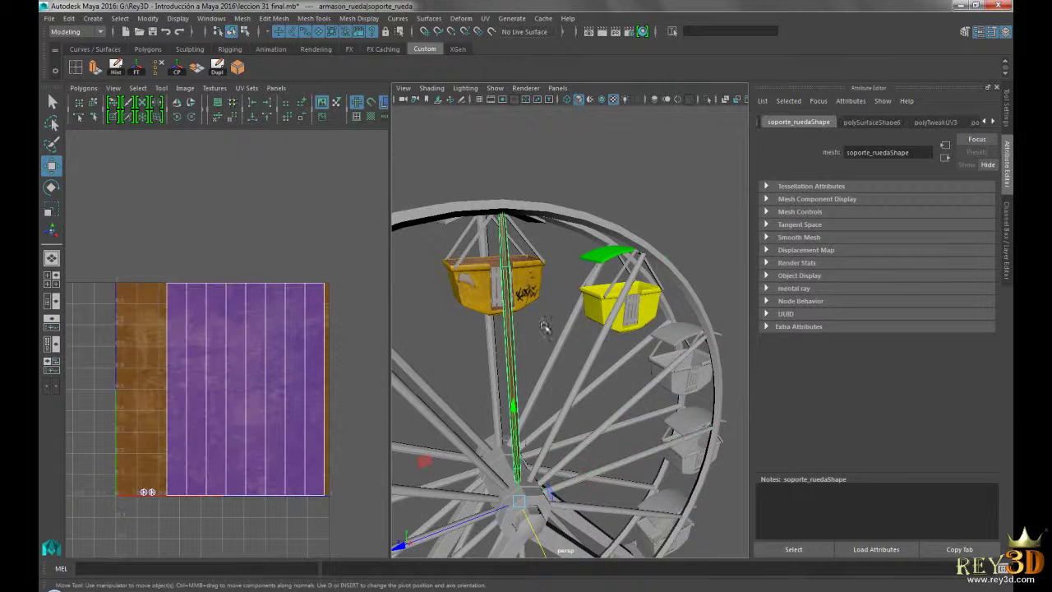
alt+drag(573, 413, 564, 385)
click(628, 442)
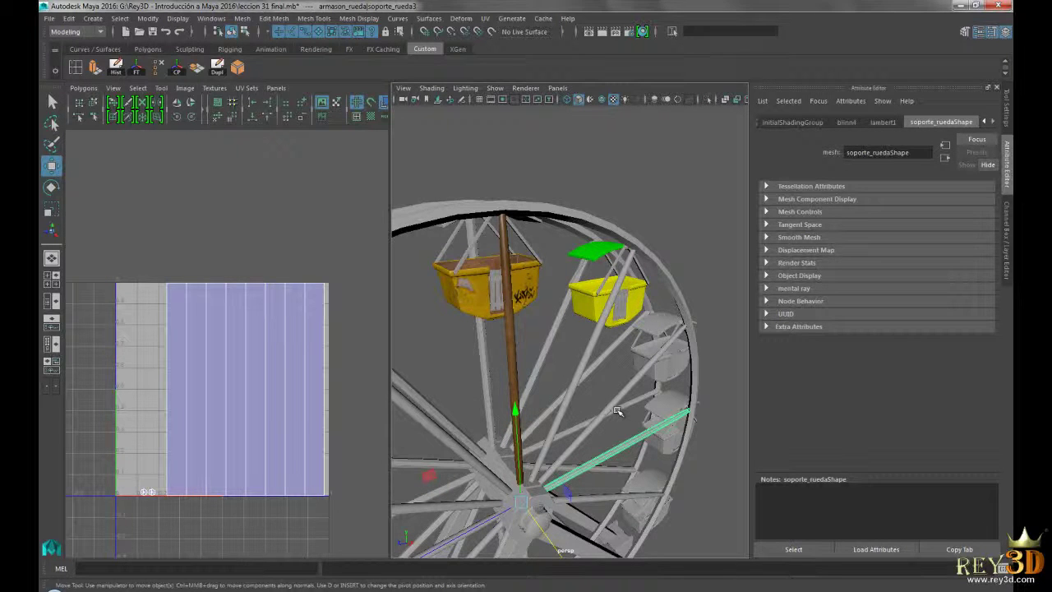
alt+drag(570, 413, 556, 375)
click(511, 343)
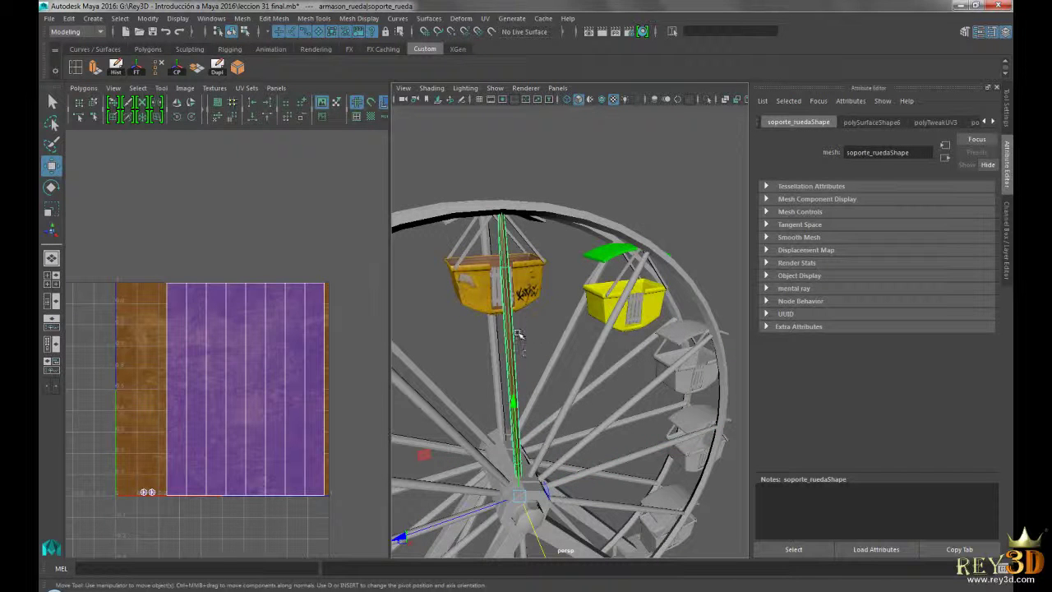
click(594, 371)
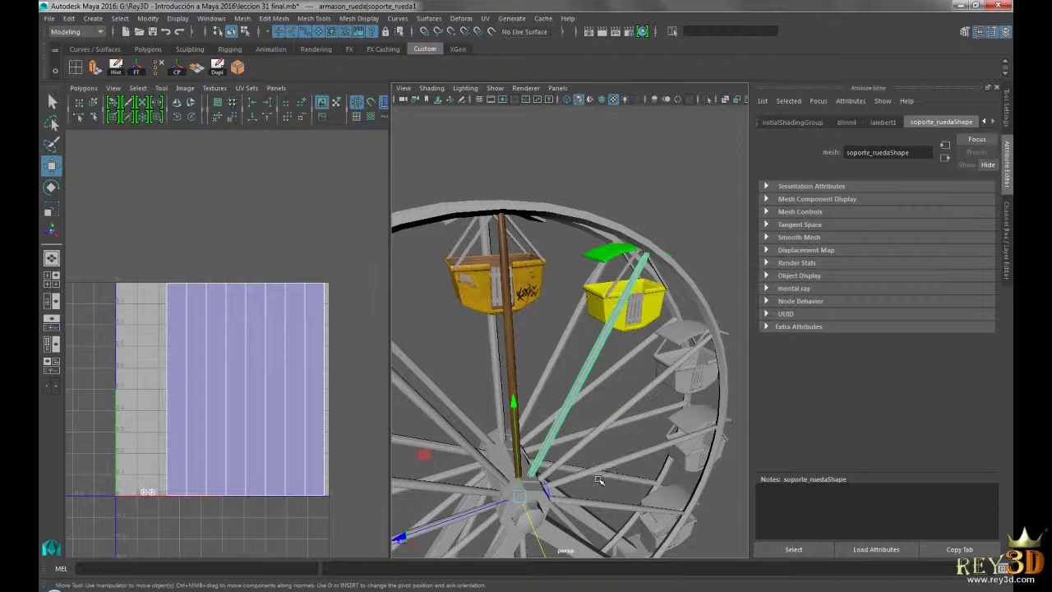
alt+drag(547, 430, 518, 362)
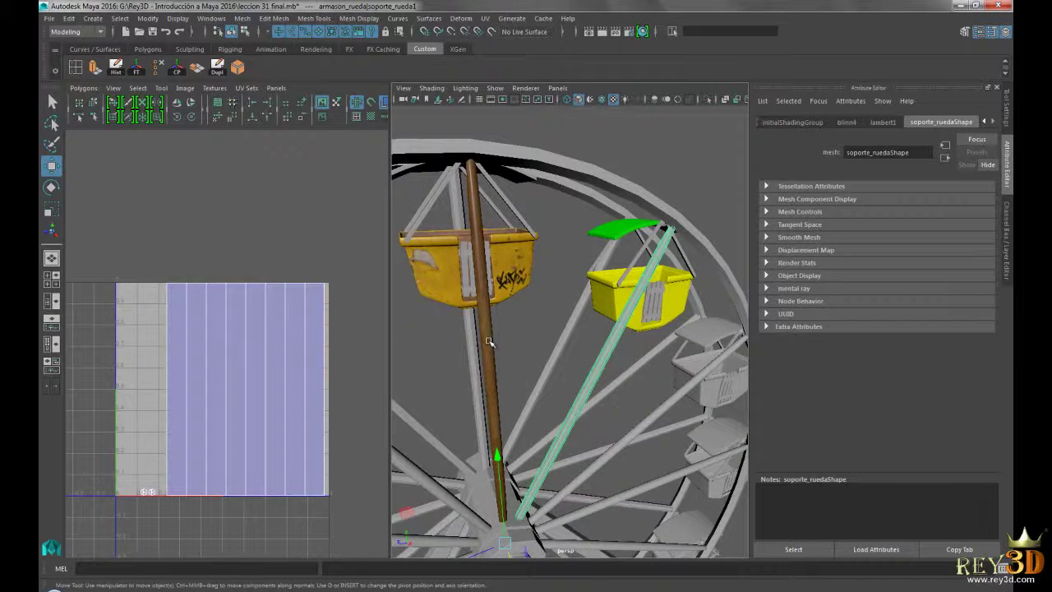
Step: Open the material attributes of the brown textured support and rename its Blinn material as soporte1
click(490, 344)
right_drag(484, 332, 494, 533)
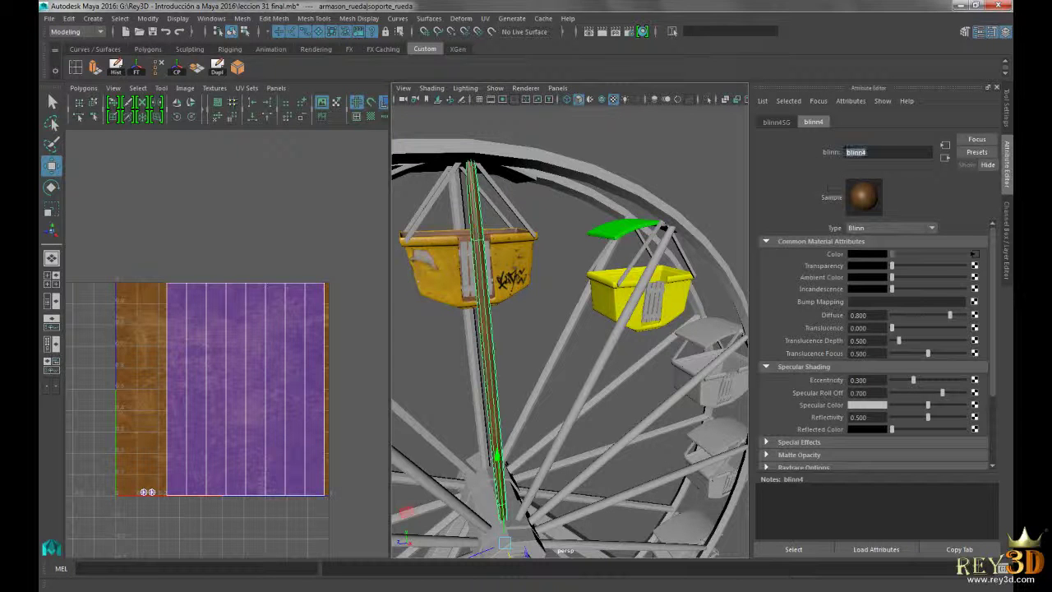
text(soporte1)
key(Return)
Step: Select all the remaining untextured supports on the front side of the wheel together
mouse_move(594, 376)
alt+mouse_down()
mouse_move(567, 386)
mouse_move(588, 394)
alt+mouse_up()
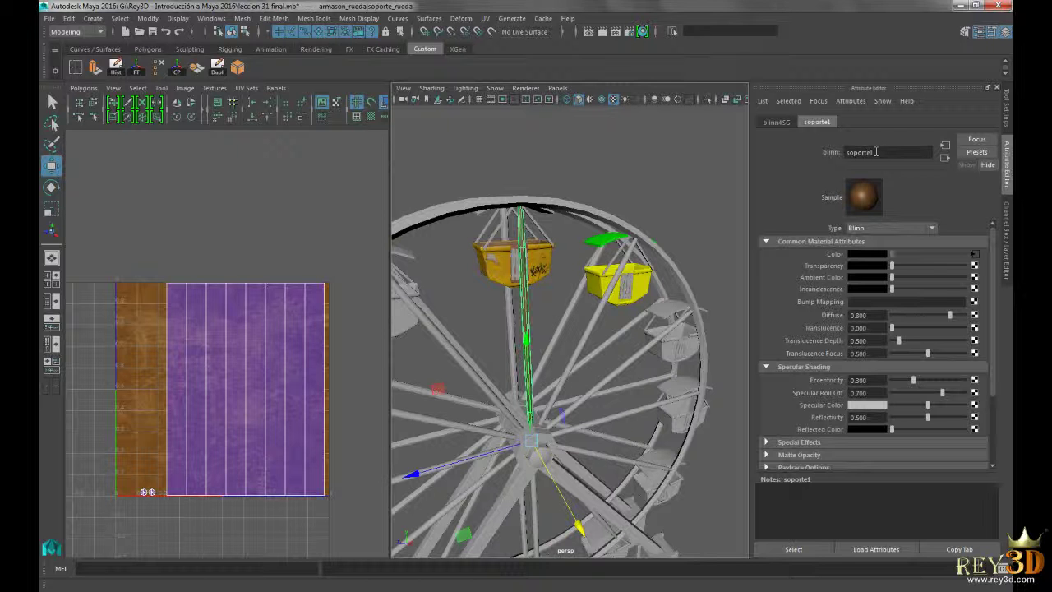
alt+drag(567, 349, 616, 357)
click(581, 320)
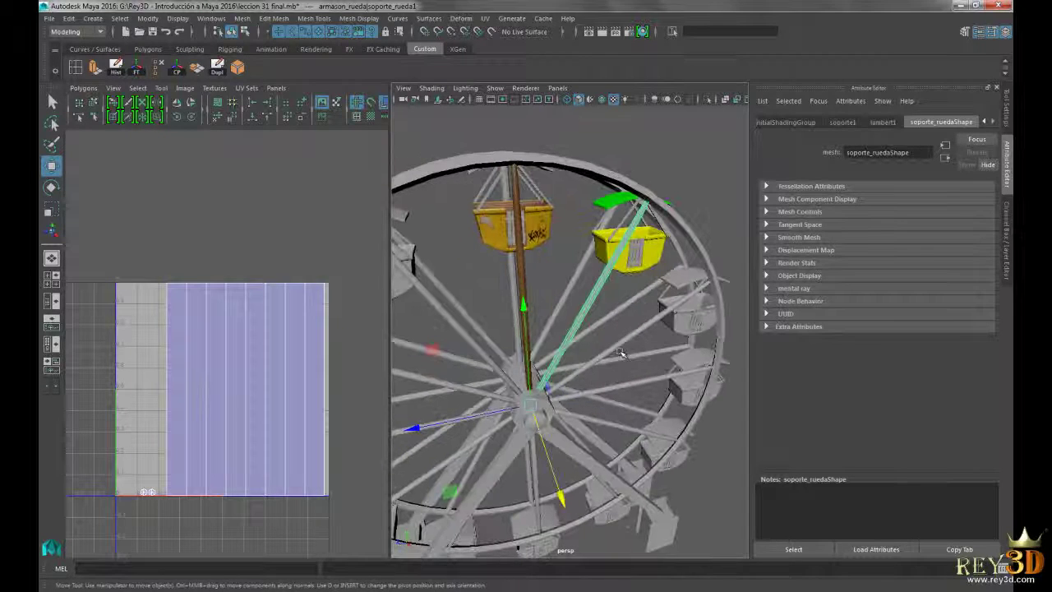
click(625, 440)
mouse_move(624, 441)
alt+mouse_down()
mouse_move(651, 427)
mouse_move(603, 437)
mouse_move(627, 427)
alt+mouse_up()
mouse_move(620, 430)
alt+mouse_down()
mouse_move(597, 443)
mouse_move(460, 394)
mouse_move(566, 338)
mouse_move(530, 411)
mouse_move(520, 495)
mouse_move(501, 493)
mouse_move(552, 396)
mouse_move(546, 444)
mouse_move(614, 433)
alt+mouse_up()
click(539, 322)
shift+click(538, 395)
alt+drag(644, 491, 519, 347)
alt+right_drag(519, 347, 700, 428)
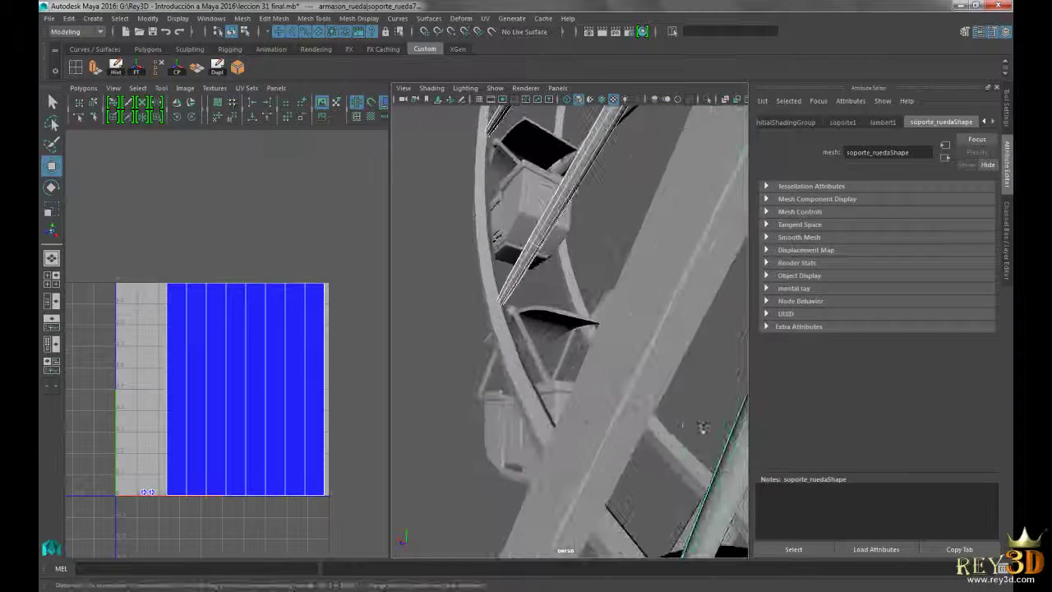
alt+drag(699, 427, 576, 403)
alt+right_drag(575, 402, 526, 378)
alt+drag(526, 378, 593, 368)
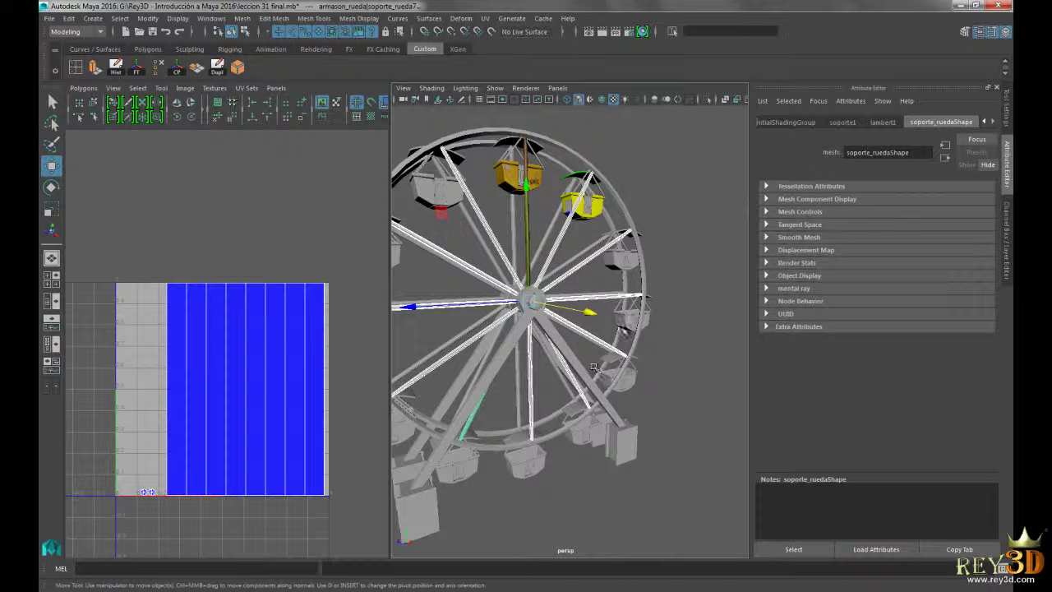
Step: Assign the existing soporte1 material to the selected front supports and clear the selection
right_click(679, 233)
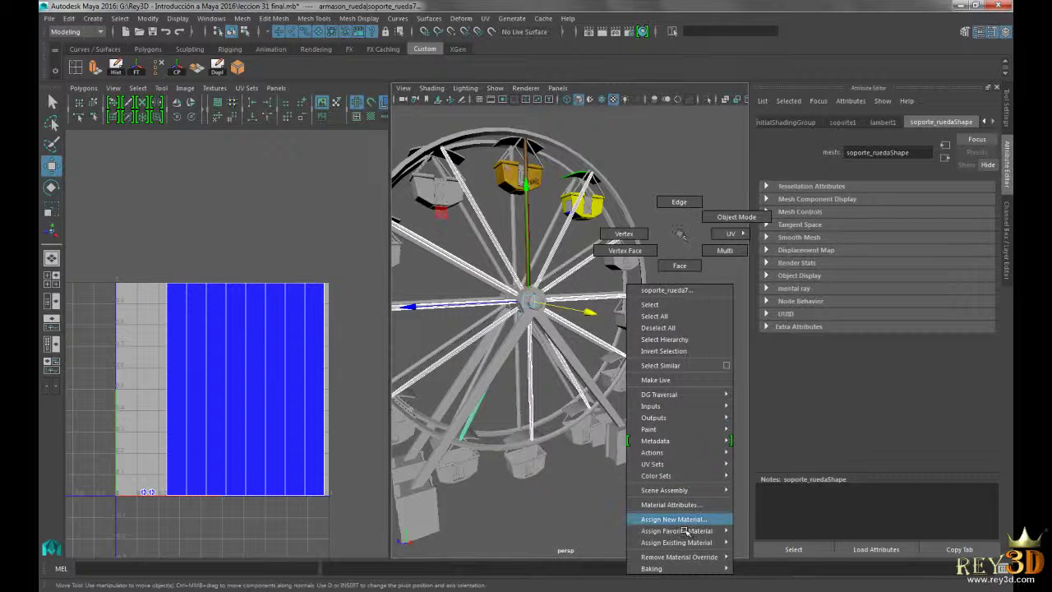
mouse_move(704, 544)
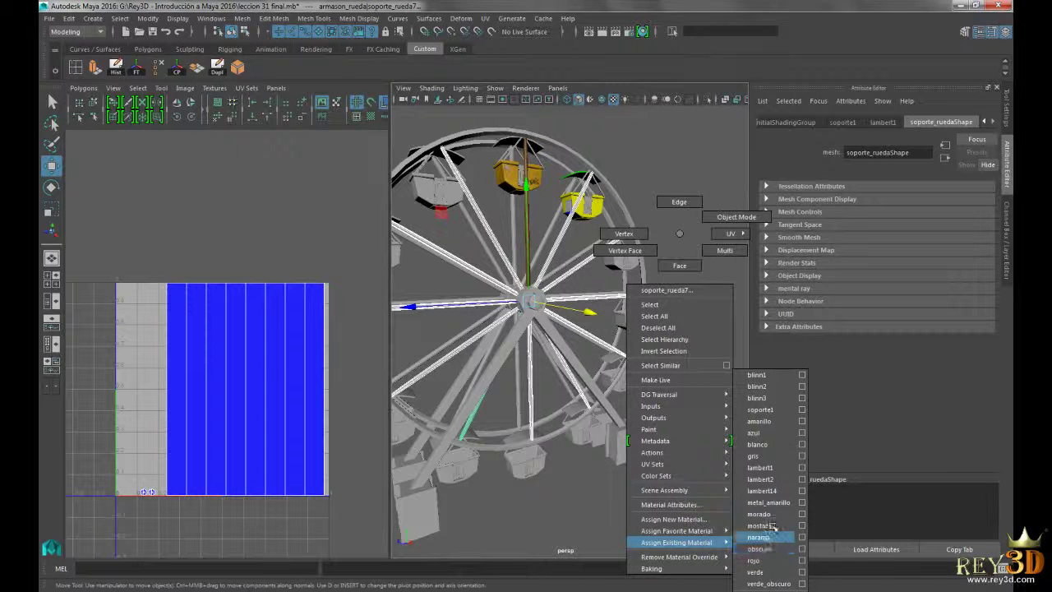
click(760, 410)
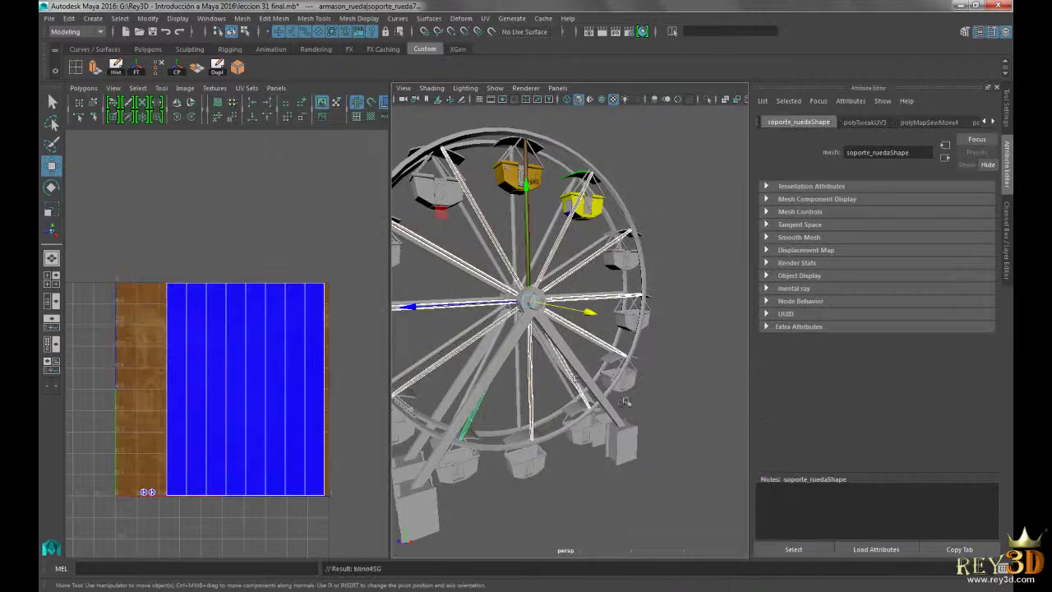
click(646, 232)
Step: Enlarge the perspective view to full size and examine the brown supports around the whole ferris wheel from both sides
mouse_move(631, 309)
alt+mouse_down()
mouse_move(526, 307)
mouse_move(621, 299)
alt+mouse_up()
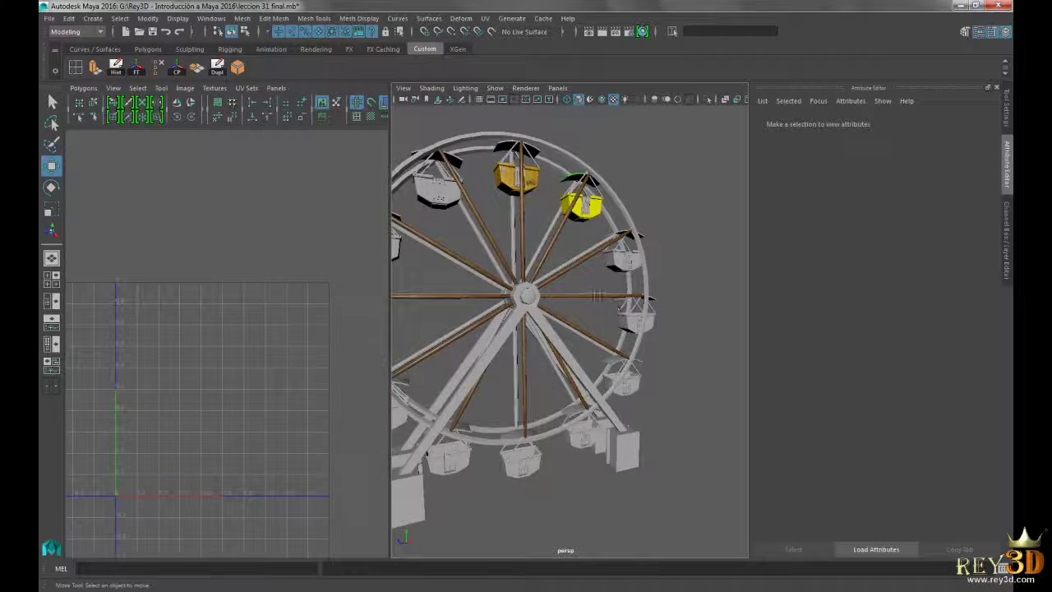
alt+middle_drag(551, 265, 599, 279)
mouse_move(599, 279)
alt+mouse_down()
mouse_move(588, 284)
mouse_move(595, 289)
alt+mouse_up()
key(space)
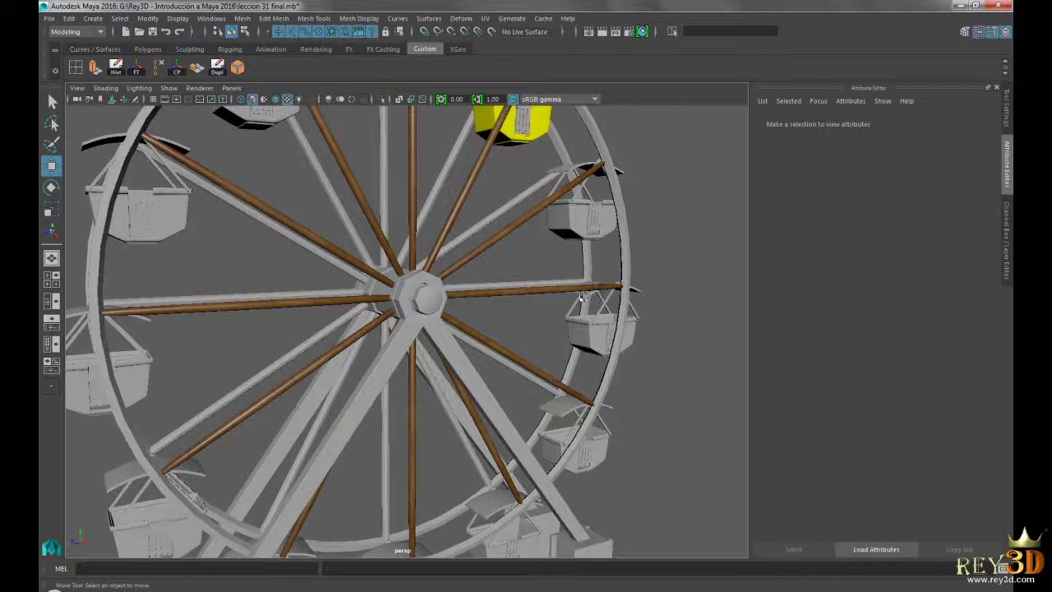
scroll(441, 308, down, 8)
alt+drag(441, 309, 510, 266)
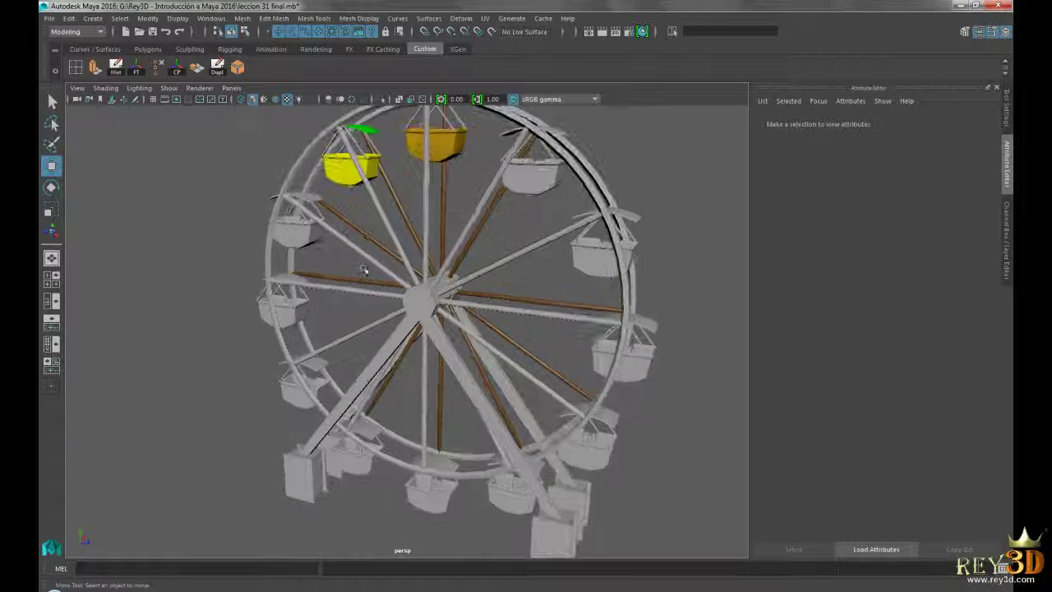
alt+drag(616, 296, 465, 278)
alt+middle_drag(465, 278, 493, 329)
alt+right_drag(493, 329, 361, 319)
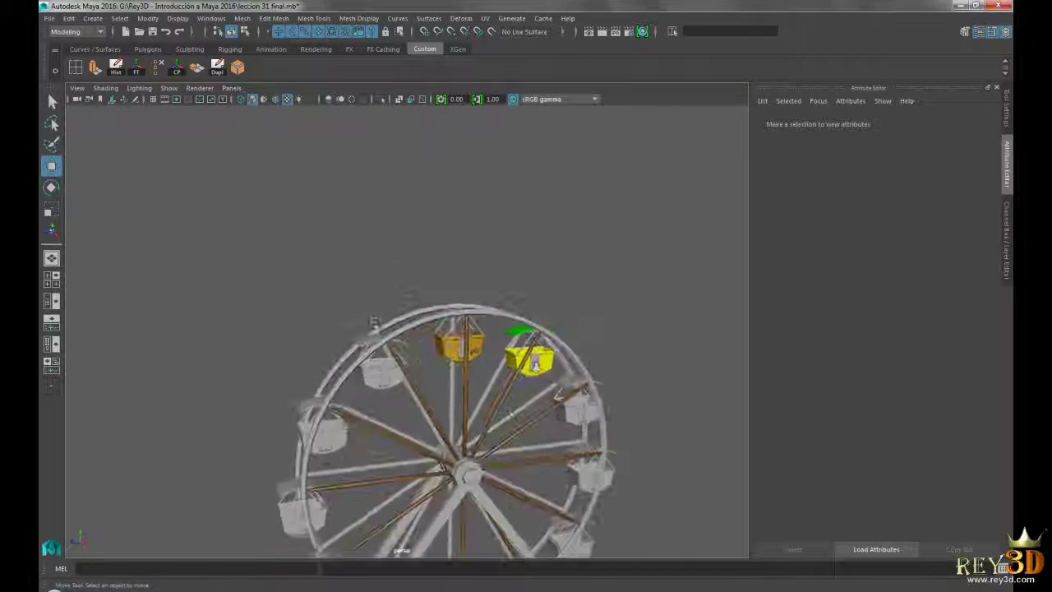
alt+drag(361, 318, 536, 335)
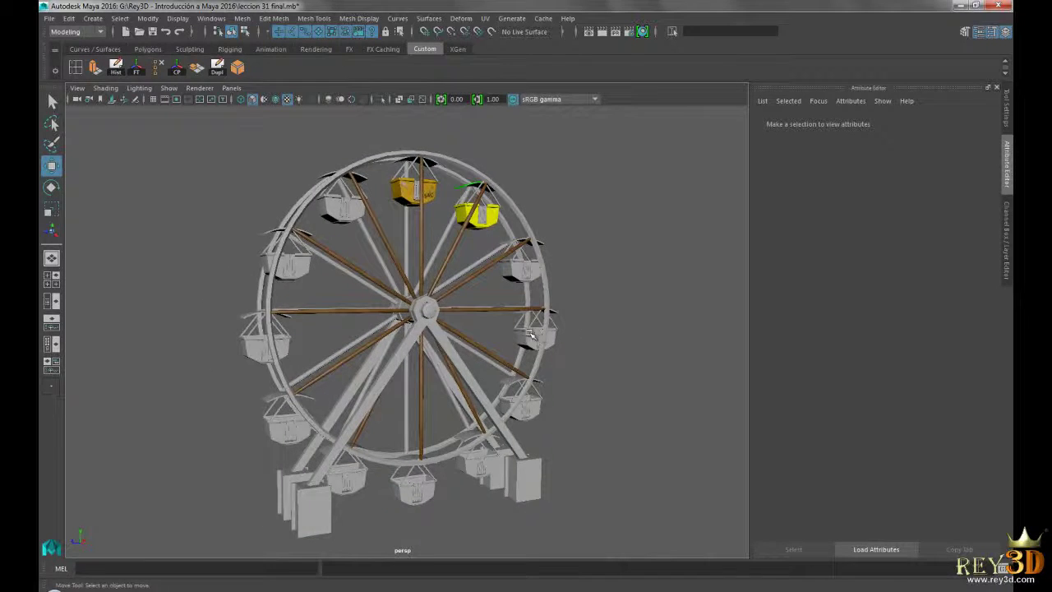
Step: Select the vertical support in front of the orange cabin and turn off its smooth mesh preview
alt+right_drag(495, 261, 549, 272)
alt+middle_drag(465, 123, 446, 307)
alt+right_drag(446, 308, 424, 214)
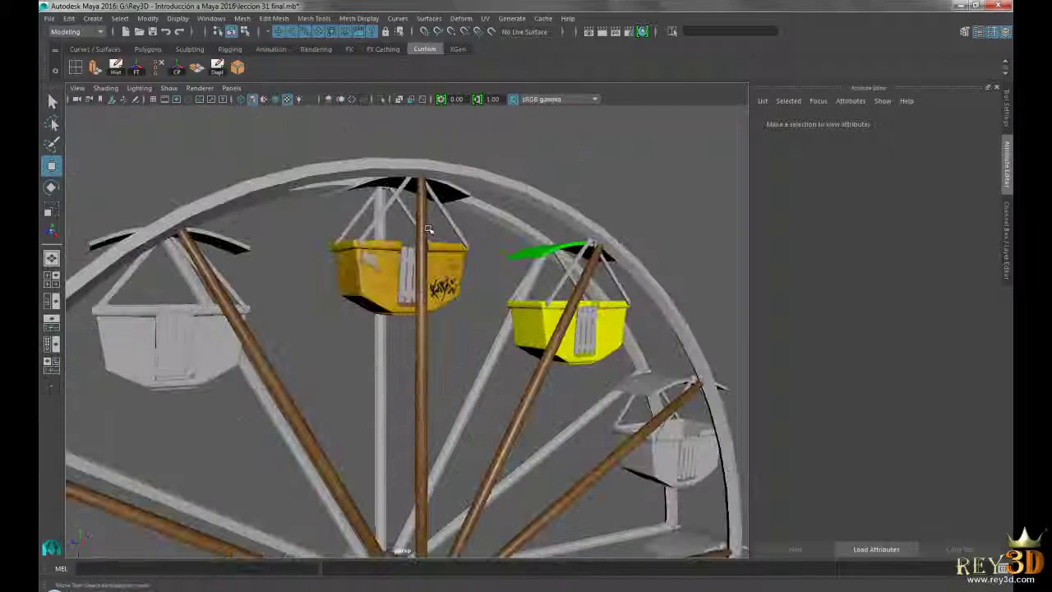
click(423, 213)
alt+middle_drag(423, 214, 444, 366)
alt+right_drag(443, 365, 563, 439)
alt+middle_drag(564, 438, 509, 362)
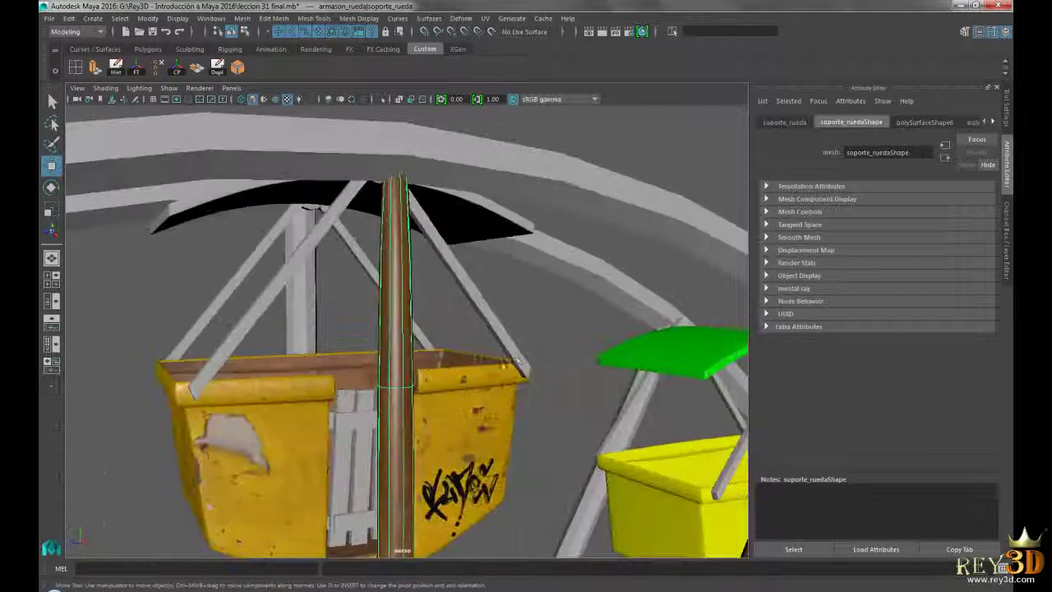
alt+right_drag(503, 295, 454, 320)
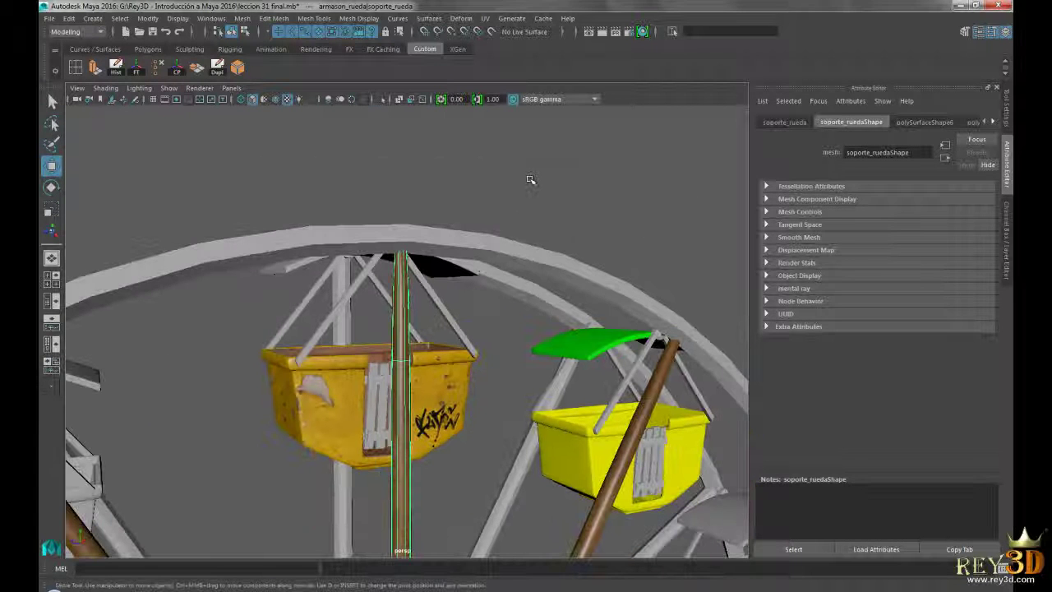
click(530, 180)
click(409, 262)
scroll(411, 271, up, 4)
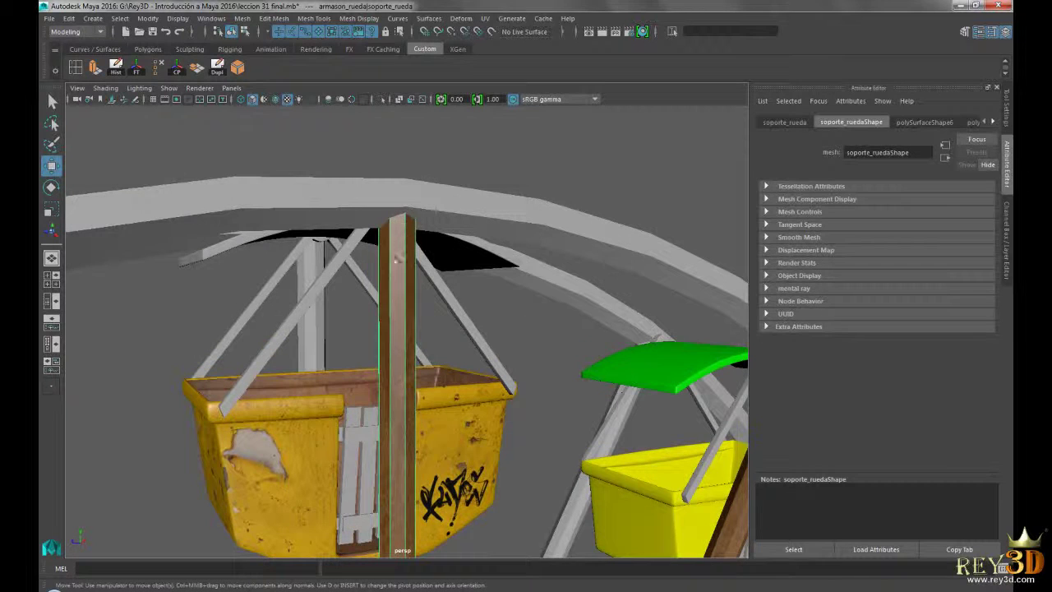
Step: Insert an edge loop close to the upper end of the support, return to object selection and turn smooth preview back on
shift+right_click(399, 258)
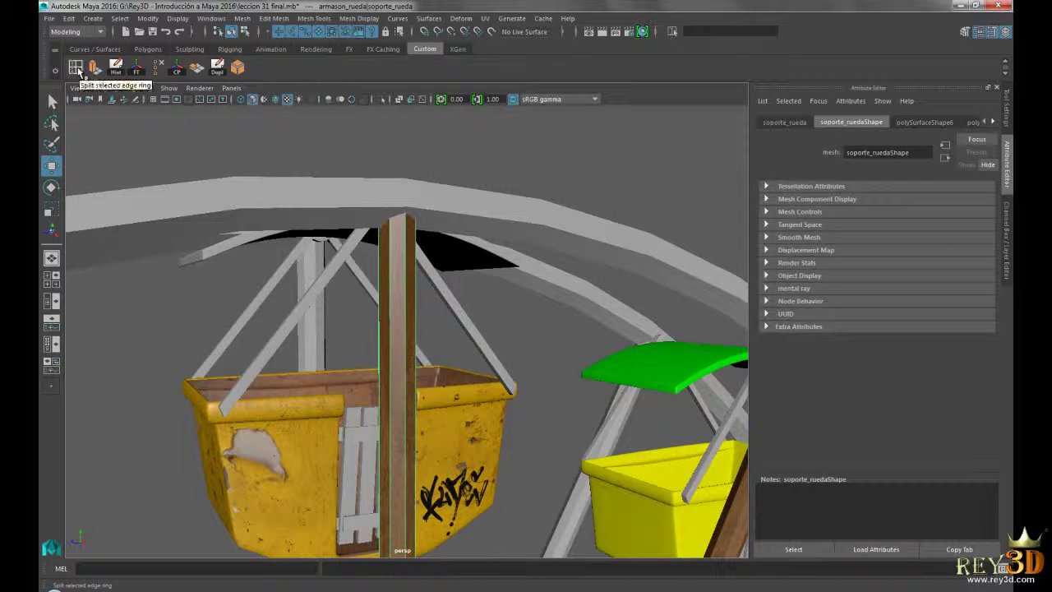
click(76, 69)
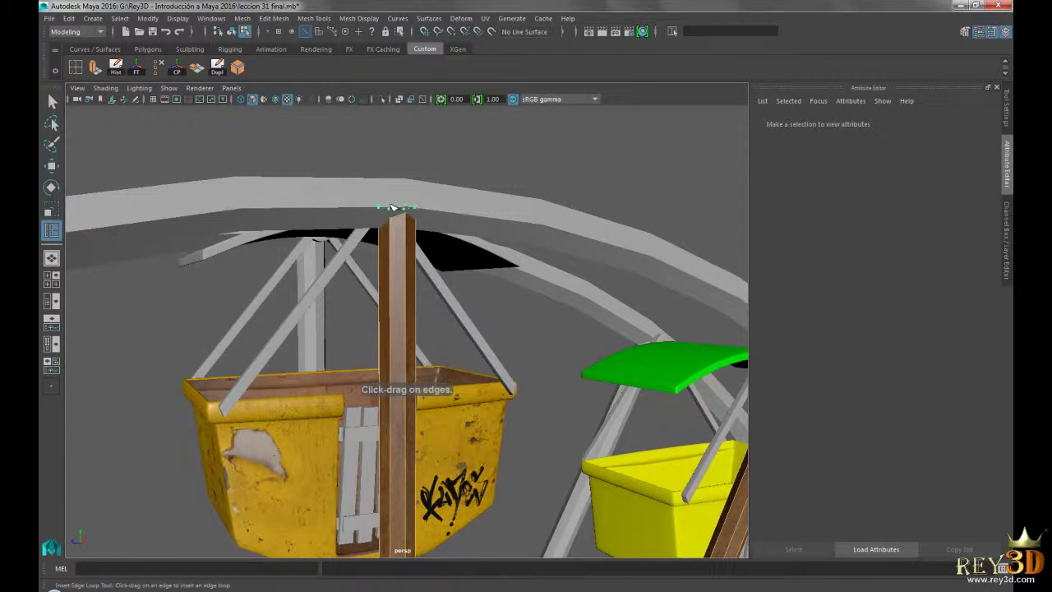
click(392, 214)
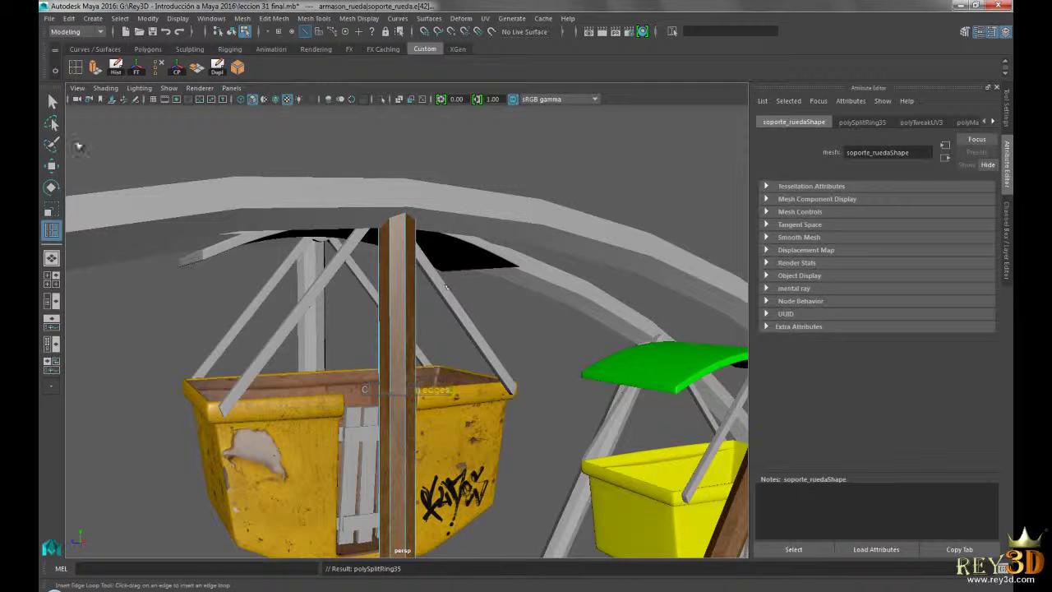
click(51, 100)
right_drag(395, 296, 436, 248)
click(488, 323)
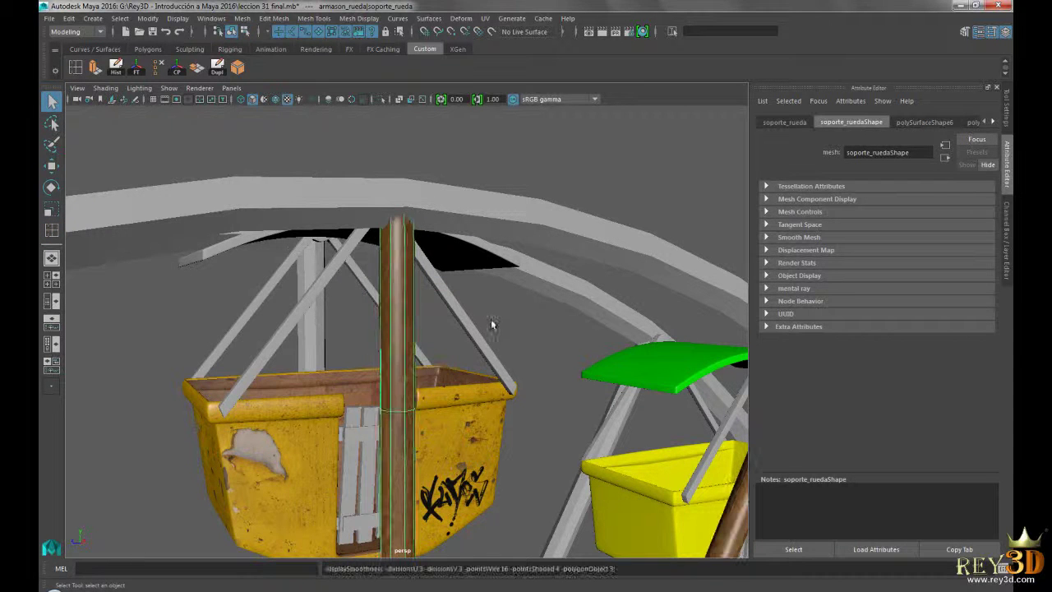
Step: Clear the selection and examine the upper ends of the smoothed supports and where they meet the central hub
scroll(504, 257, down, 3)
scroll(505, 257, up, 2)
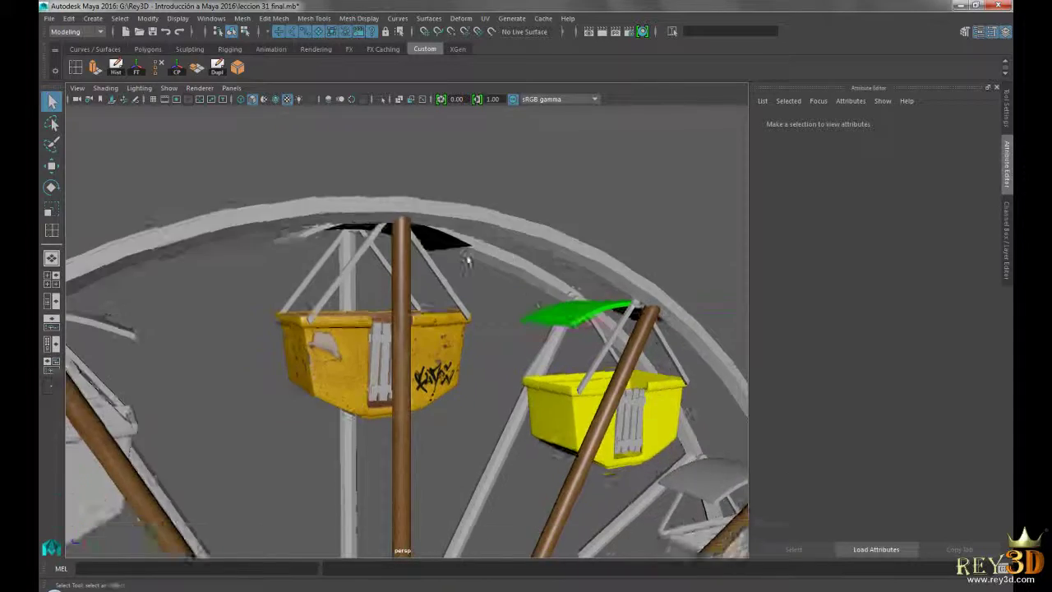
scroll(488, 294, up, 3)
scroll(488, 294, down, 6)
scroll(494, 313, up, 2)
alt+drag(494, 313, 455, 324)
alt+middle_drag(480, 526, 451, 331)
alt+middle_drag(435, 452, 442, 383)
scroll(441, 382, up, 1)
alt+drag(441, 383, 322, 334)
alt+middle_drag(336, 428, 374, 377)
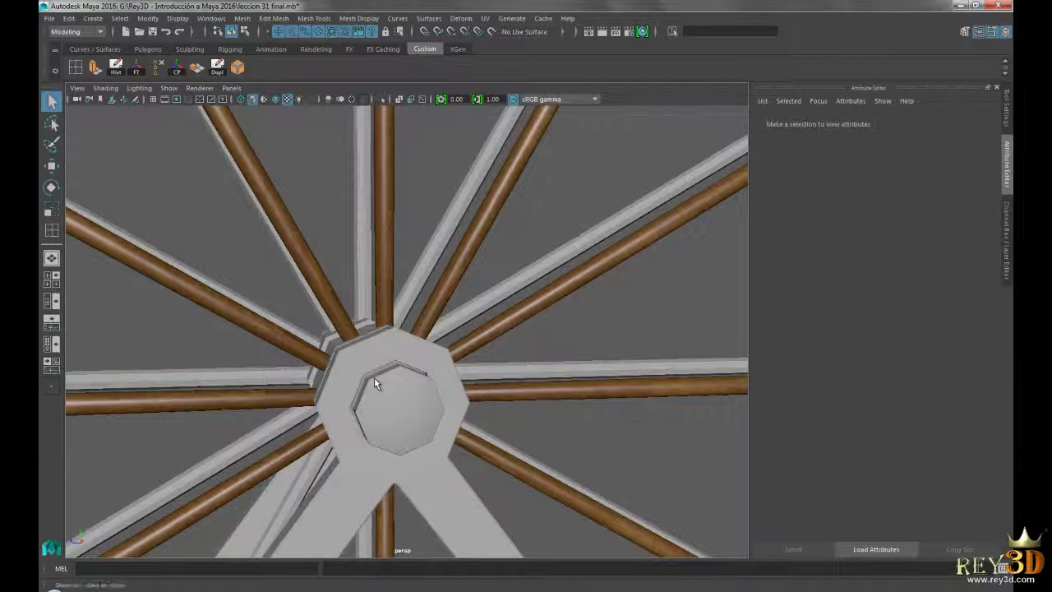
scroll(374, 350, up, 3)
click(373, 261)
scroll(386, 294, down, 4)
click(383, 256)
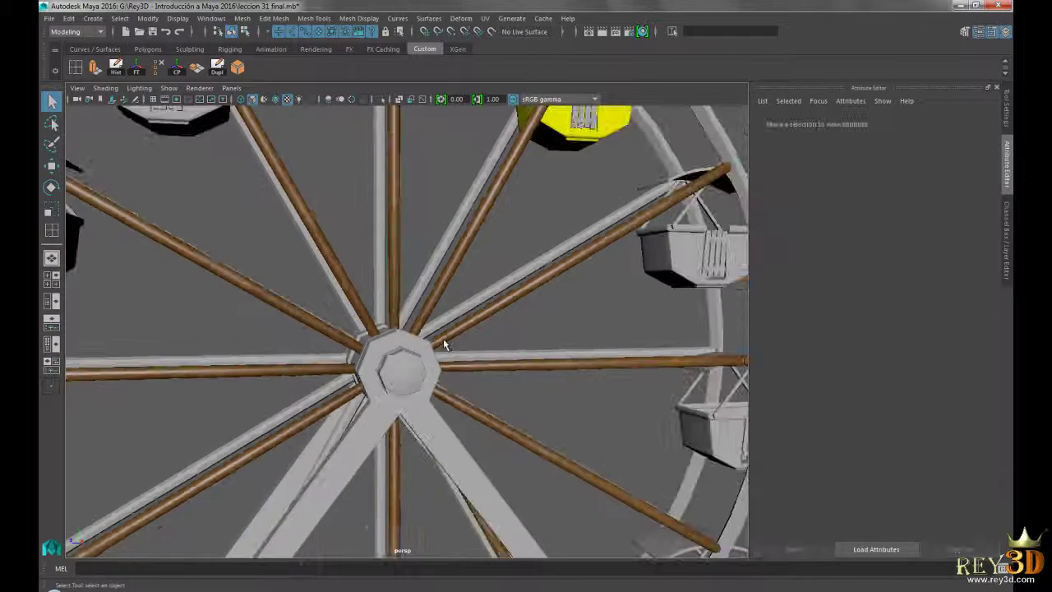
Step: Examine the whole ferris wheel with its brown front supports from a distance and from slightly different angles
scroll(443, 338, down, 5)
alt+drag(430, 312, 403, 337)
alt+drag(510, 349, 570, 357)
scroll(493, 337, down, 3)
alt+drag(493, 337, 446, 322)
alt+right_drag(446, 323, 507, 343)
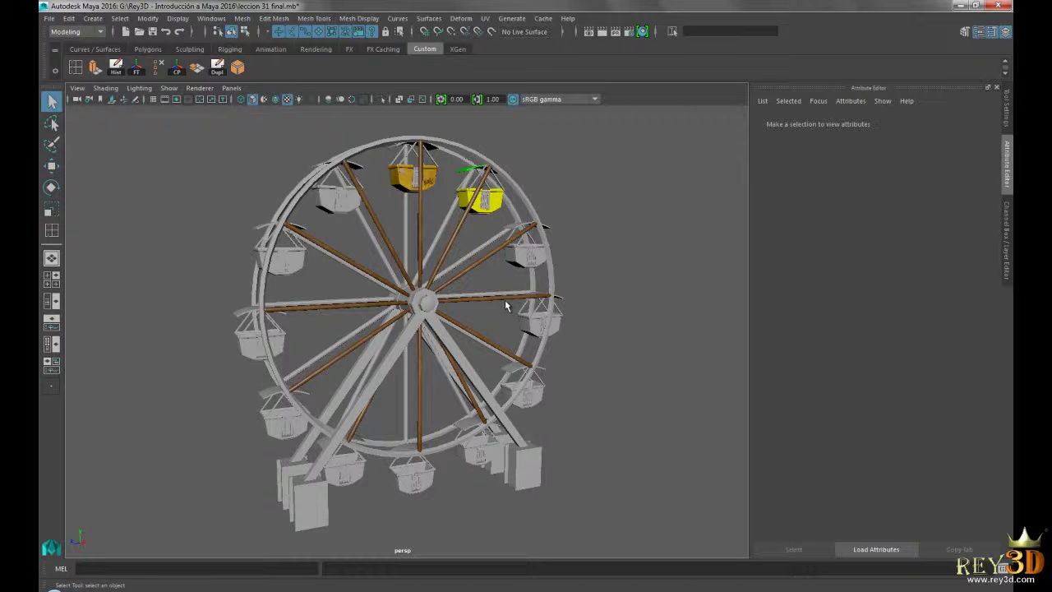
alt+middle_drag(460, 231, 449, 288)
alt+right_drag(448, 289, 495, 304)
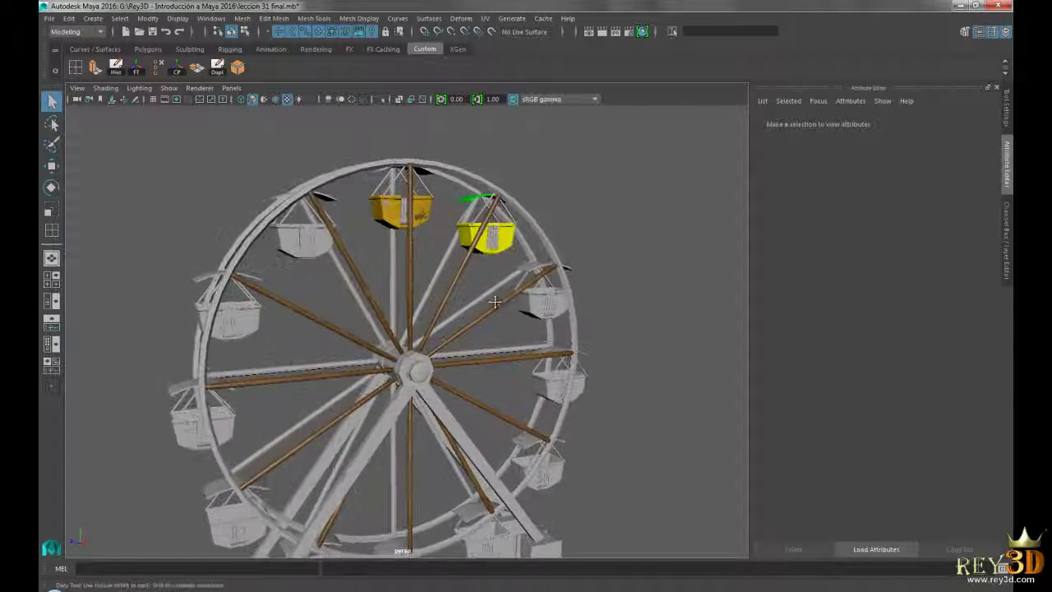
alt+middle_drag(477, 278, 487, 356)
alt+right_drag(541, 357, 483, 352)
alt+middle_drag(483, 351, 486, 268)
alt+right_drag(608, 327, 567, 323)
alt+middle_drag(584, 331, 605, 310)
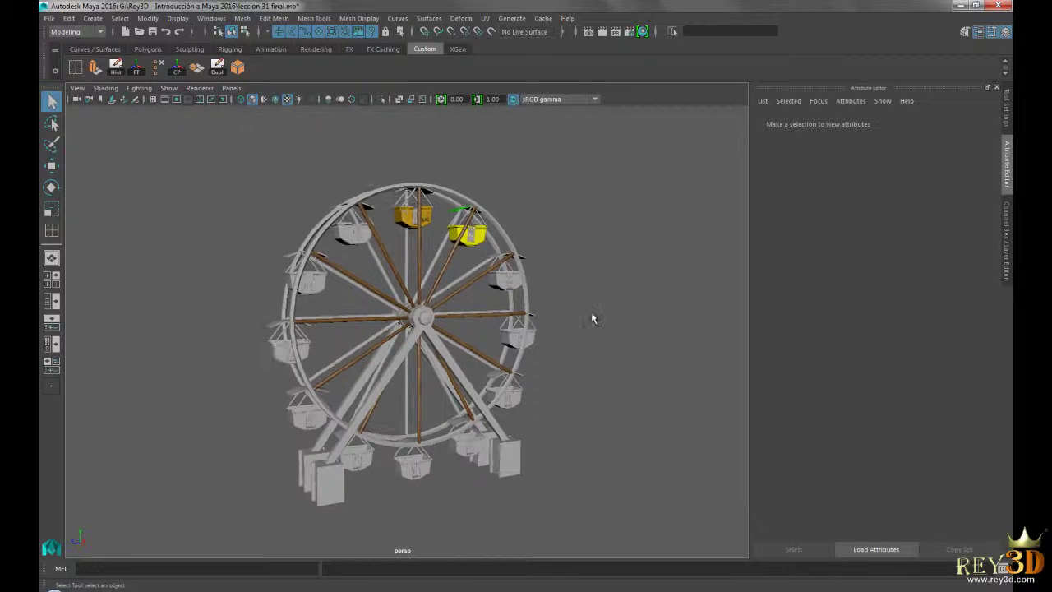